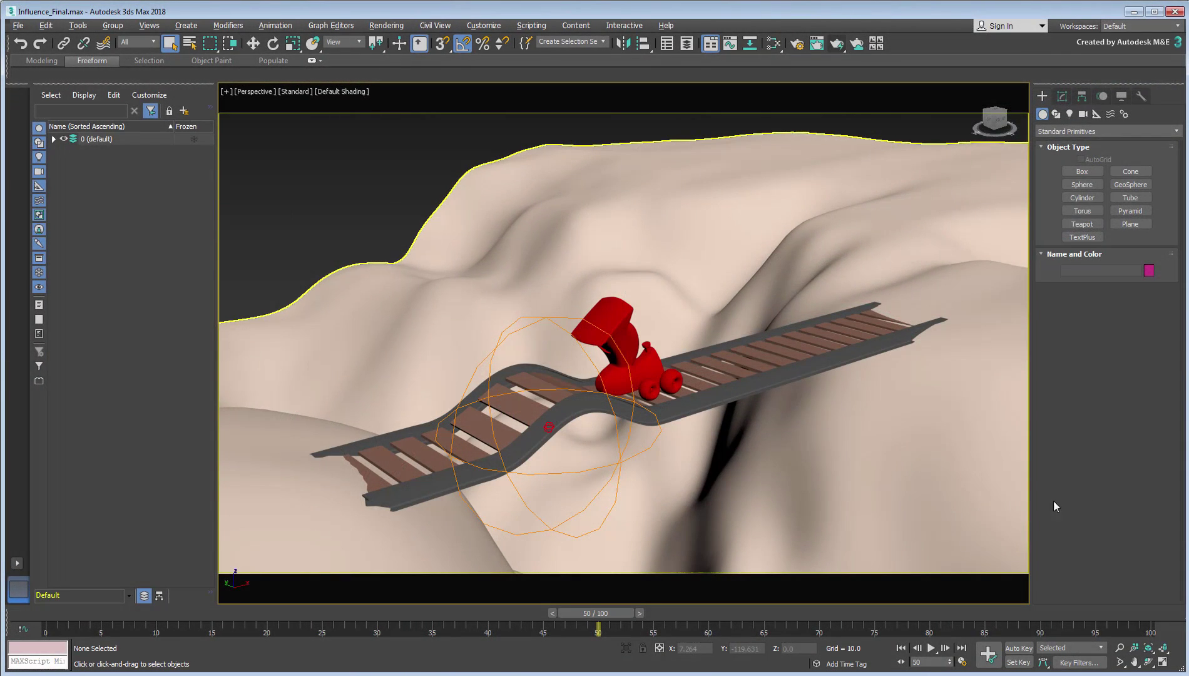
# Step: Slide the Influence Helper along the track to bend the rails, then inspect Rail_001's modifier stack
pyautogui.click(617, 463)
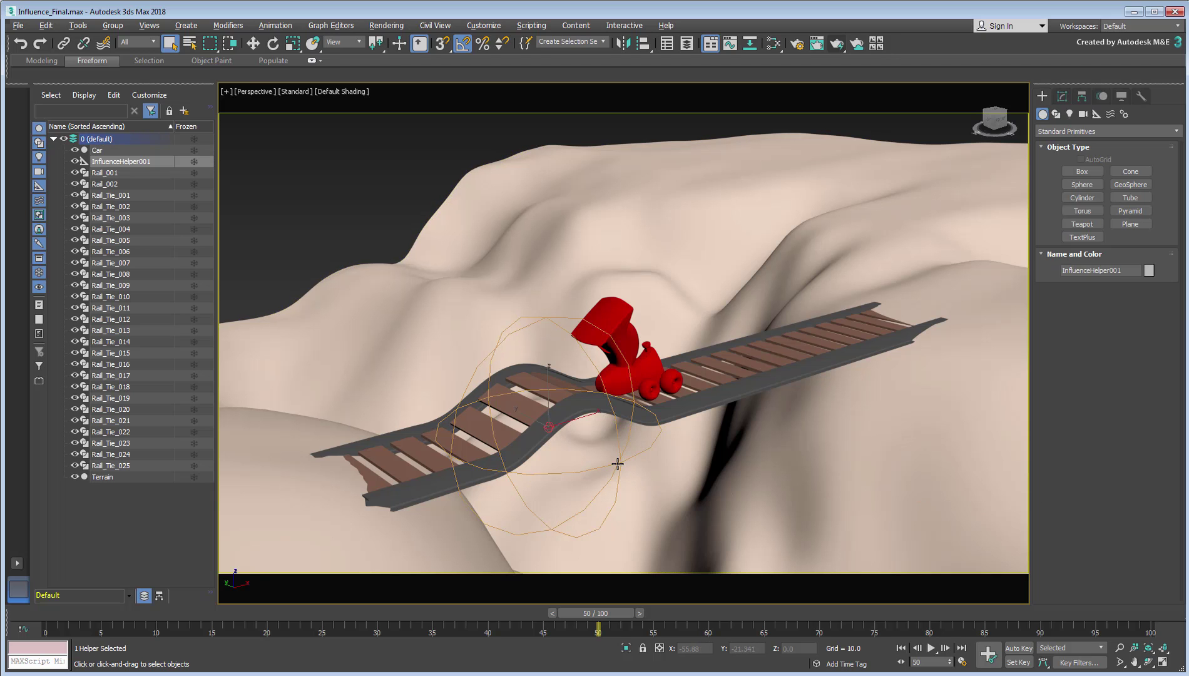
pyautogui.rightClick(617, 463)
pyautogui.click(629, 474)
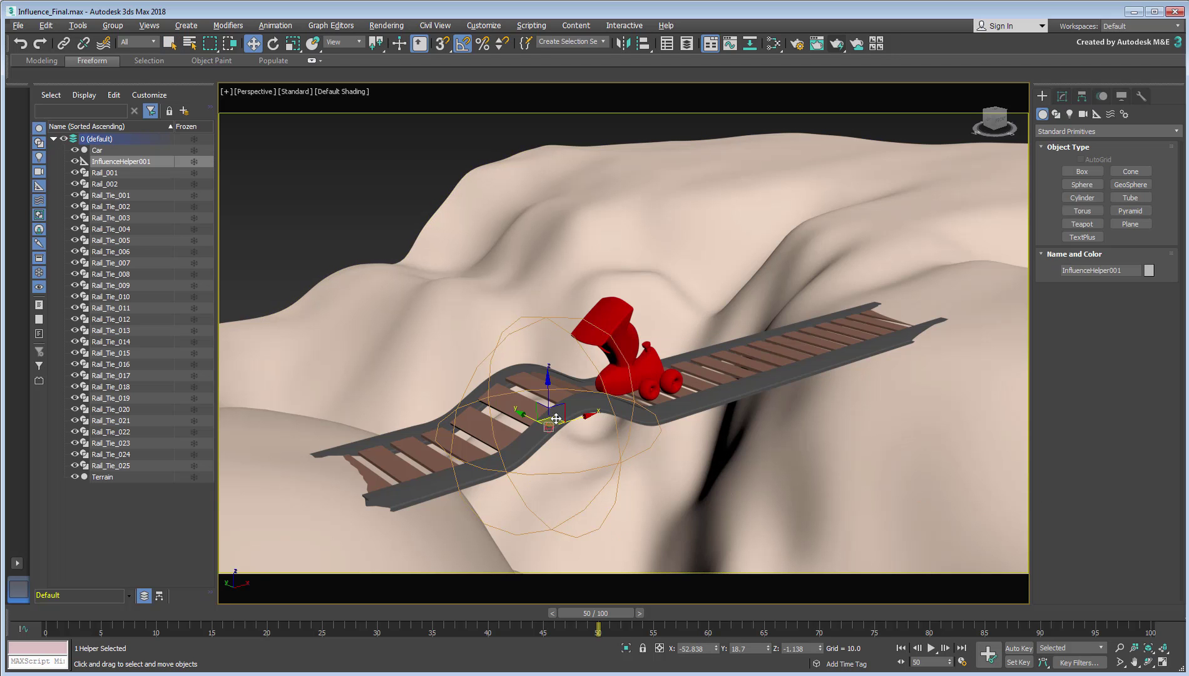
pyautogui.moveTo(555, 418)
pyautogui.mouseDown()
pyautogui.moveTo(765, 365)
pyautogui.moveTo(723, 397)
pyautogui.moveTo(782, 362)
pyautogui.moveTo(734, 372)
pyautogui.mouseUp()
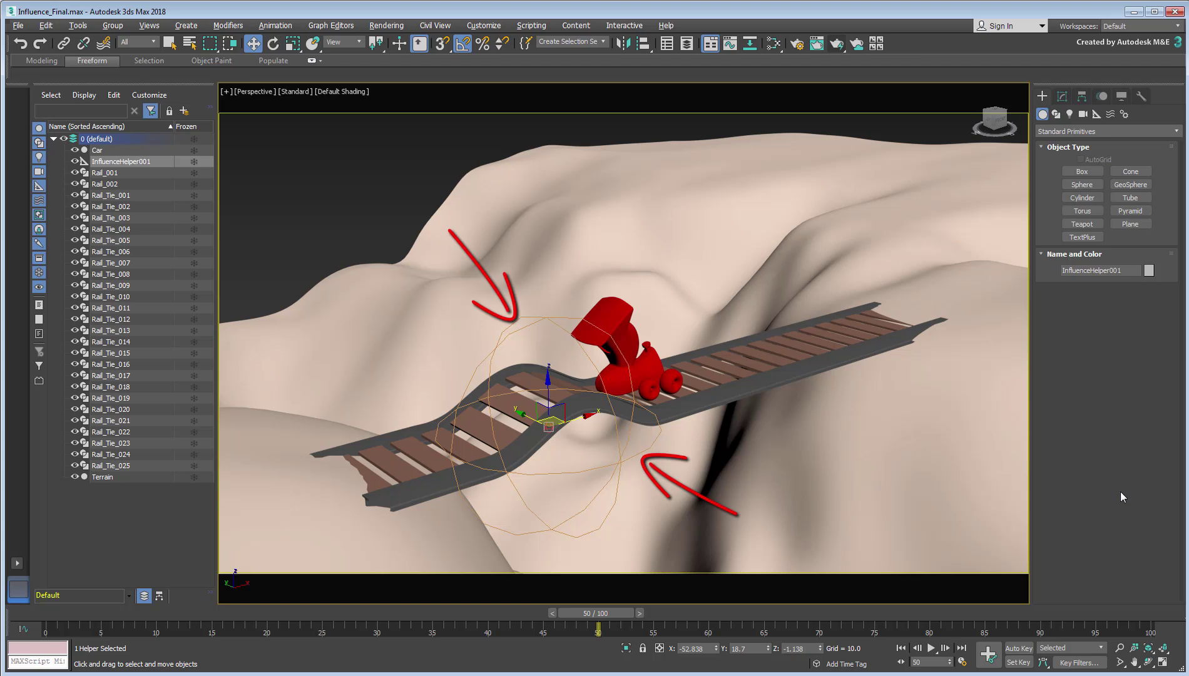
pyautogui.click(826, 364)
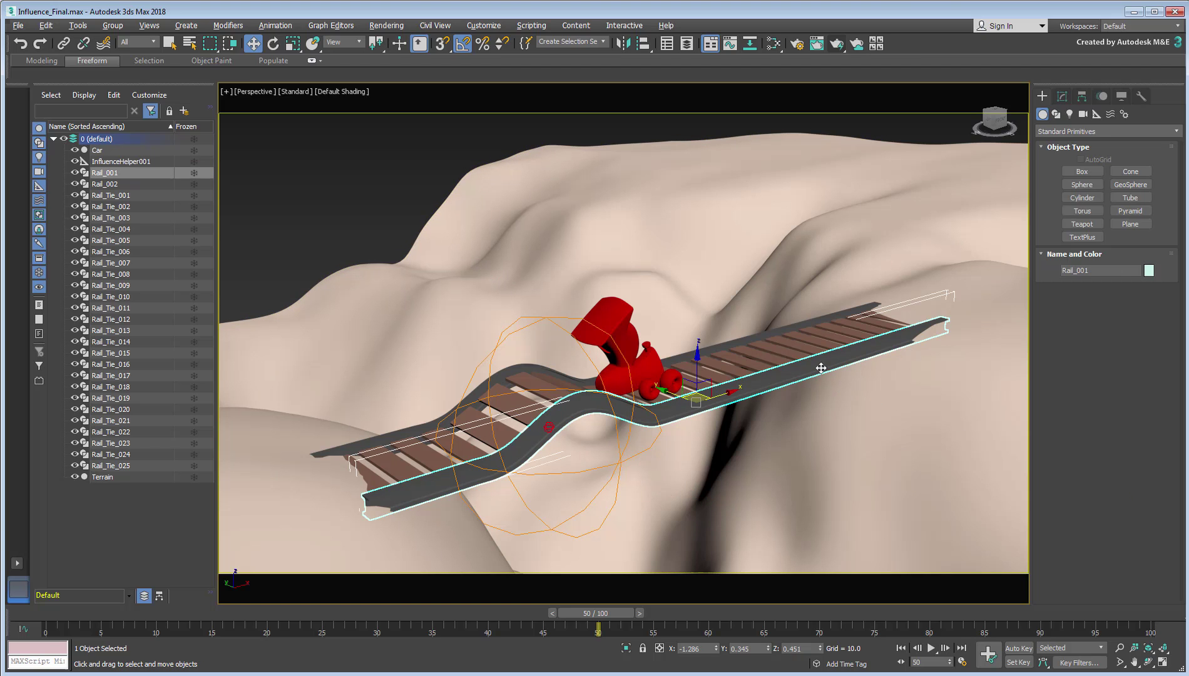
pyautogui.click(1062, 96)
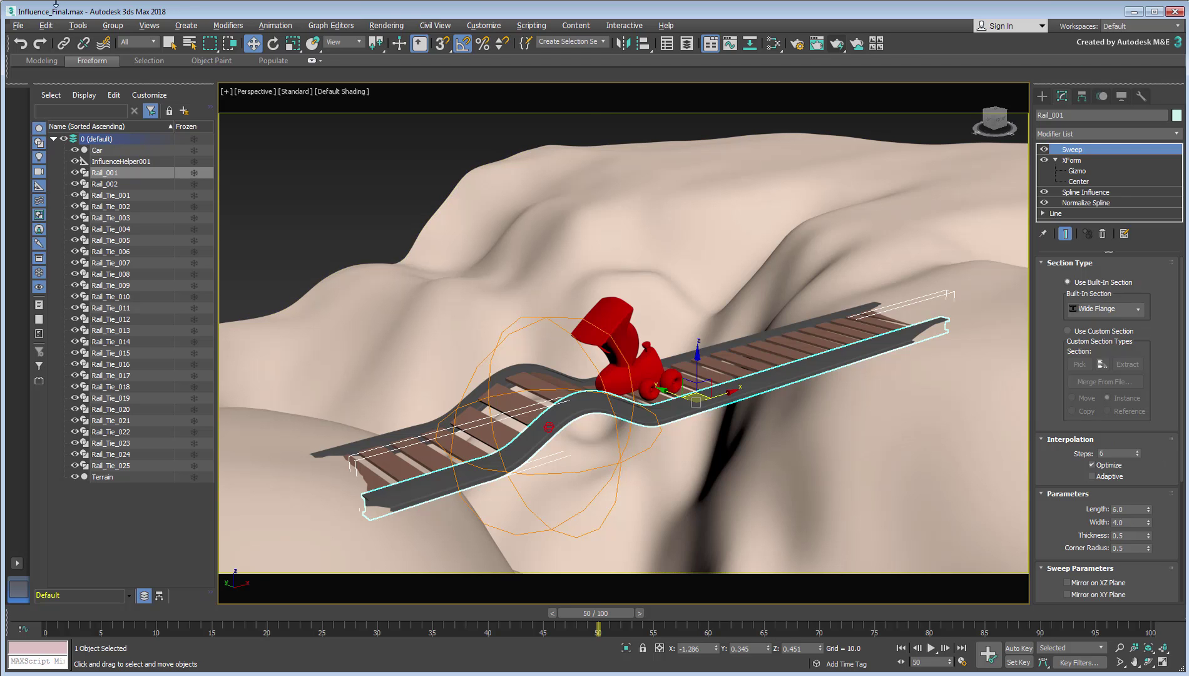
# Step: Open Influence_Start.max without saving changes and test-render its toon-style canyon terrain
pyautogui.click(17, 25)
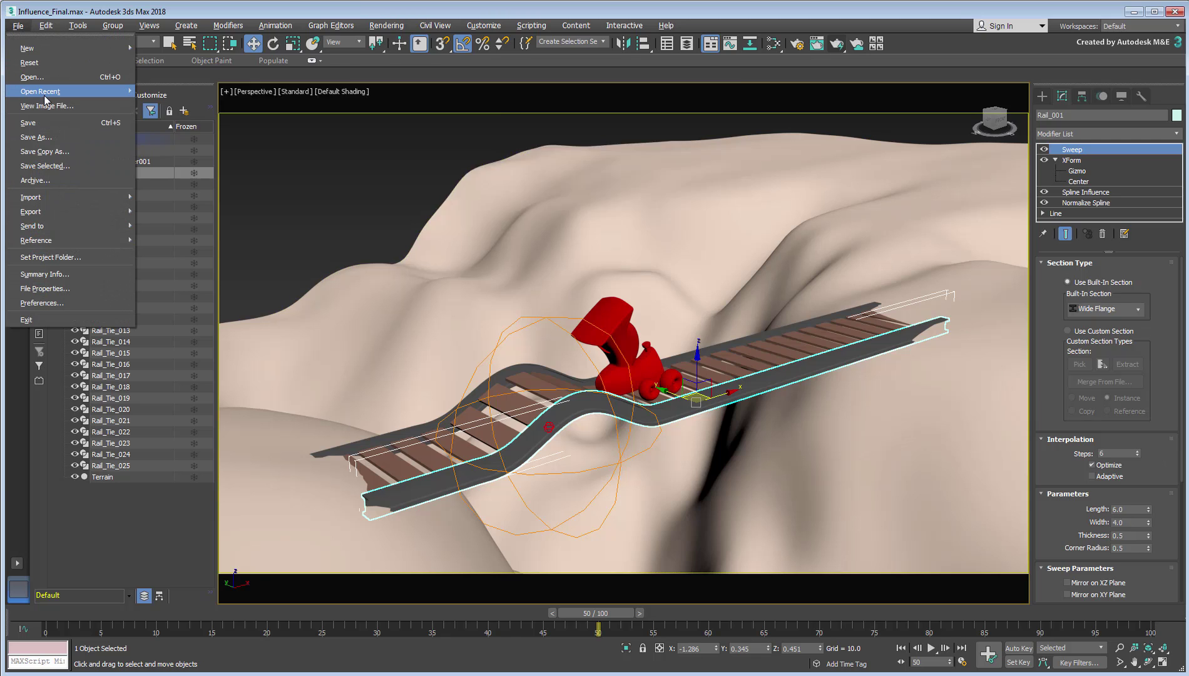
pyautogui.moveTo(41, 91)
pyautogui.click(297, 115)
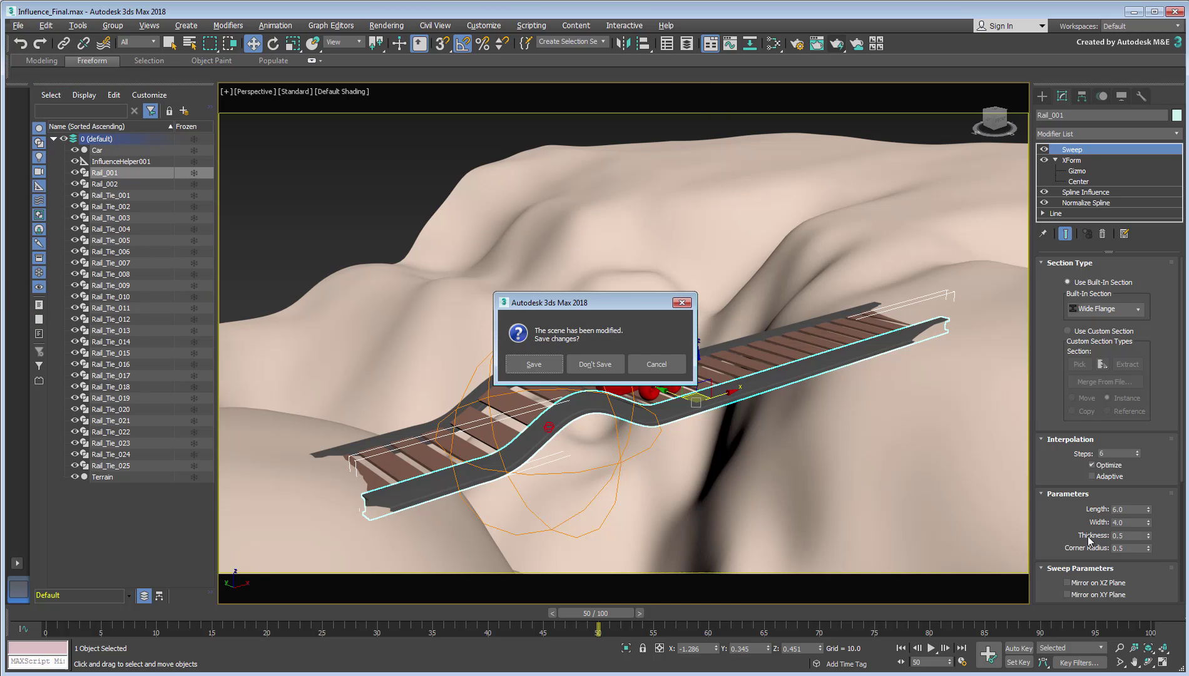
pyautogui.click(617, 370)
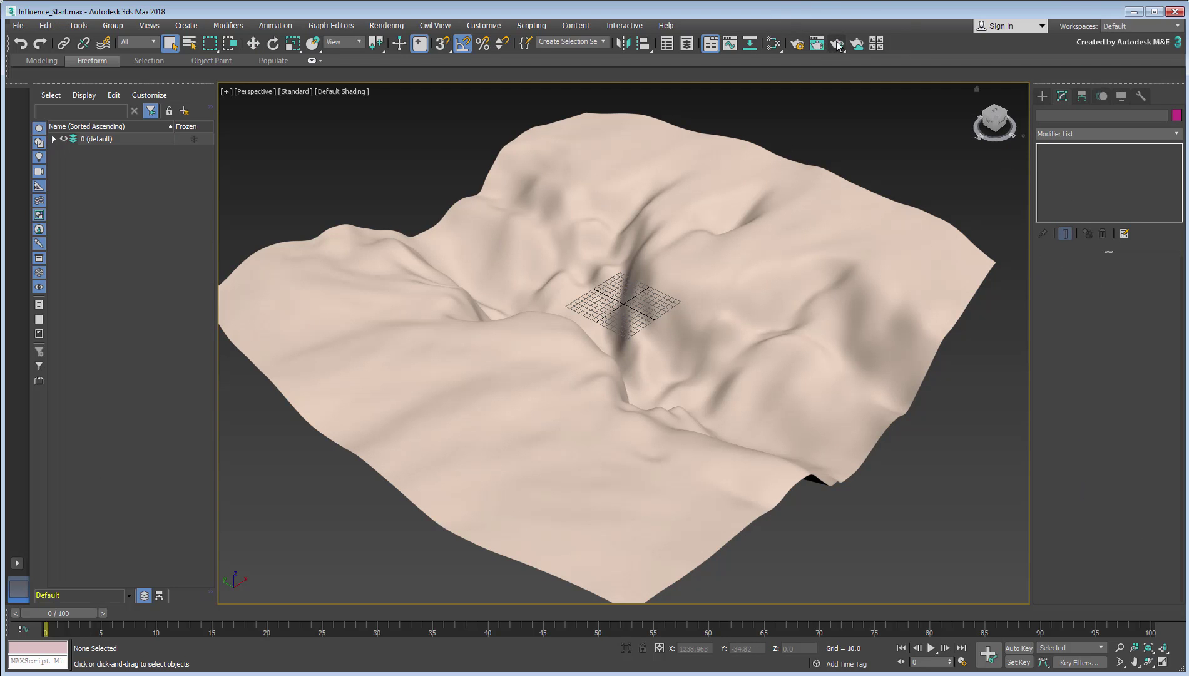
pyautogui.click(817, 44)
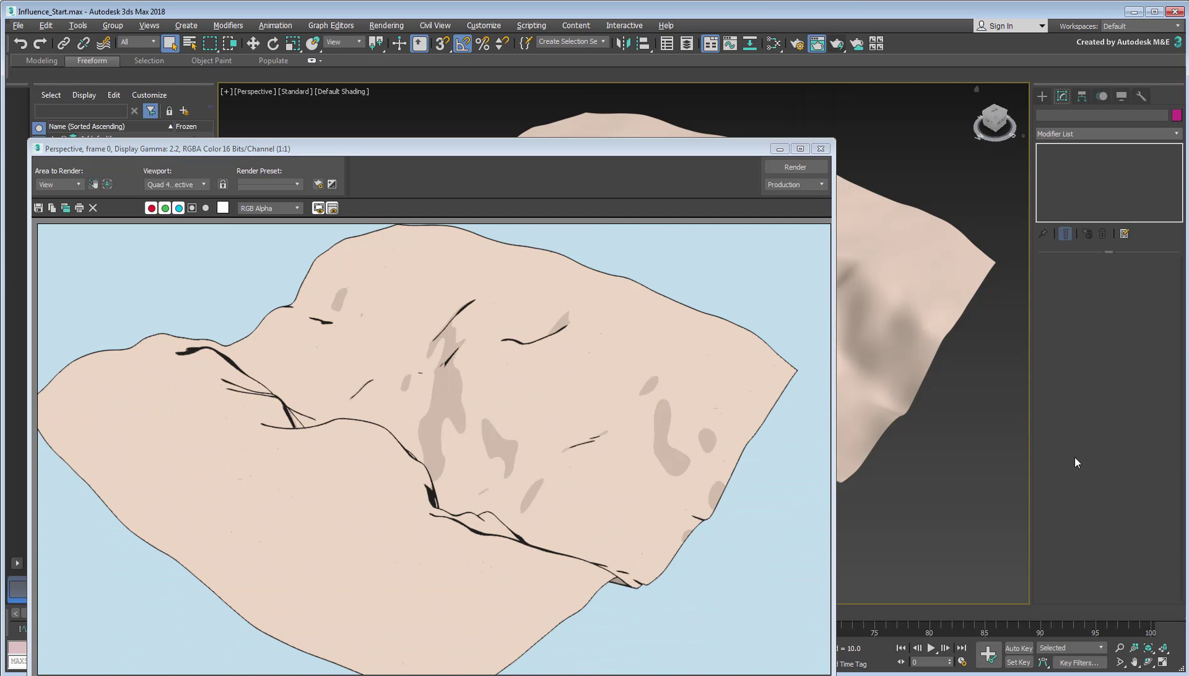
pyautogui.click(820, 149)
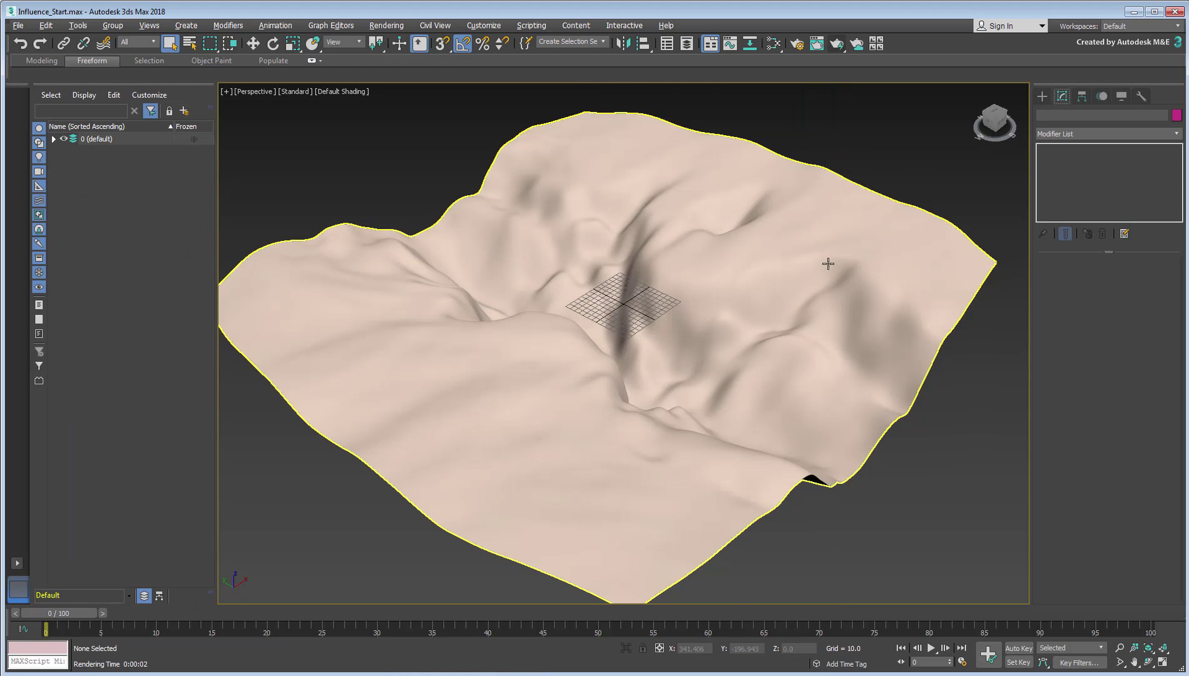
# Step: Show Terrain with edged faces and TurboSmooth off, then review and re-enable its Displace modifier
pyautogui.click(823, 401)
pyautogui.press('F4')
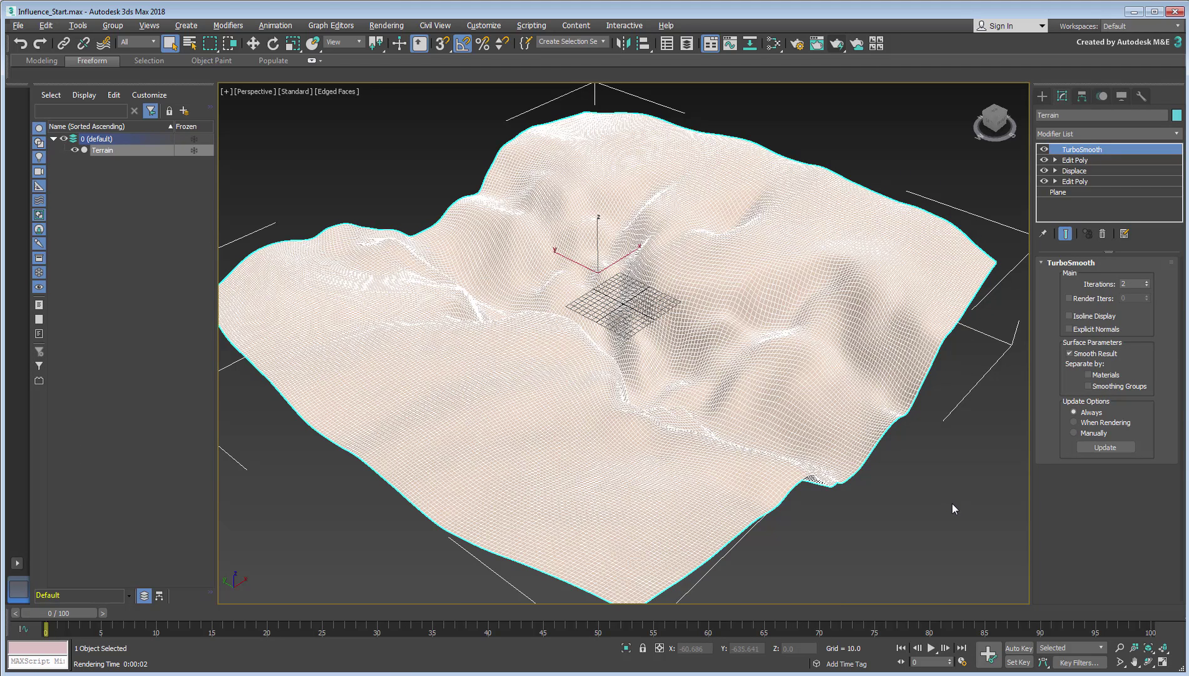
pyautogui.click(1043, 148)
pyautogui.click(1043, 171)
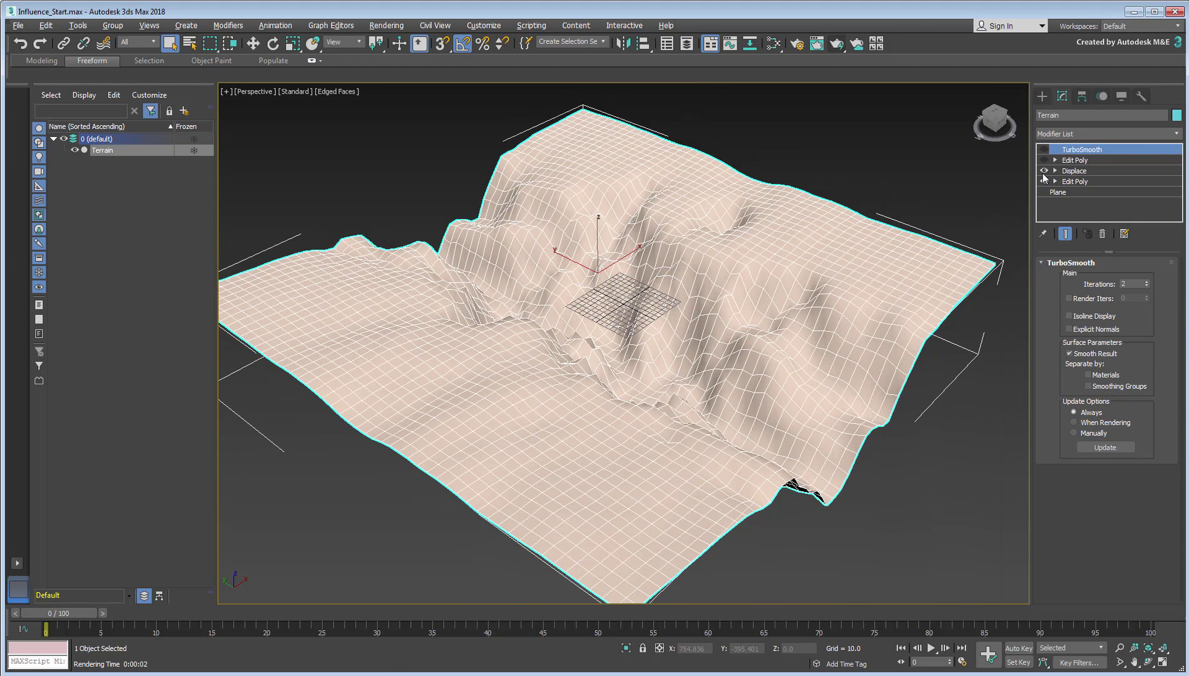
pyautogui.click(1077, 171)
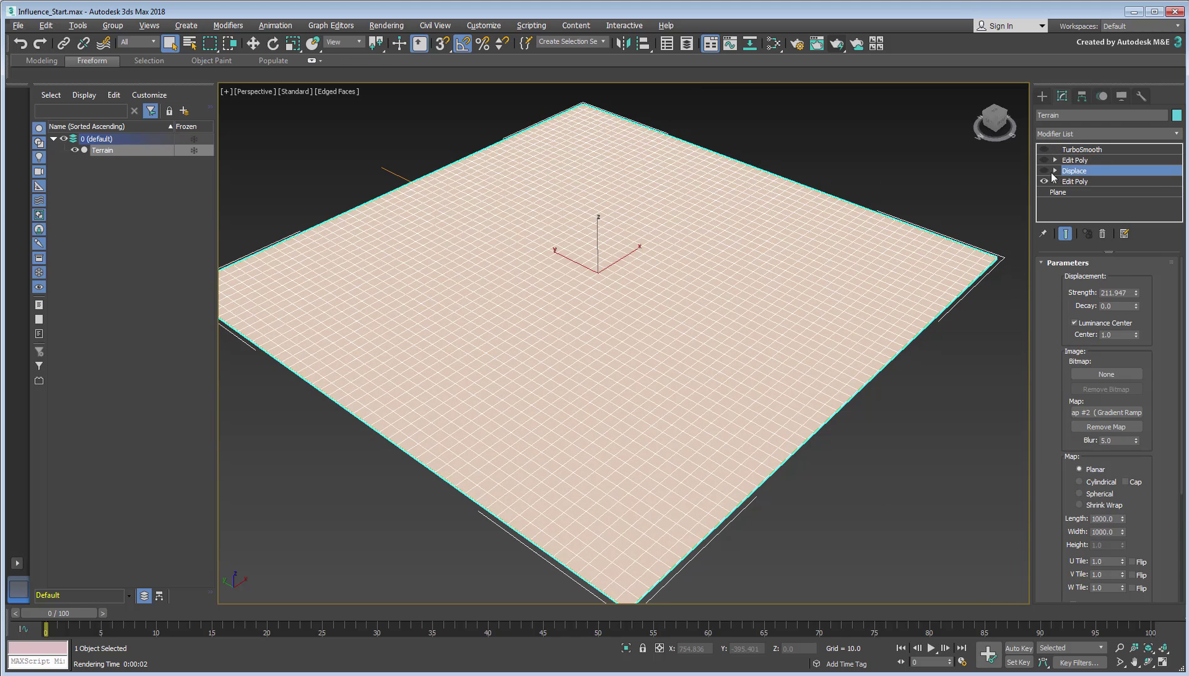
pyautogui.click(1043, 171)
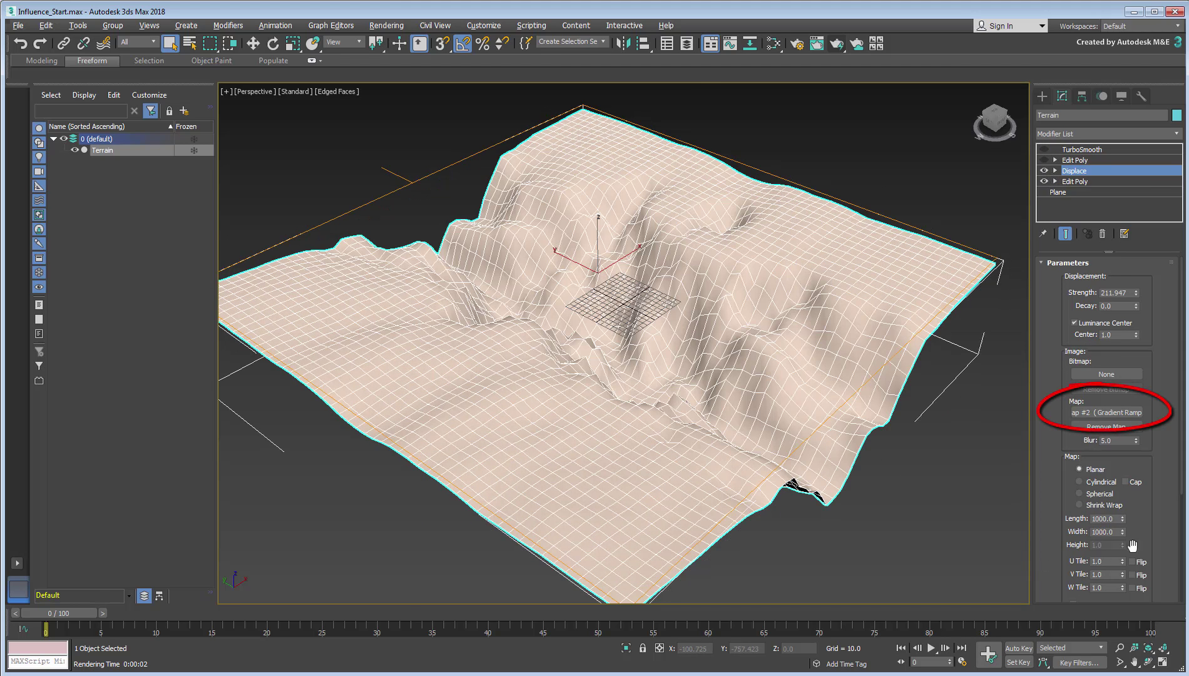
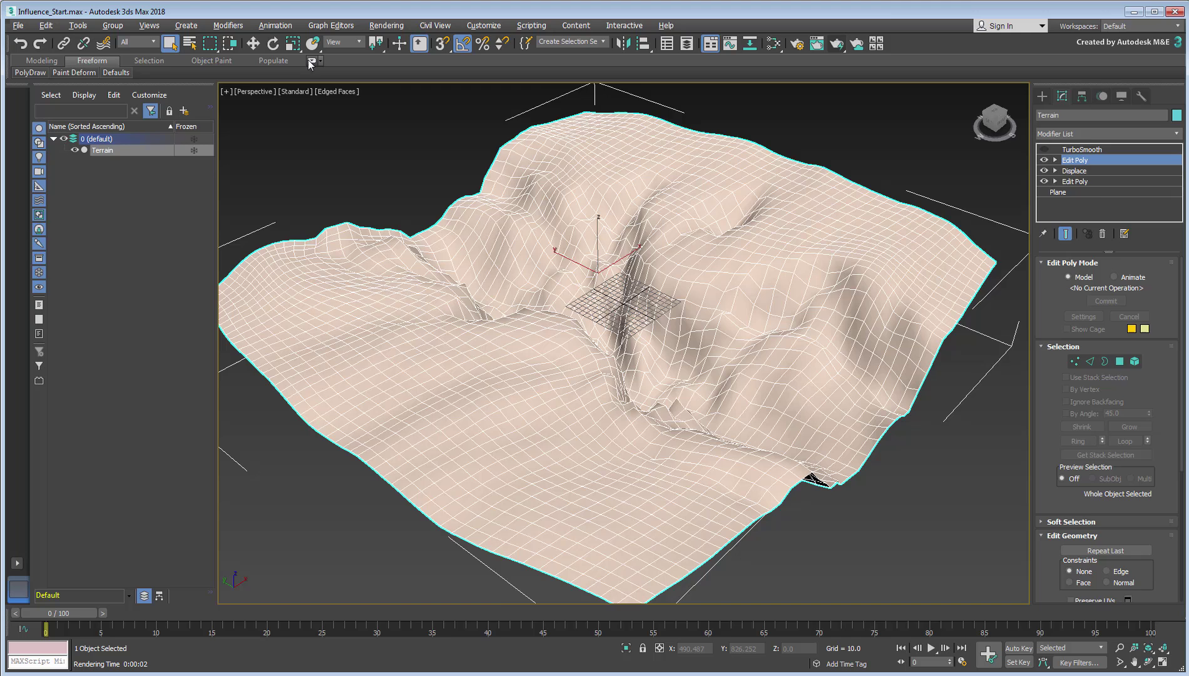
# Step: Set the Paint Deform brush to Size 100 and Strength 10
pyautogui.click(309, 64)
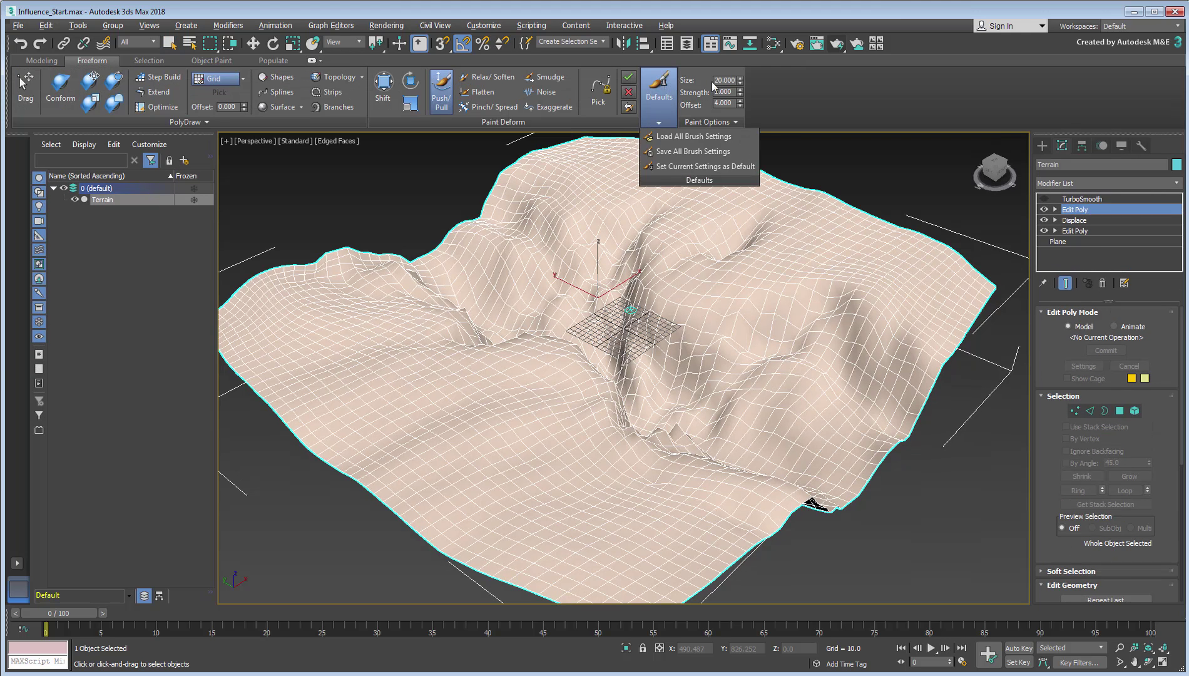
pyautogui.doubleClick(715, 82)
pyautogui.write('100')
pyautogui.press('Return')
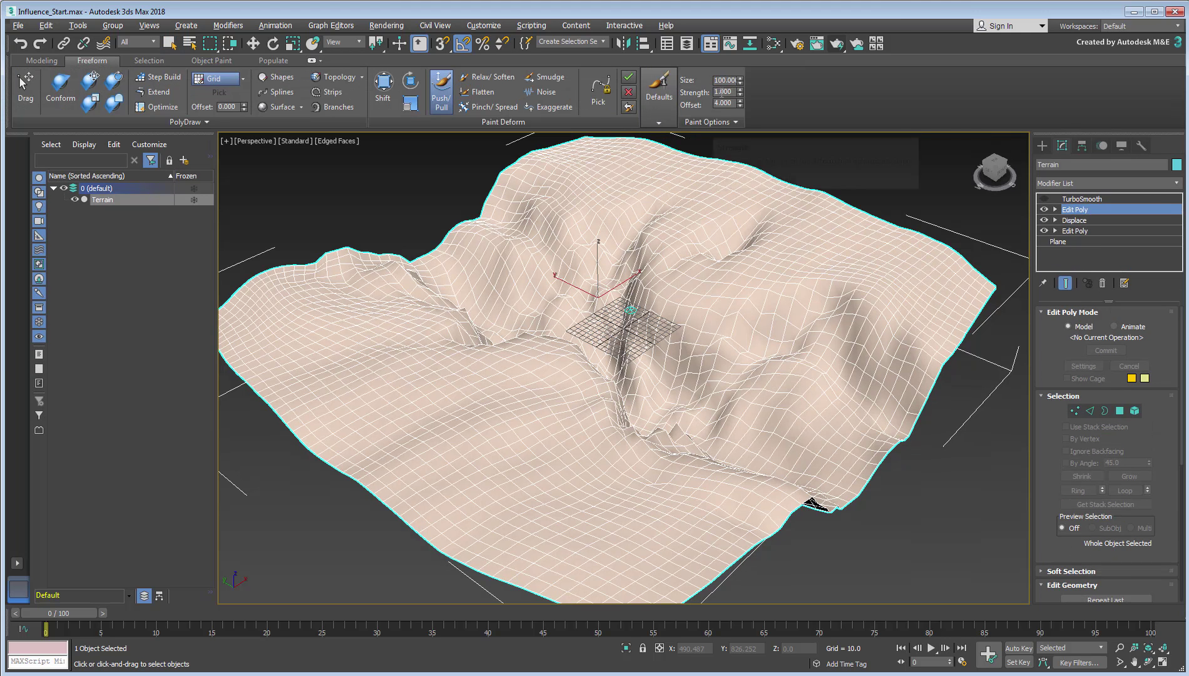
pyautogui.doubleClick(722, 92)
pyautogui.write('10')
pyautogui.press('Return')
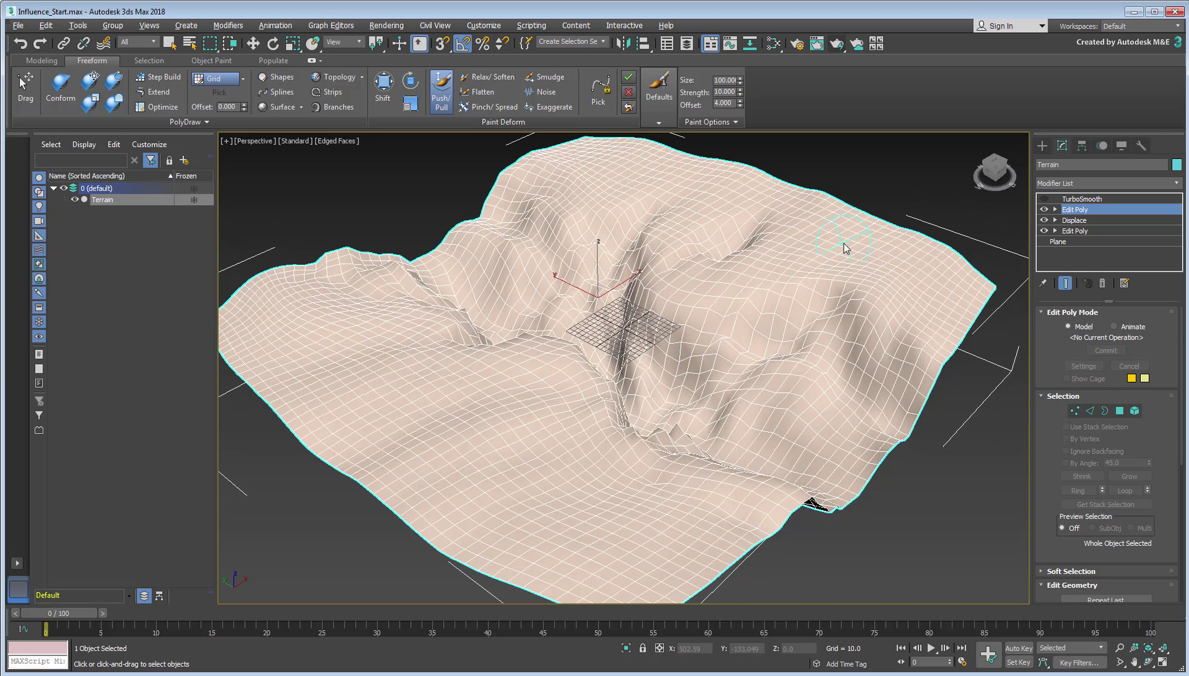
# Step: Turn on the terrain's TurboSmooth and display it shaded without wireframe edges
pyautogui.click(310, 60)
pyautogui.press('w')
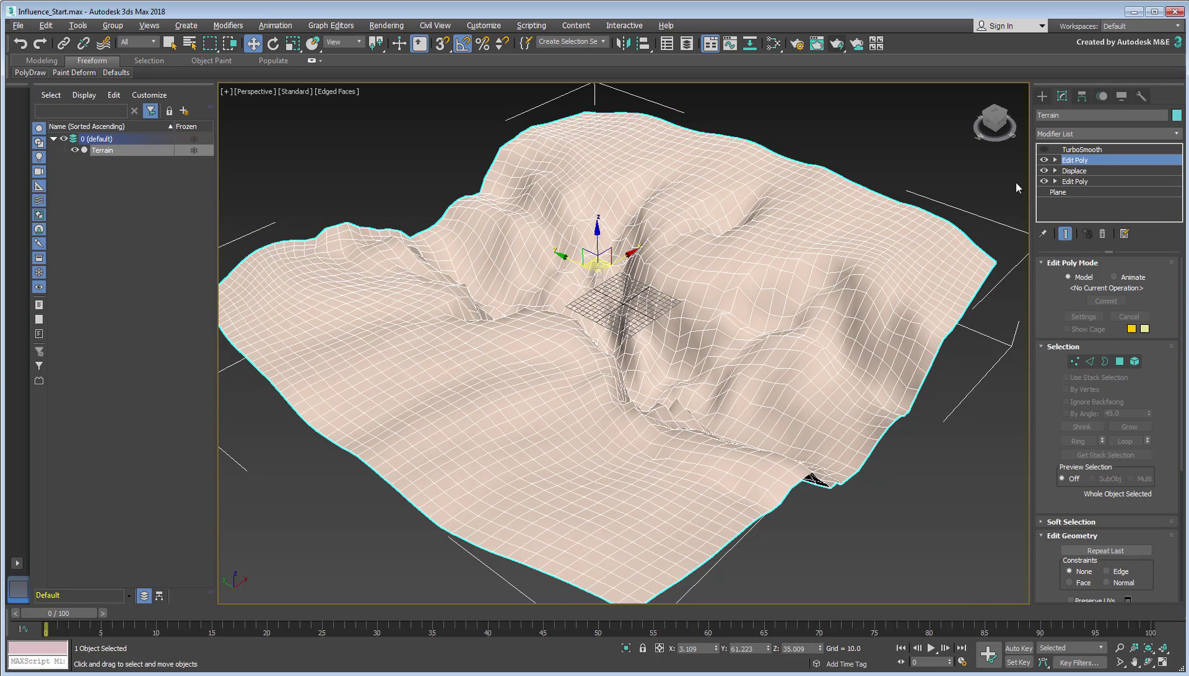
pyautogui.click(1044, 150)
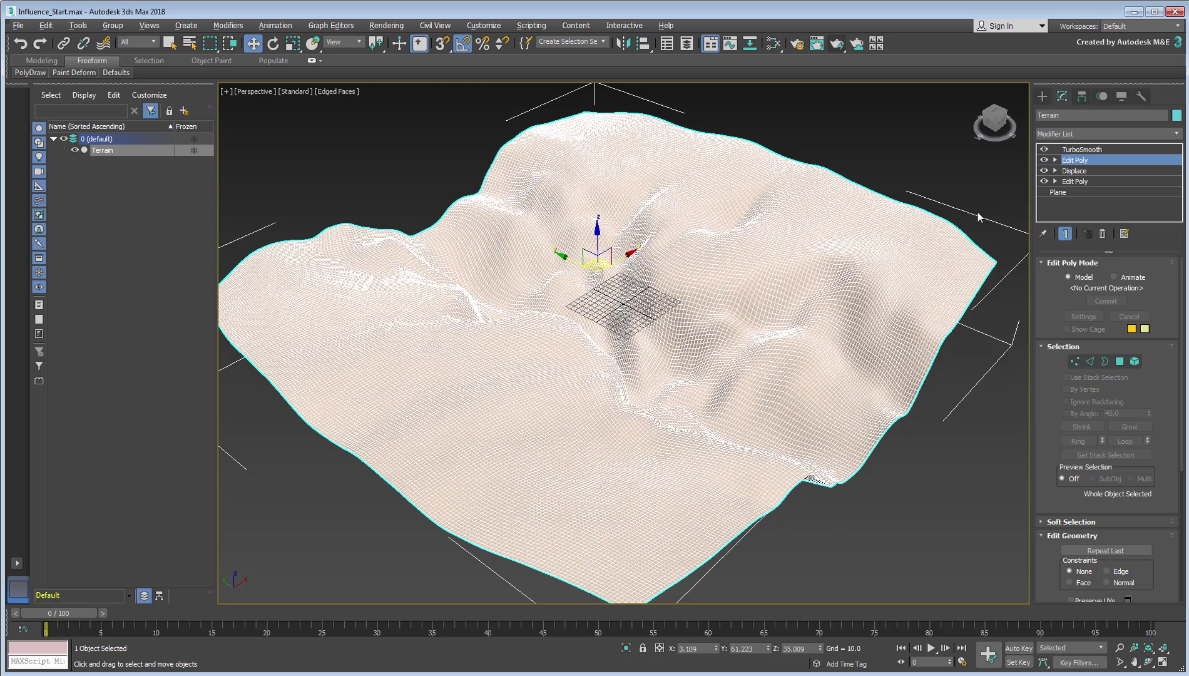
pyautogui.press('F4')
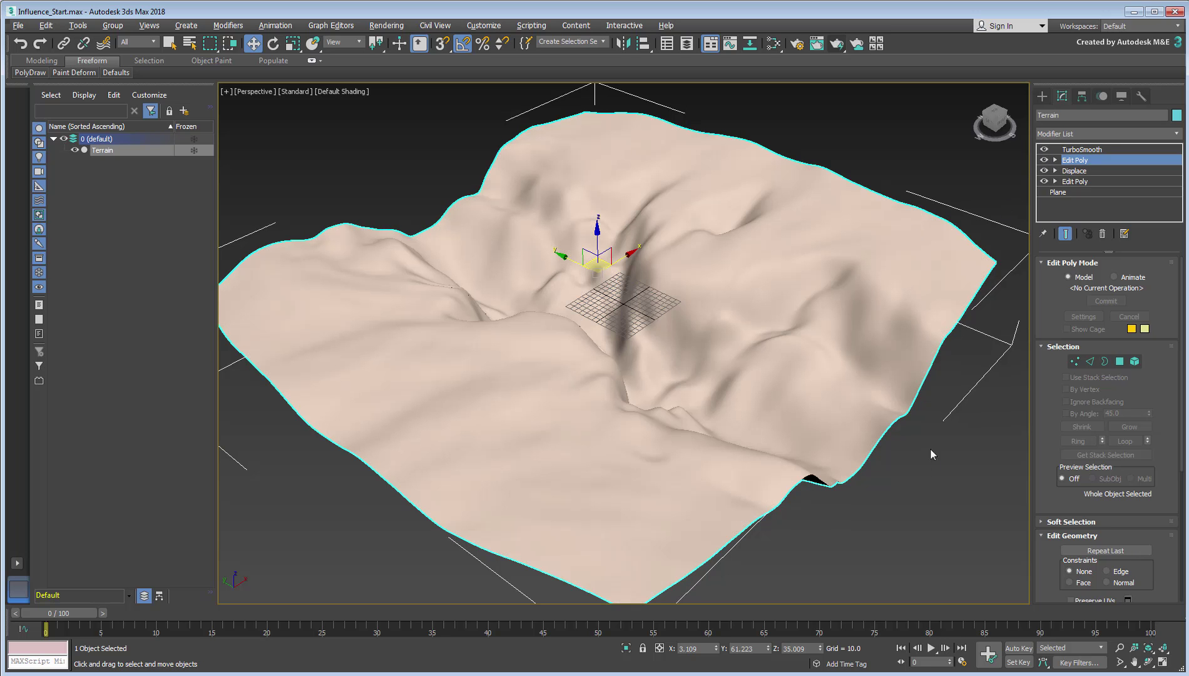
# Step: Deselect the terrain and maximize the Top viewport from the four-view layout
pyautogui.click(931, 495)
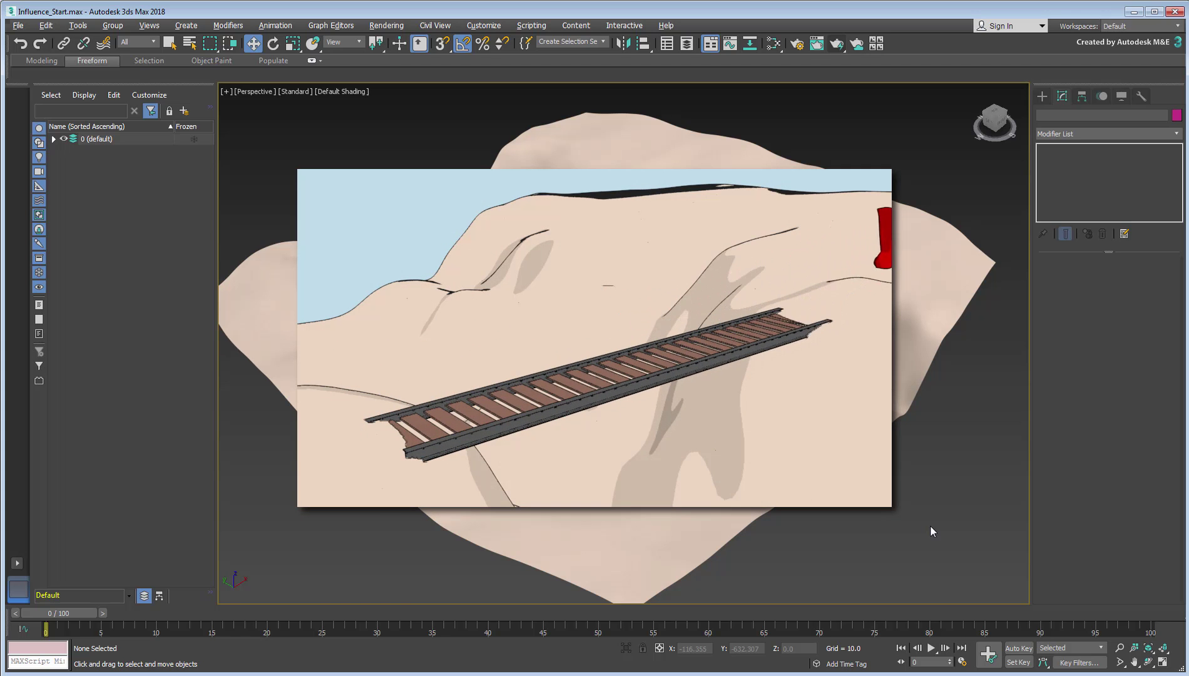
pyautogui.hotkey('alt', 'w')
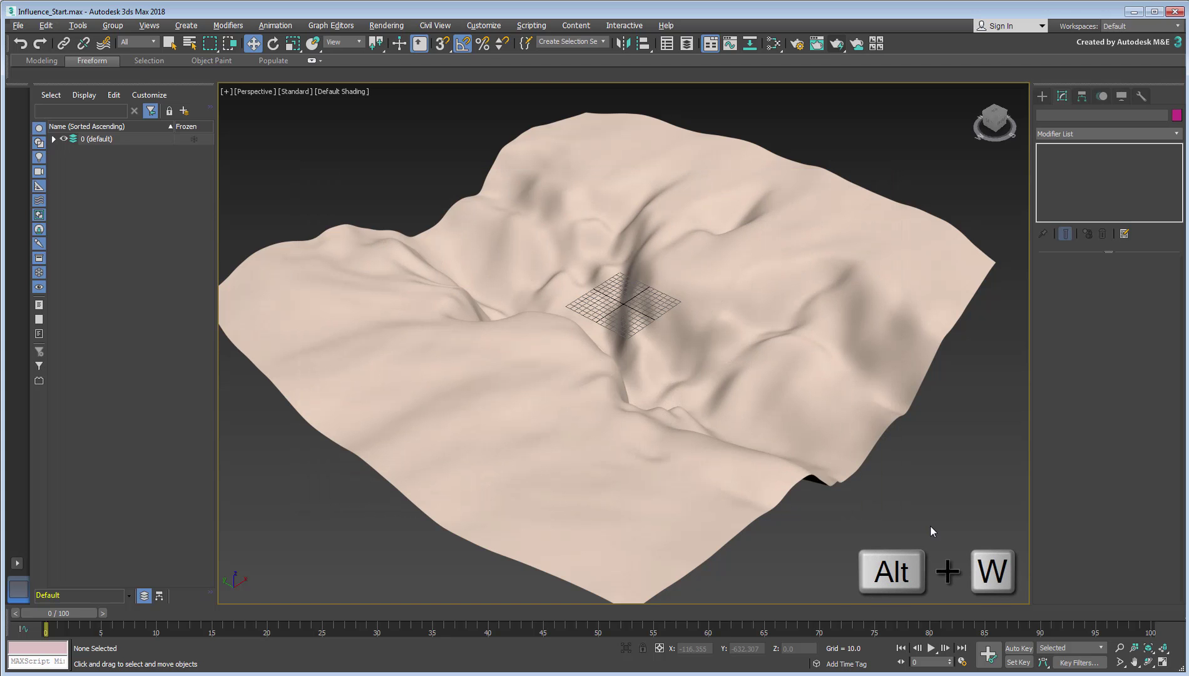
pyautogui.hotkey('alt', 'w')
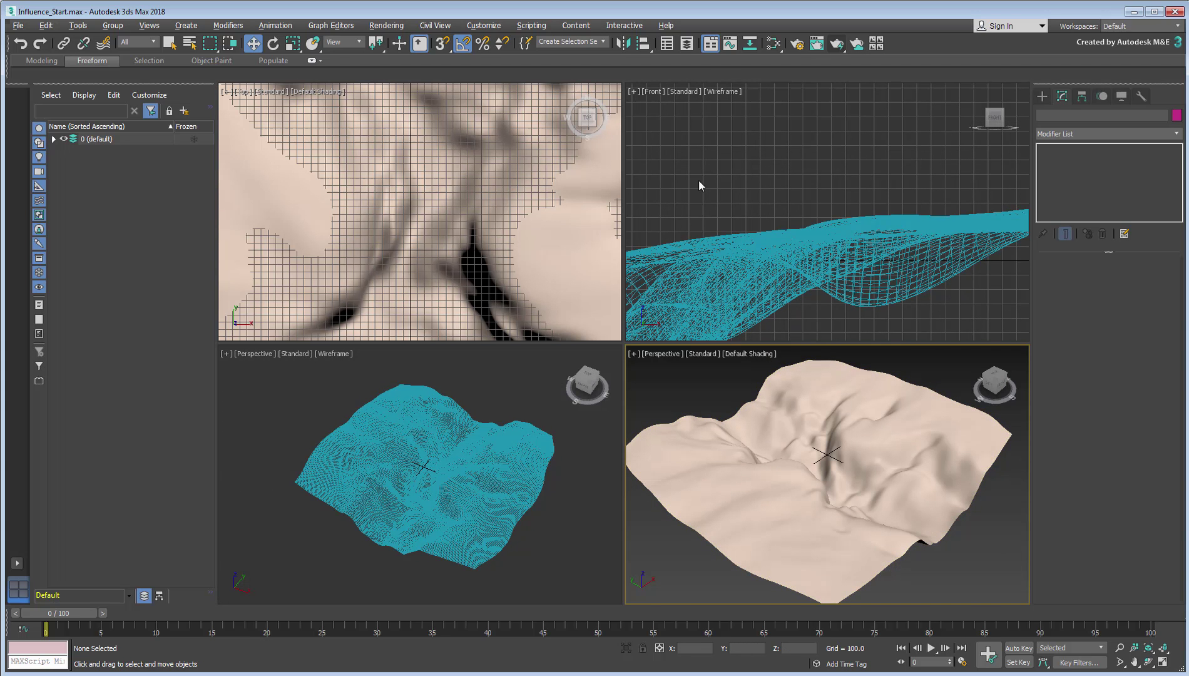
pyautogui.hotkey('alt', 'w')
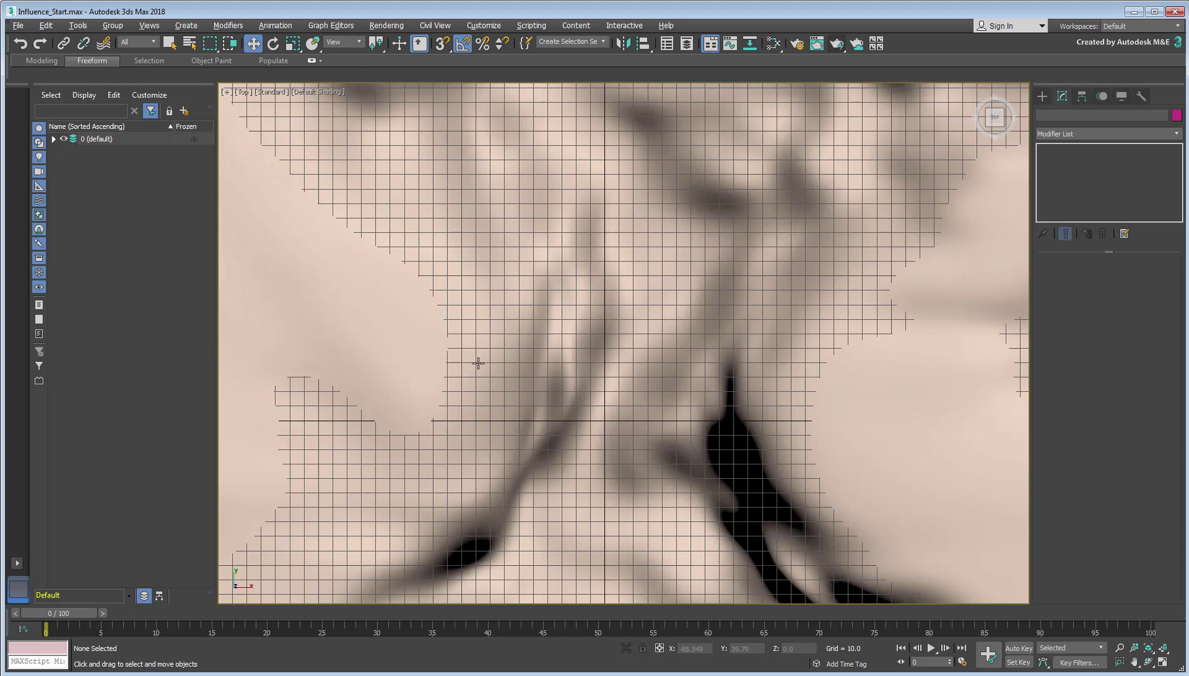
# Step: Draw a straight two-point spline line across the canyon
pyautogui.click(1042, 95)
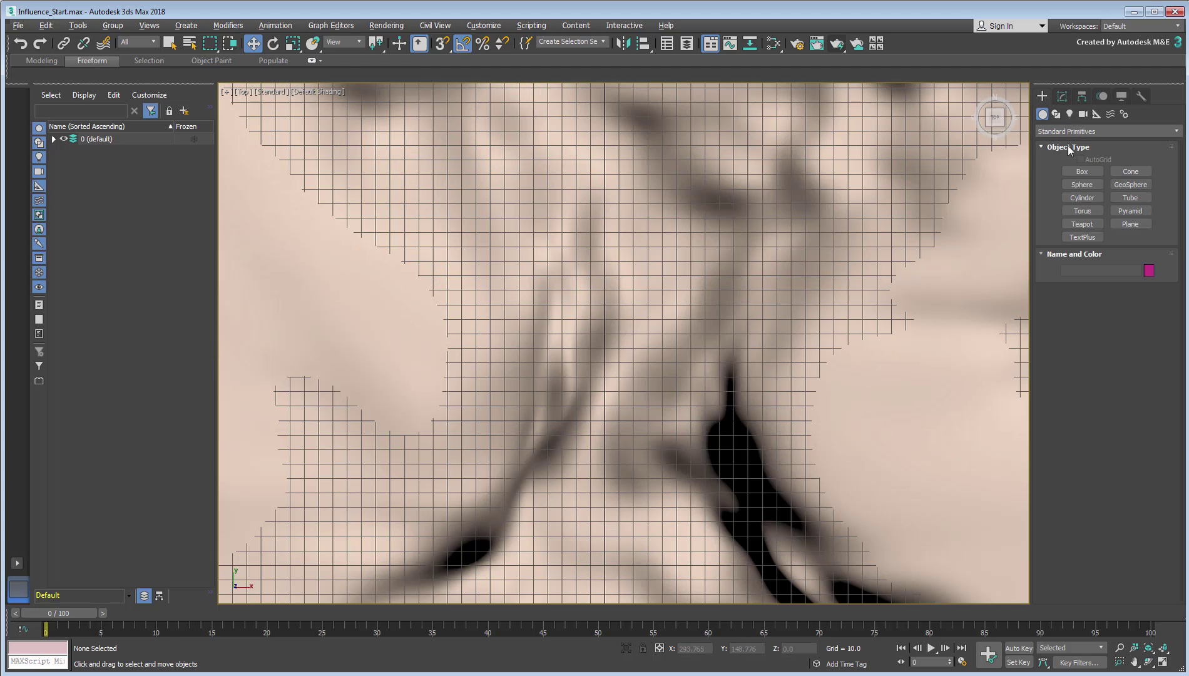
pyautogui.click(1056, 113)
pyautogui.click(1081, 181)
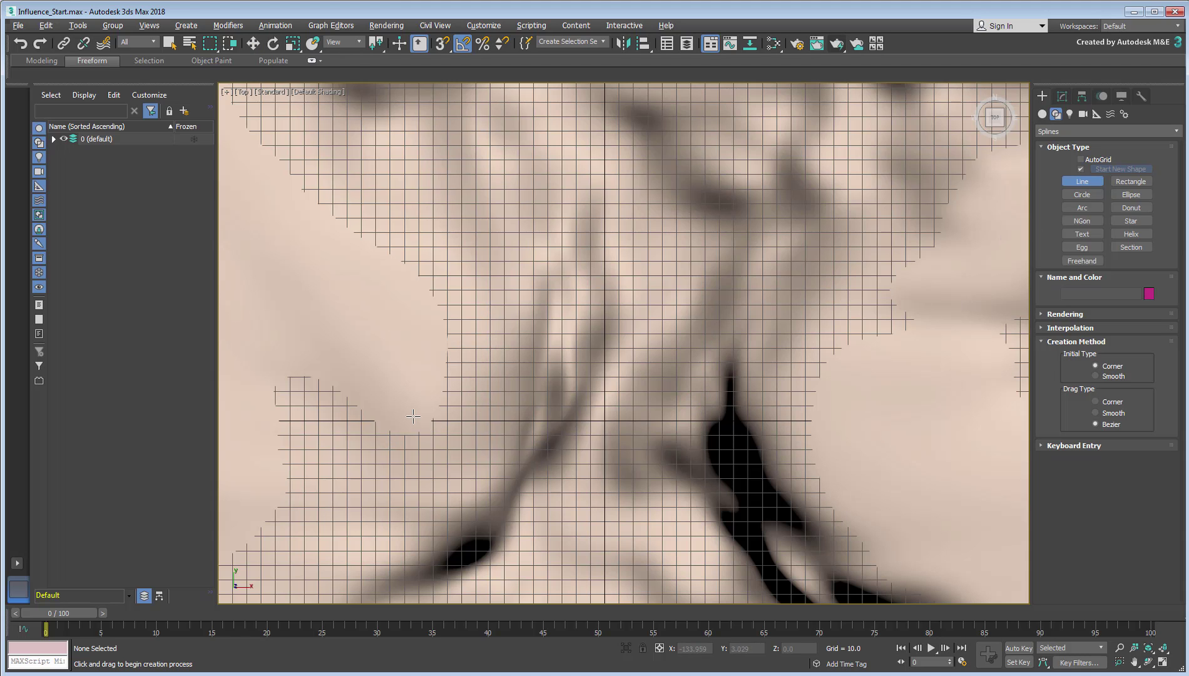
pyautogui.press('shift')
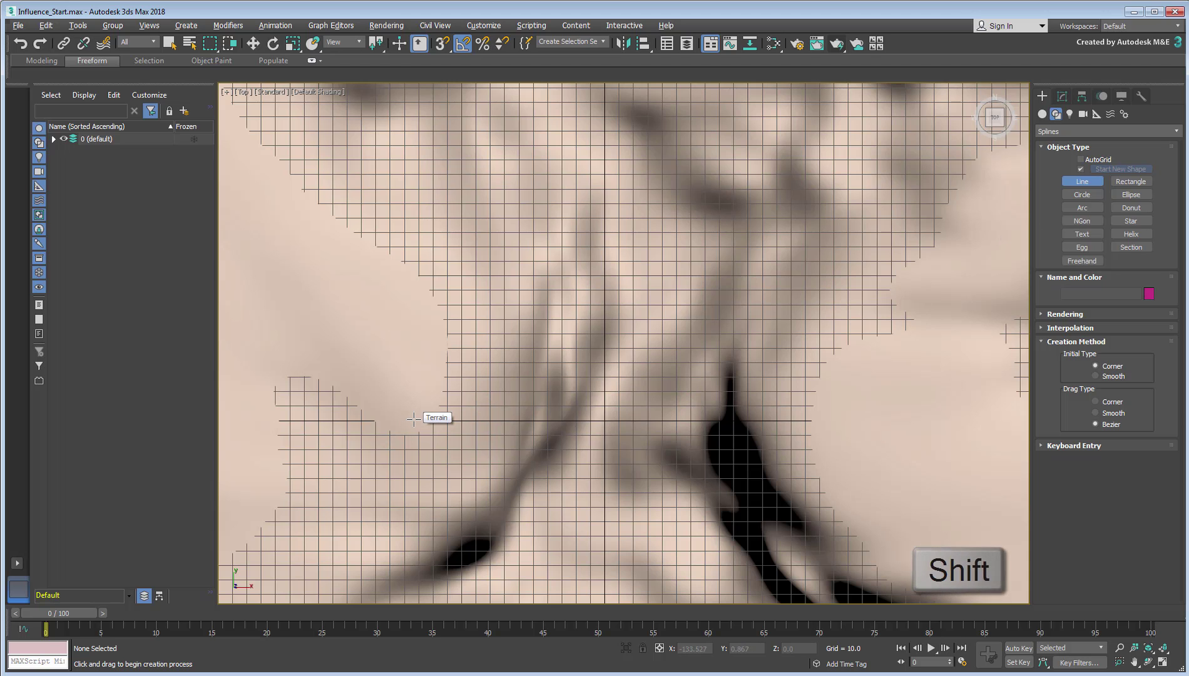
pyautogui.click(413, 419)
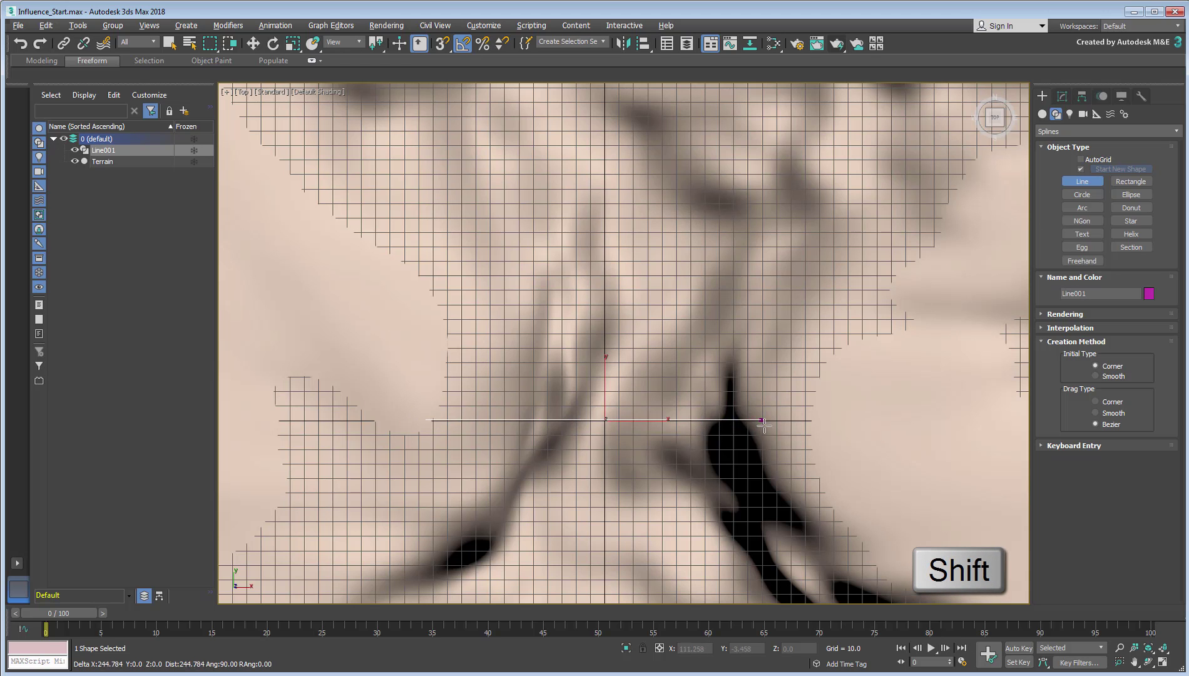
pyautogui.rightClick(852, 423)
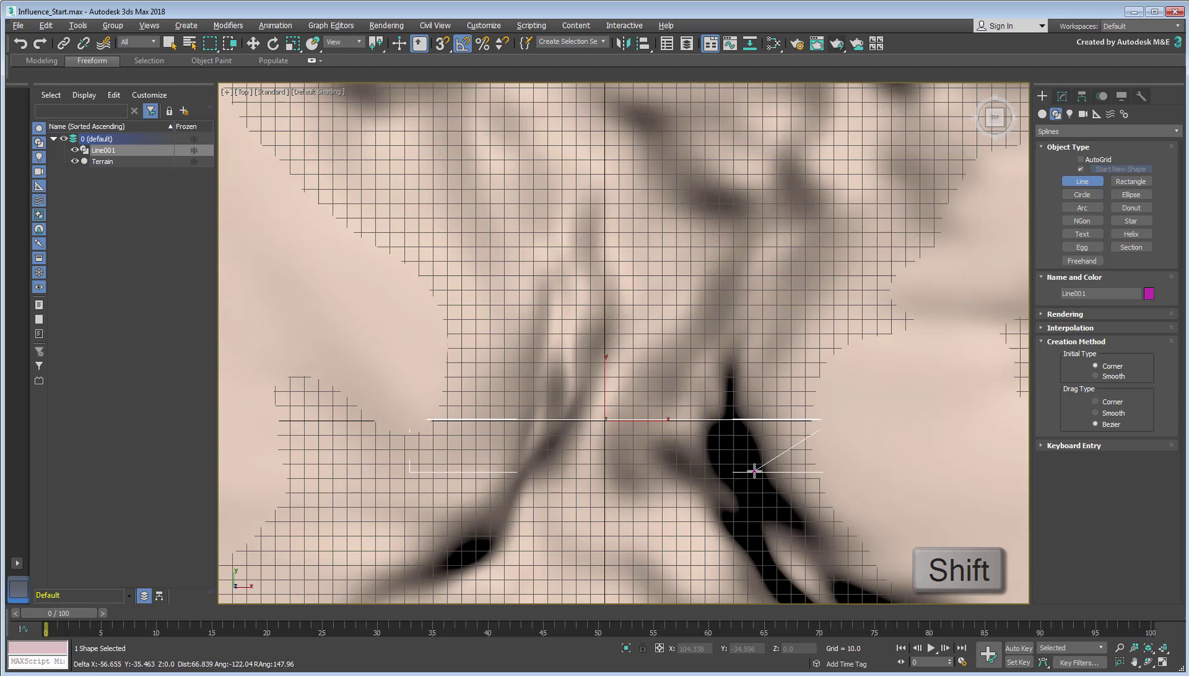
# Step: Maximize the Perspective viewport and zoom to frame the new line
pyautogui.hotkey('alt', 'w')
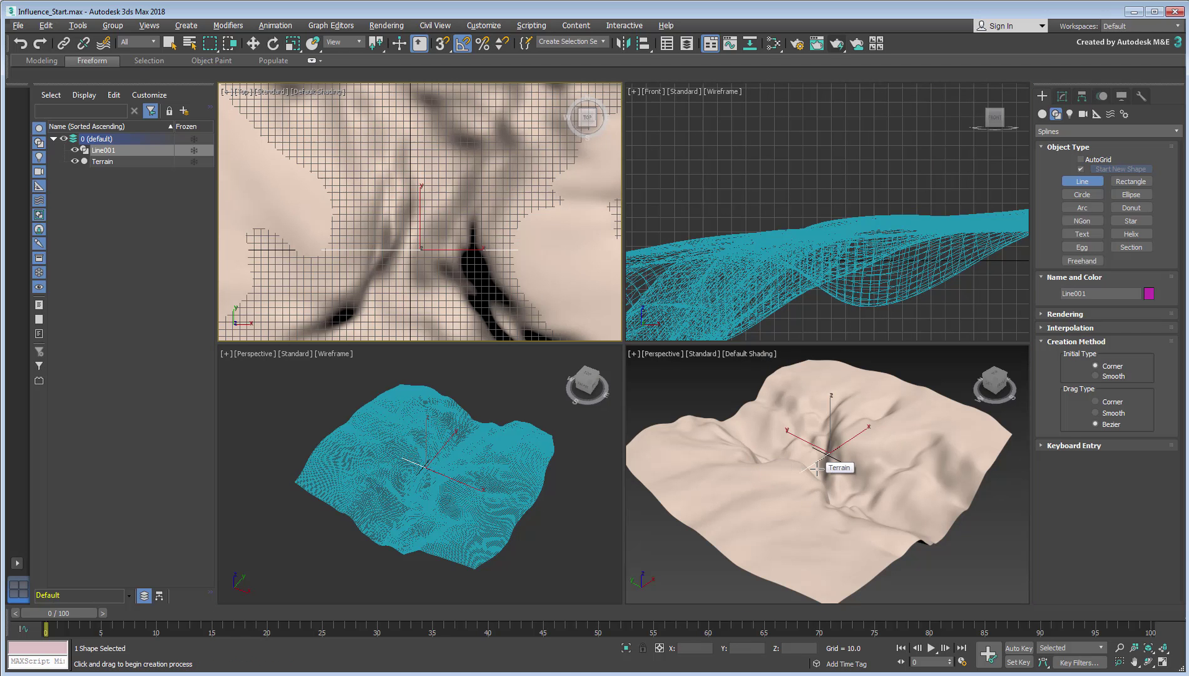
pyautogui.hotkey('alt', 'w')
pyautogui.press('z')
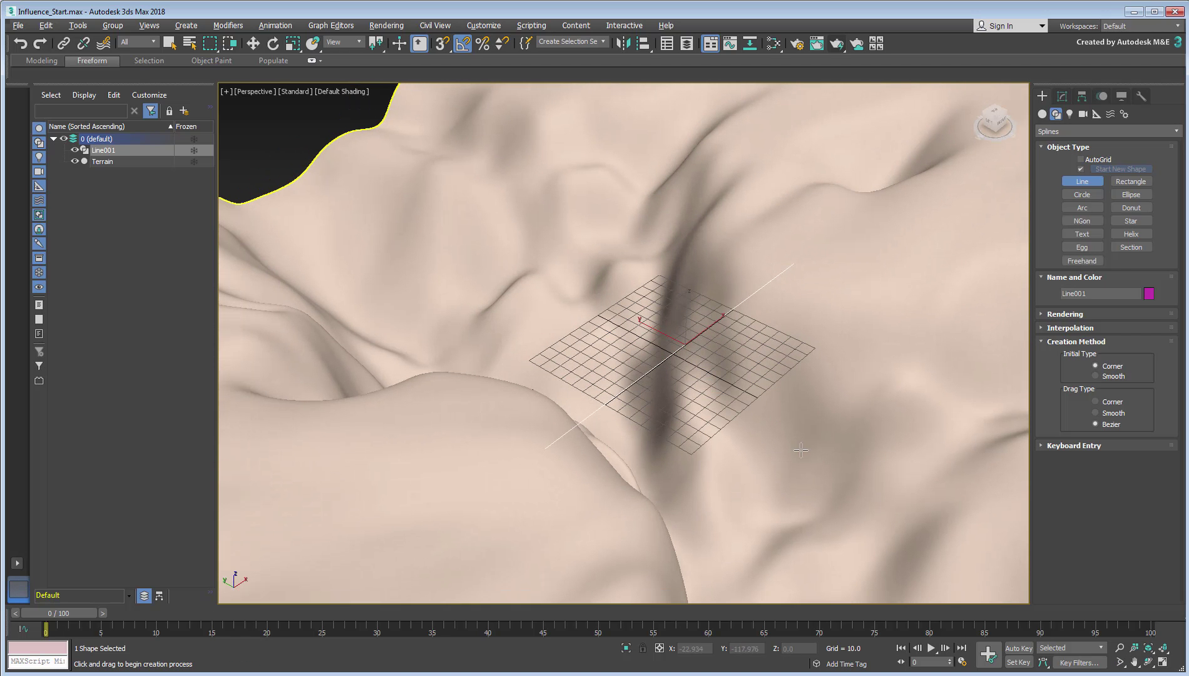
# Step: Enter Line001's vertex level in wireframe view and inspect its endpoints
pyautogui.press('w')
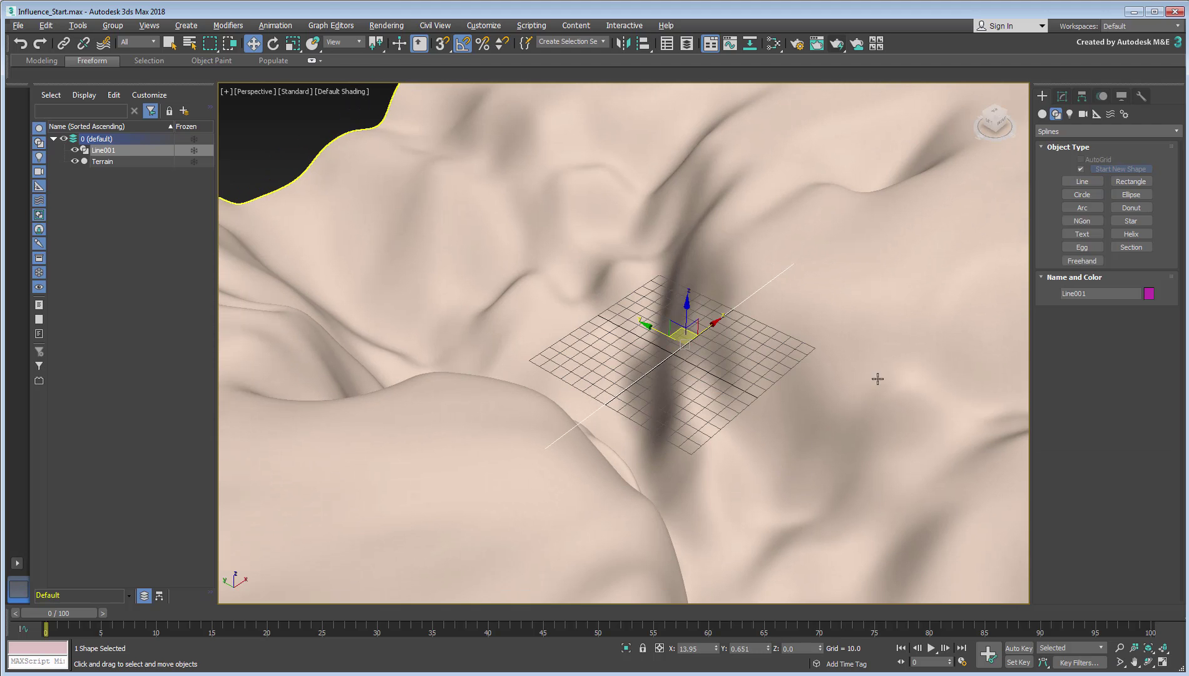
pyautogui.click(1062, 97)
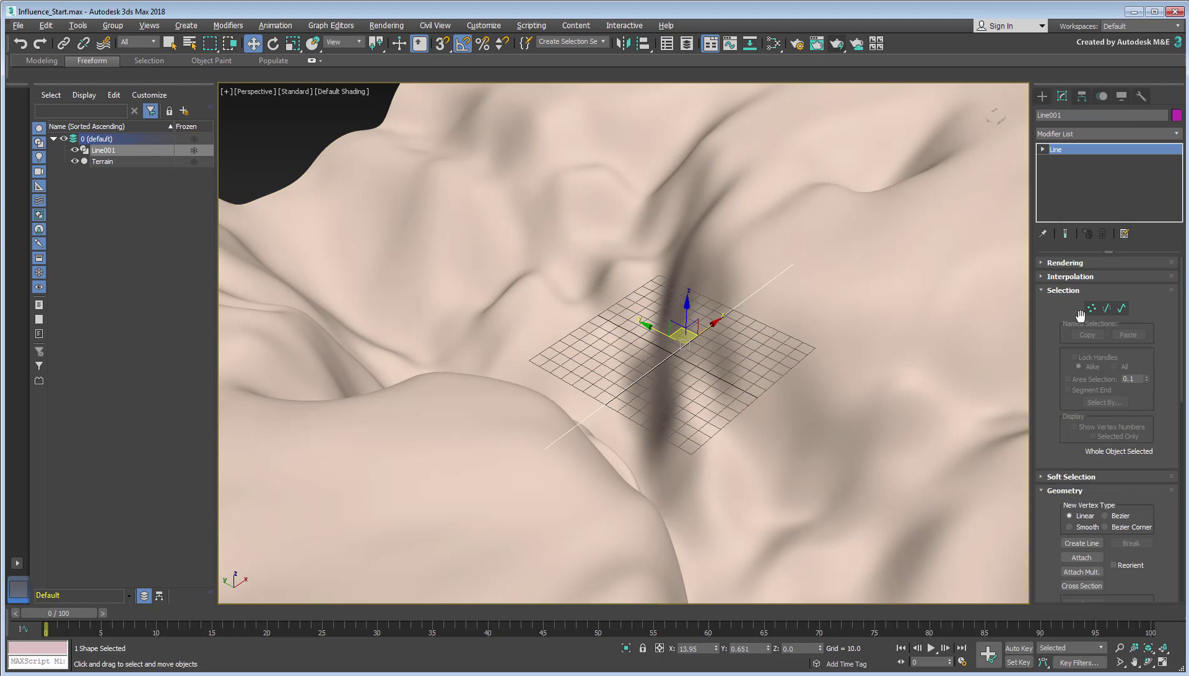
pyautogui.click(1093, 308)
pyautogui.press('F3')
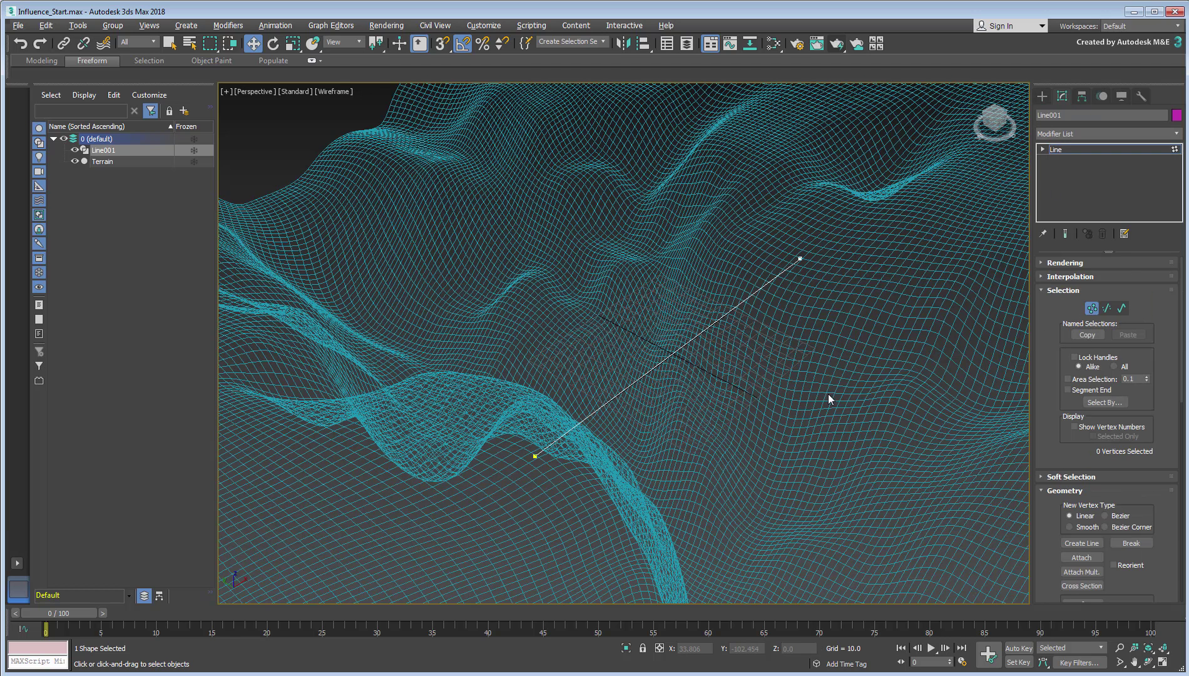
pyautogui.moveTo(873, 215); pyautogui.dragTo(525, 464)
pyautogui.click(851, 367)
# Step: Divide the canyon-spanning segment into 20 pieces and return to the whole line
pyautogui.click(1106, 307)
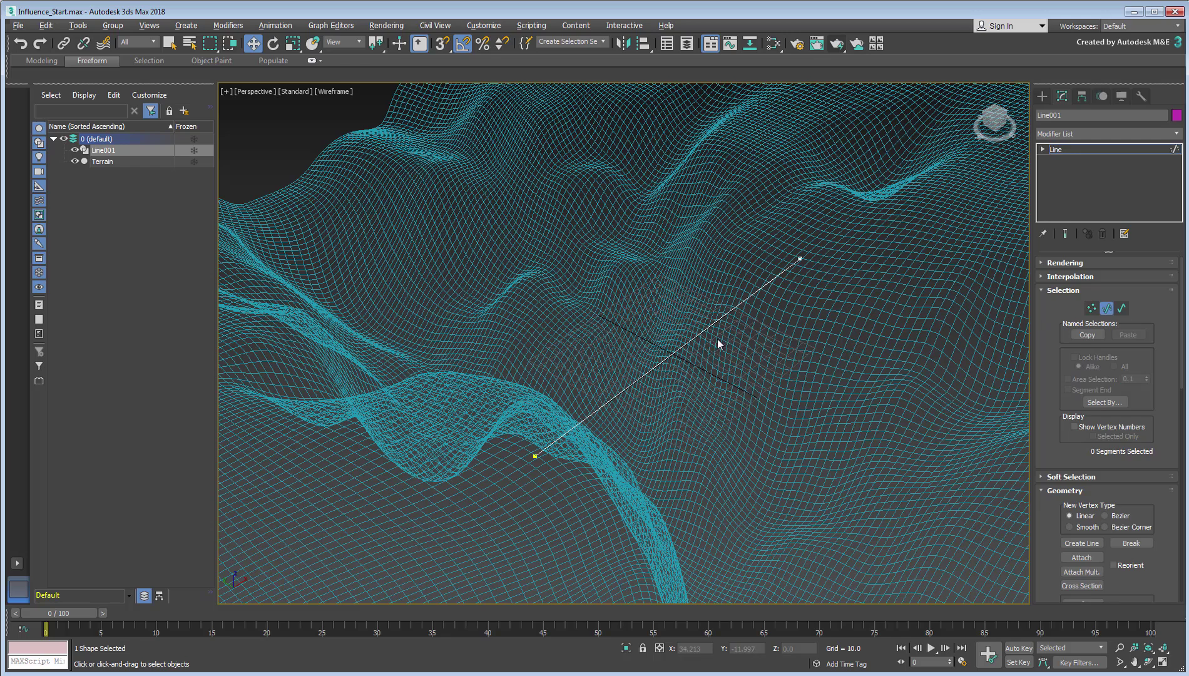
pyautogui.click(707, 328)
pyautogui.scroll(-3, 1148, 562)
pyautogui.scroll(-3, 1144, 524)
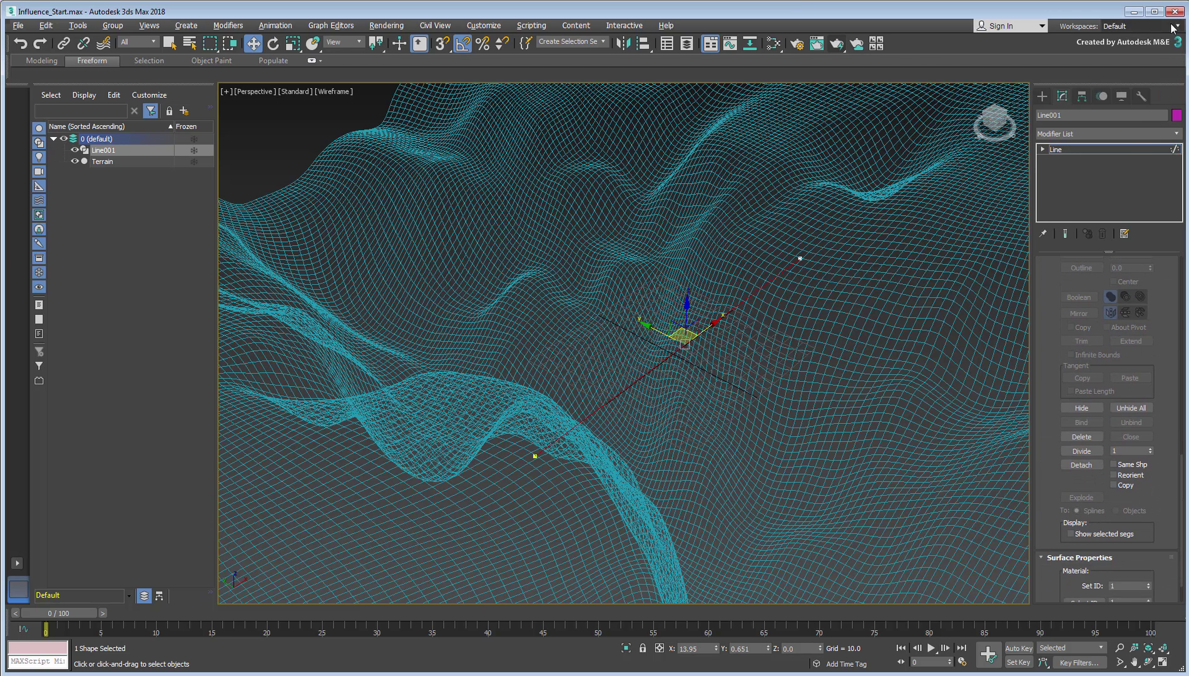
pyautogui.click(1080, 452)
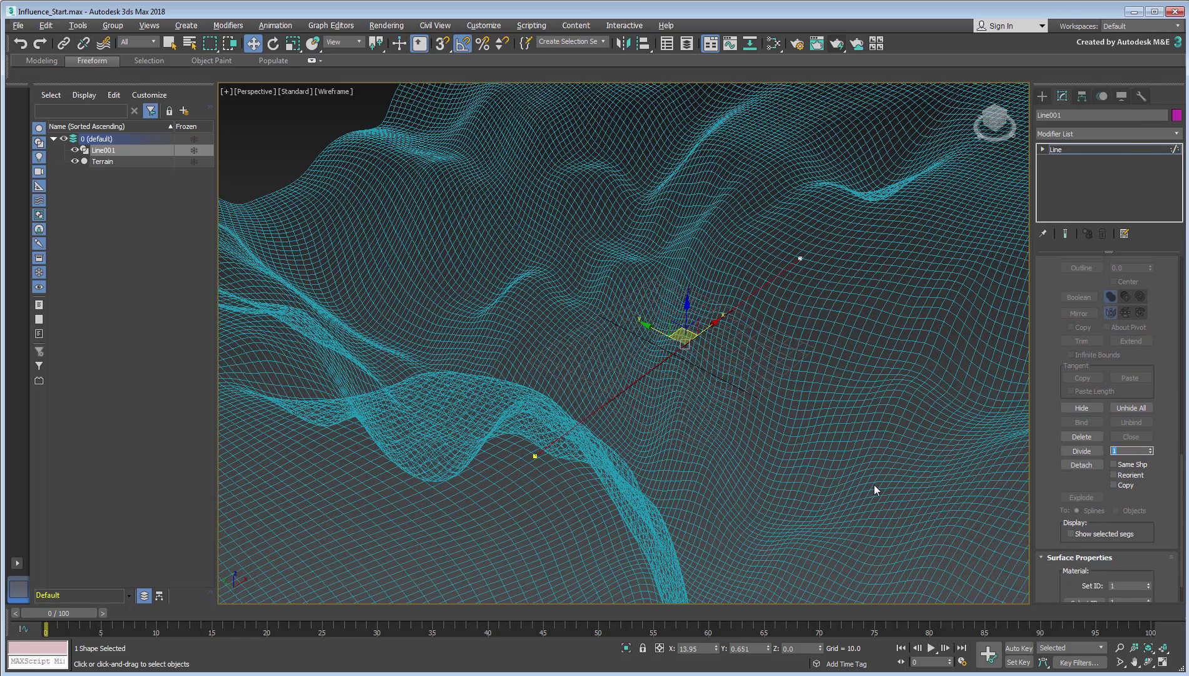
pyautogui.write('20')
pyautogui.click(1081, 451)
pyautogui.scroll(5, 1105, 501)
pyautogui.click(889, 450)
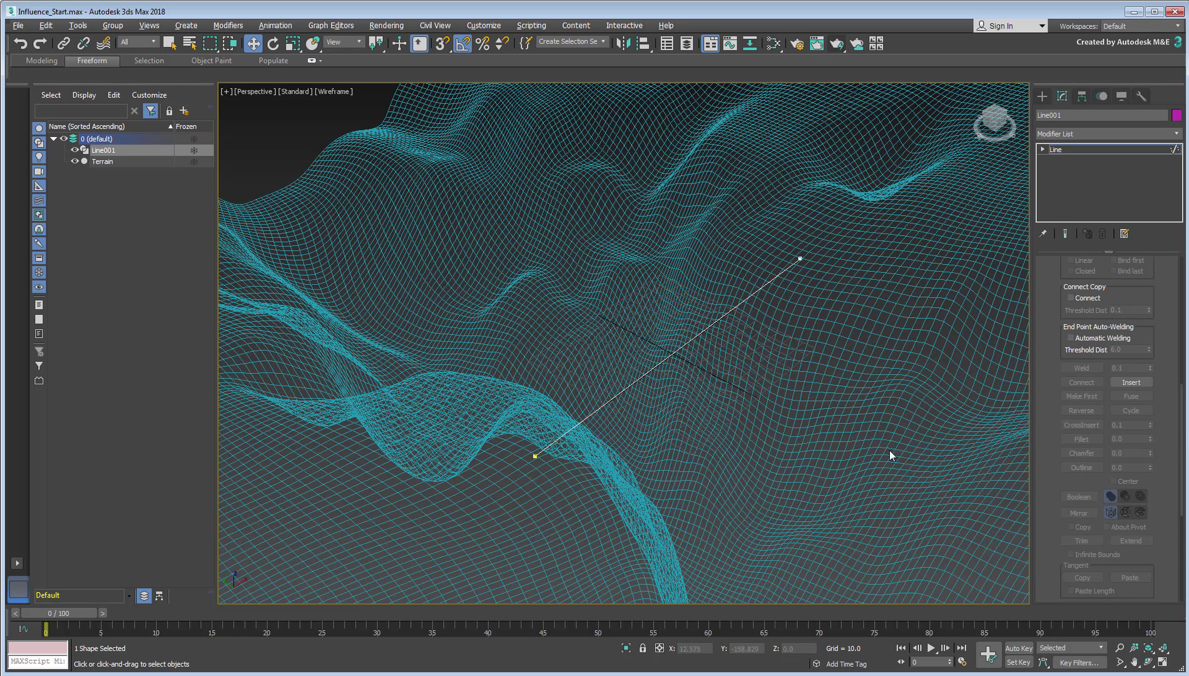
pyautogui.scroll(5, 1164, 617)
pyautogui.scroll(3, 1164, 617)
pyautogui.click(1106, 310)
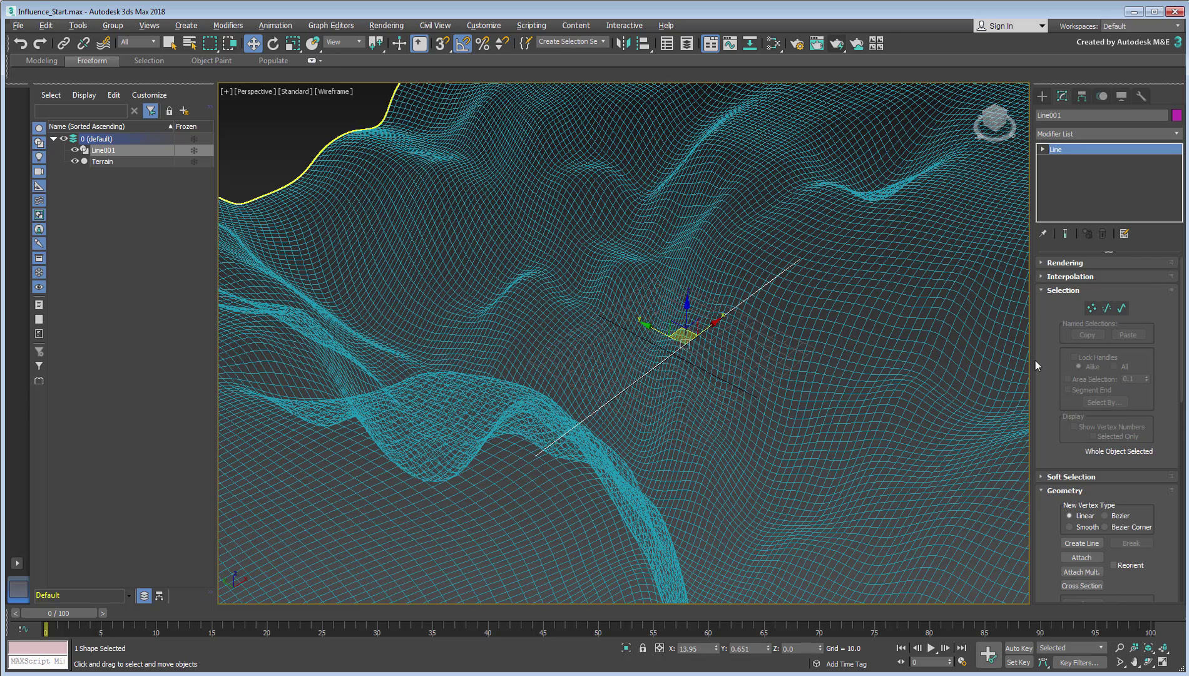
# Step: Add Normalize Spline, try Knot Count 40, then settle on Seg Length 7.87
pyautogui.click(1176, 134)
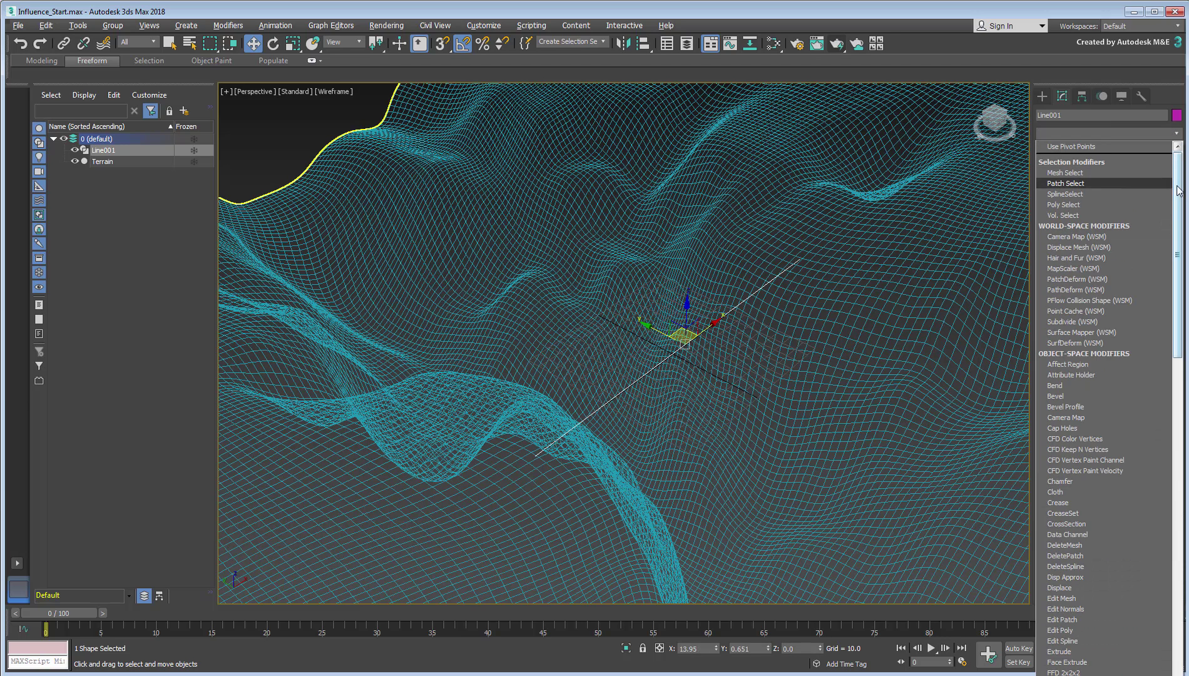
pyautogui.scroll(-5, 1157, 306)
pyautogui.scroll(-7, 1154, 386)
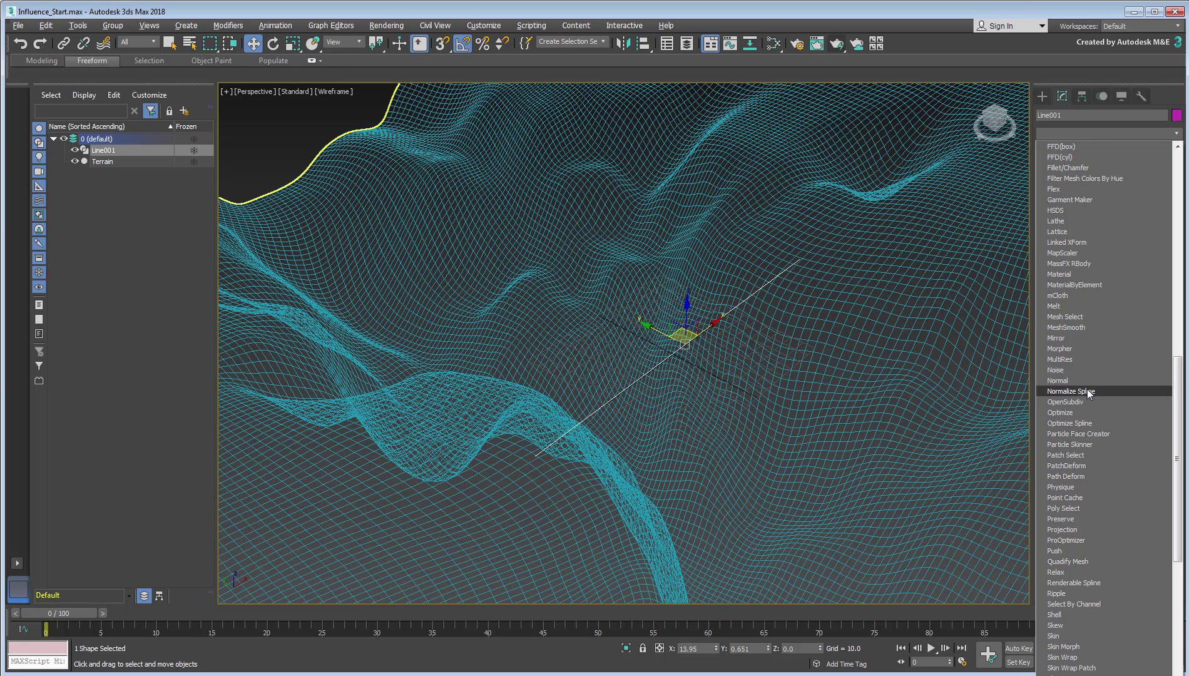
pyautogui.click(1086, 391)
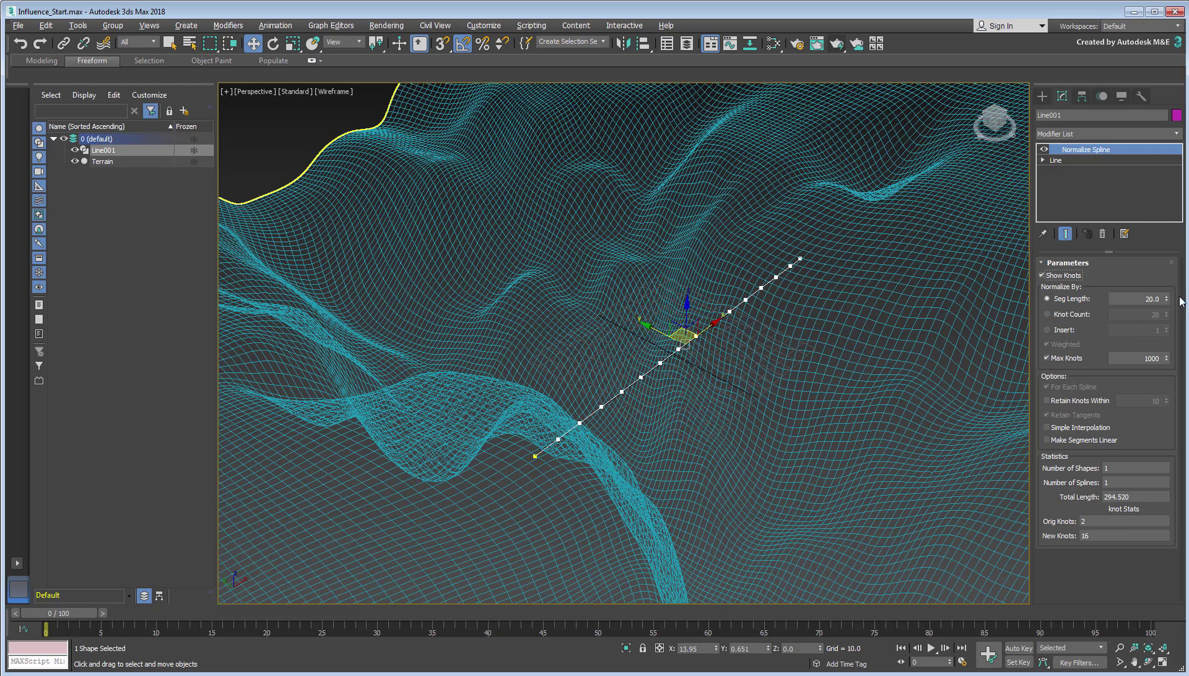
pyautogui.moveTo(1166, 299); pyautogui.dragTo(1158, 346)
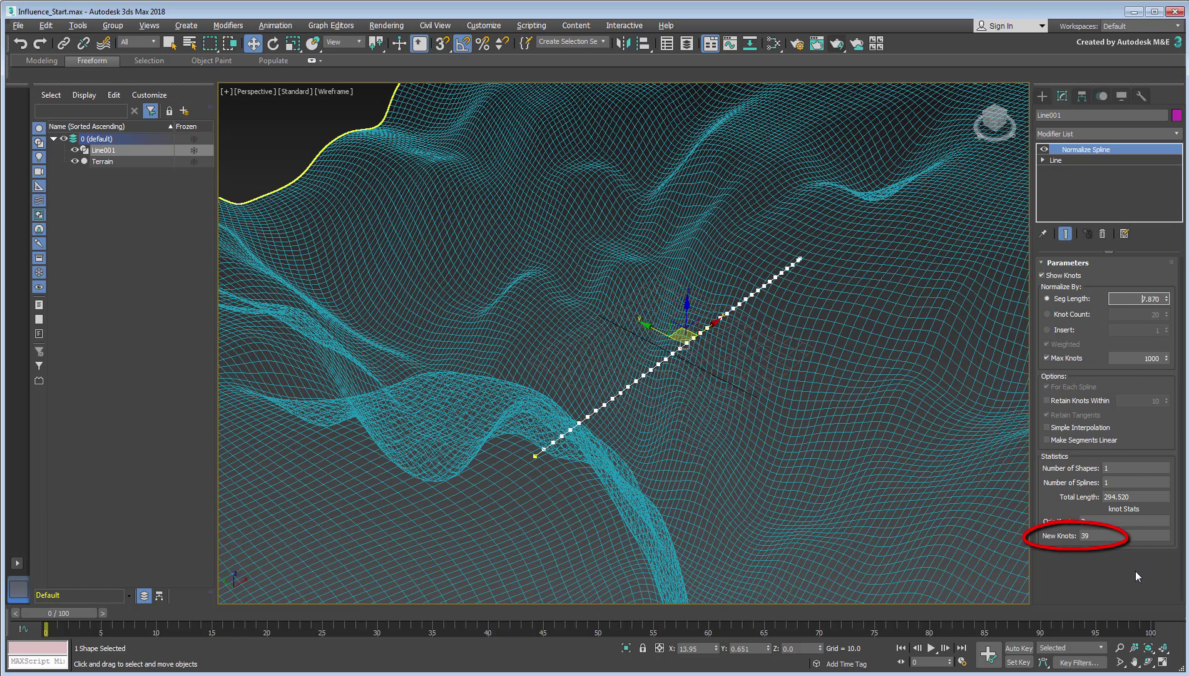
pyautogui.click(1056, 312)
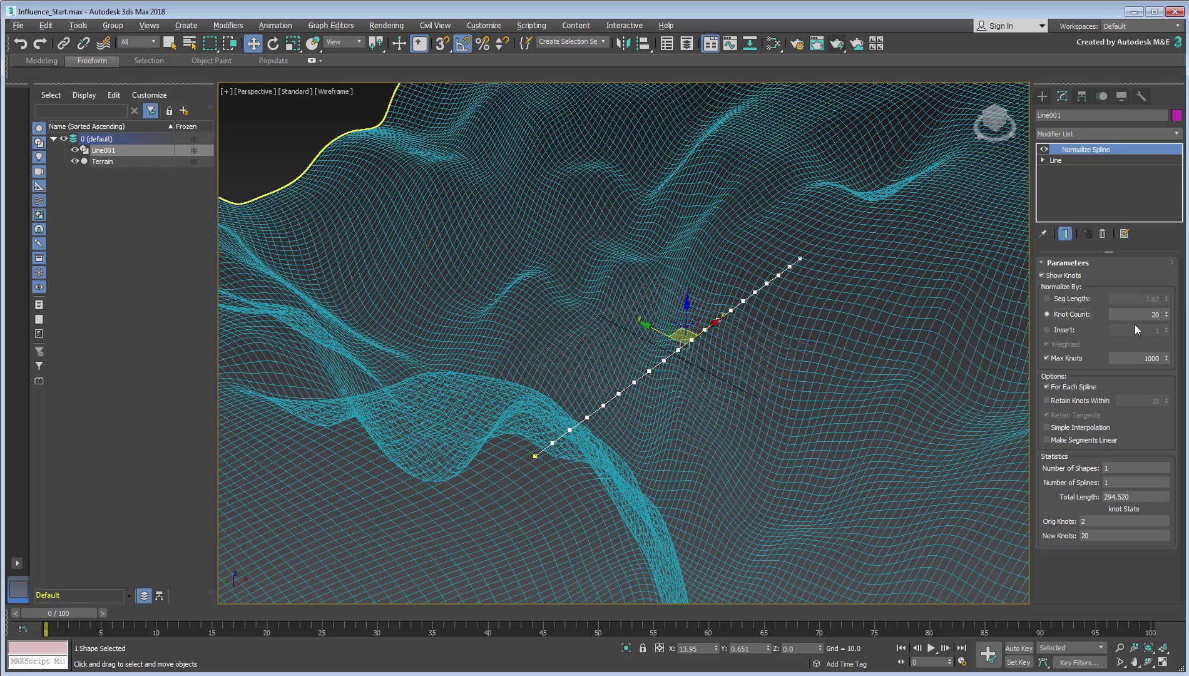
pyautogui.click(1142, 313)
pyautogui.write('40')
pyautogui.press('Return')
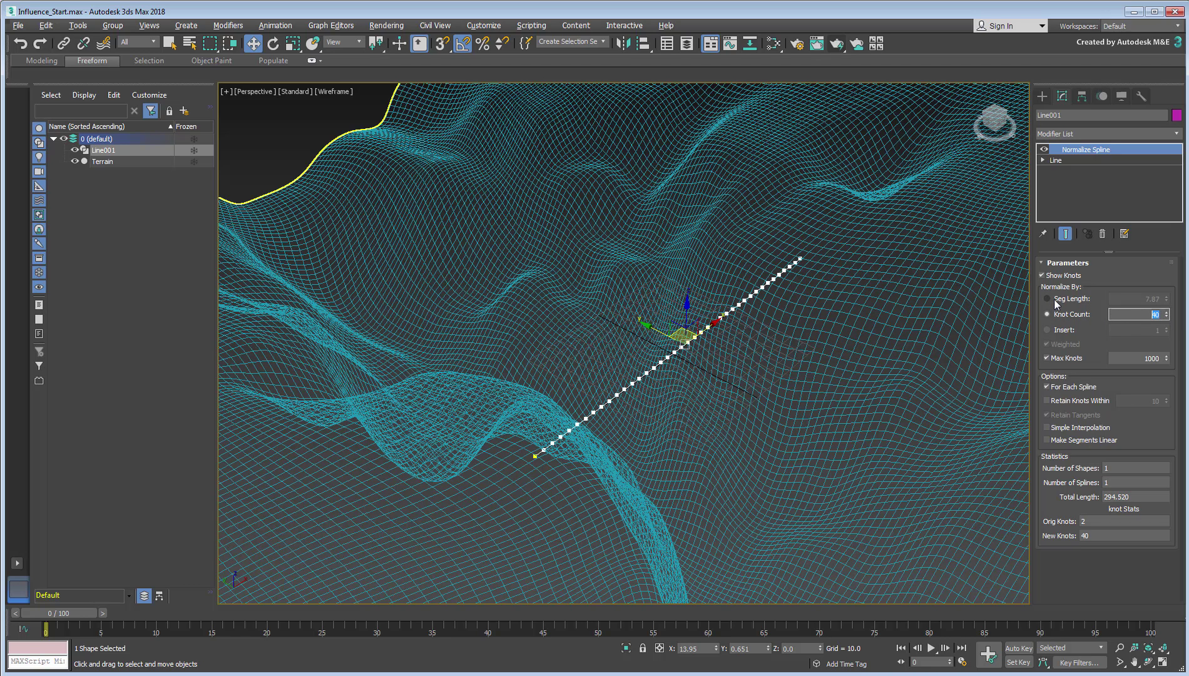
pyautogui.click(1047, 298)
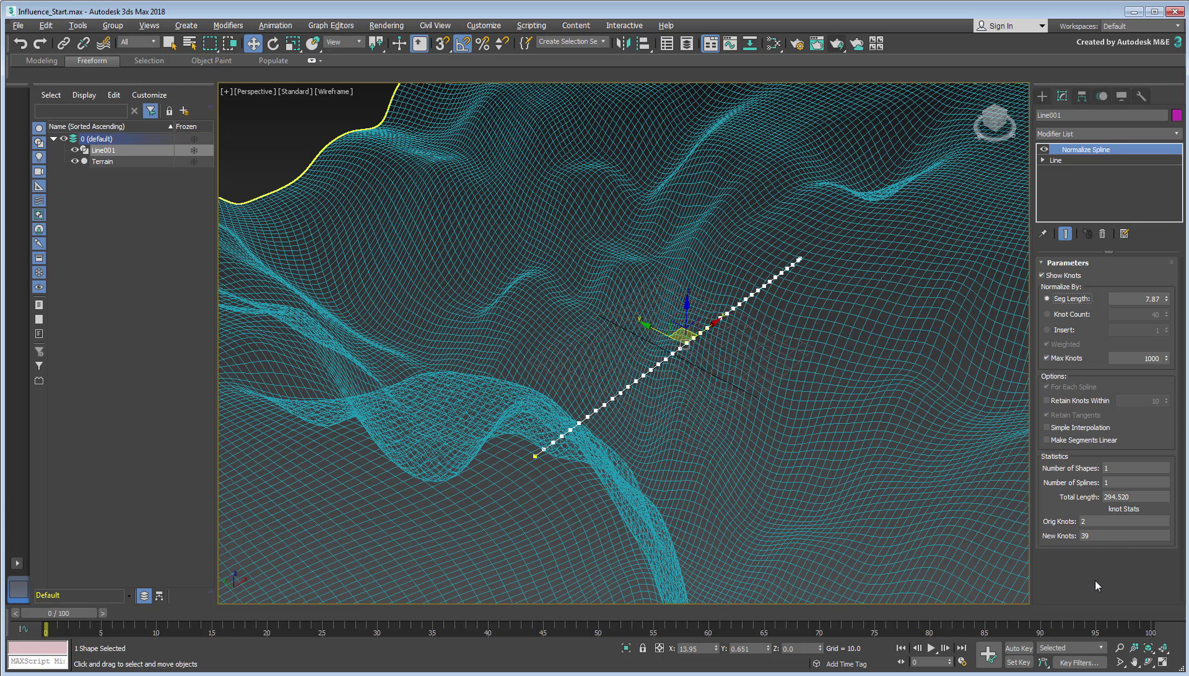
# Step: Create an Influence helper over the middle of the rail line
pyautogui.click(1041, 96)
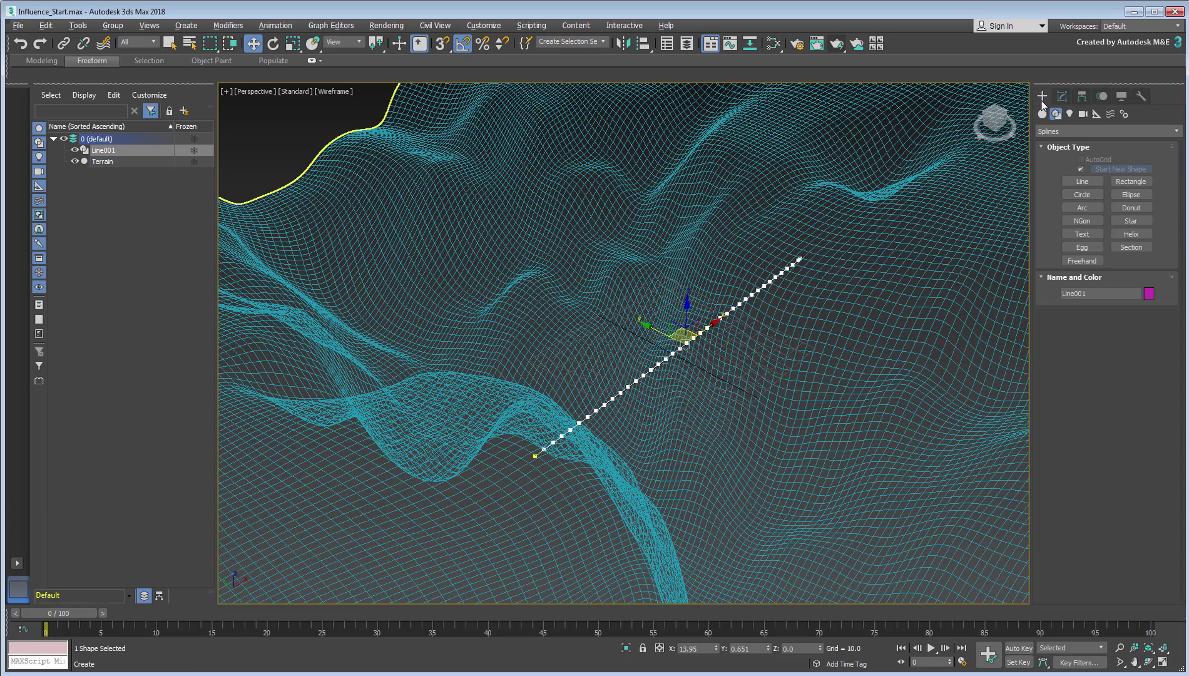
pyautogui.click(1096, 113)
pyautogui.click(1082, 238)
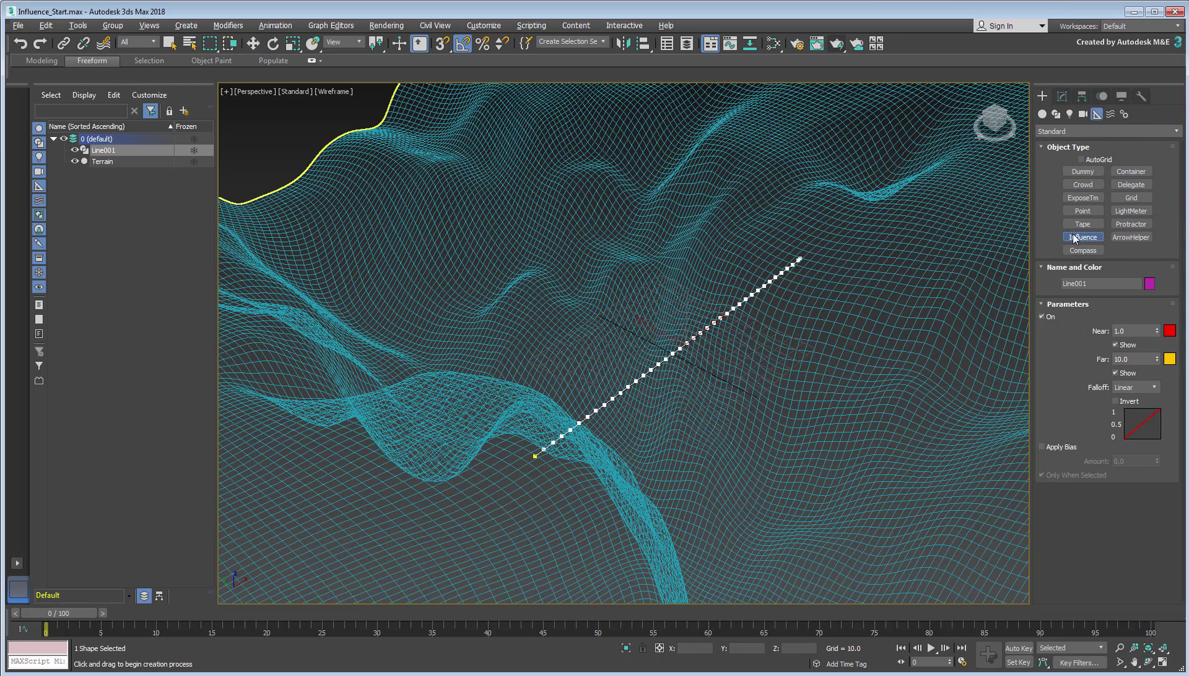
pyautogui.click(667, 409)
pyautogui.moveTo(667, 409); pyautogui.dragTo(678, 407)
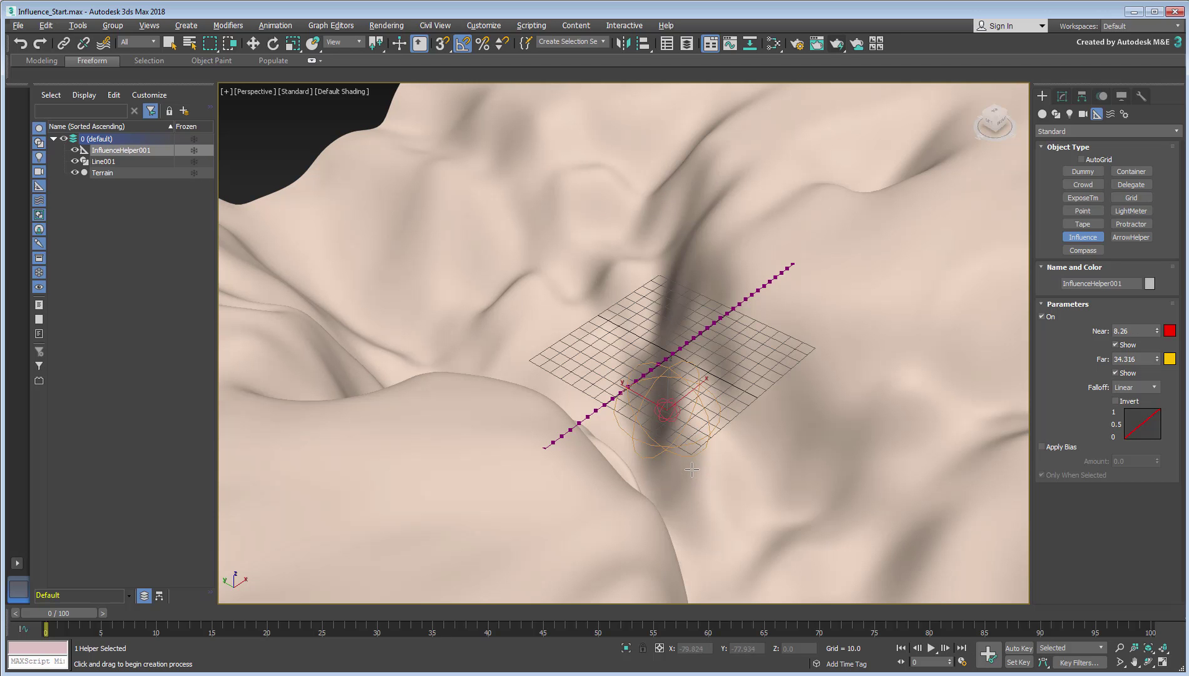
pyautogui.keyDown('alt'); pyautogui.moveTo(684, 463); pyautogui.dragTo(665, 379, button='middle'); pyautogui.keyUp('alt')
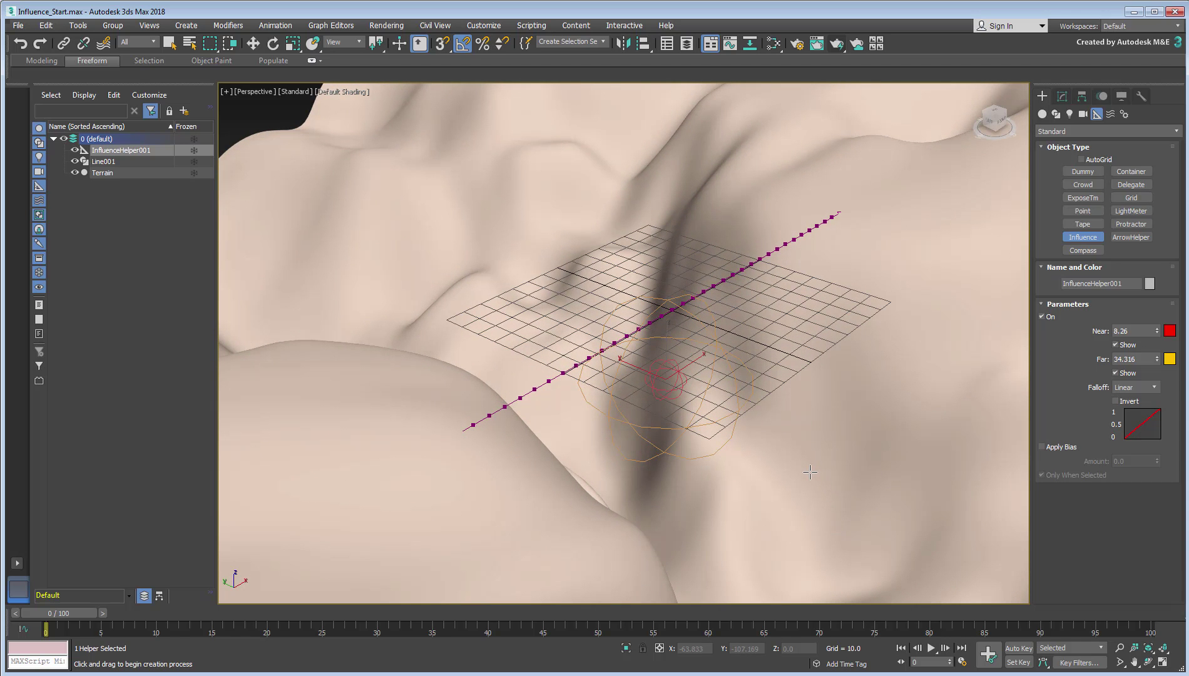
# Step: Nudge the Influence helper slightly left and reselect Line001
pyautogui.press('w')
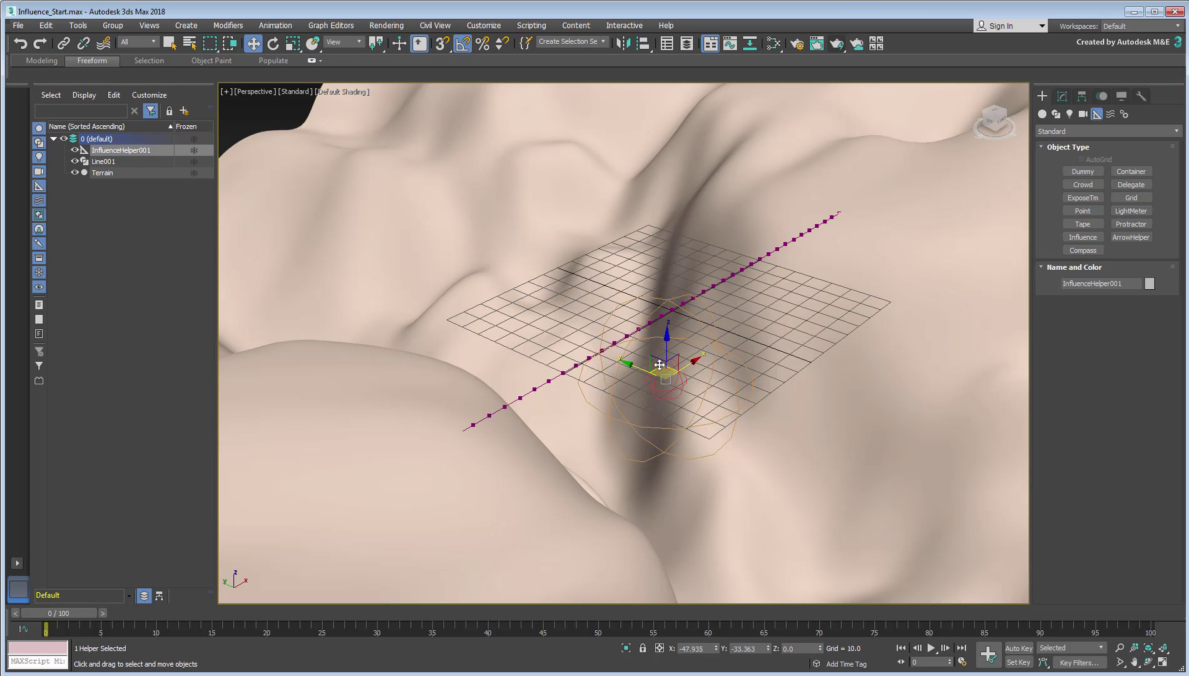
pyautogui.moveTo(662, 364)
pyautogui.mouseDown()
pyautogui.moveTo(633, 331)
pyautogui.moveTo(640, 344)
pyautogui.mouseUp()
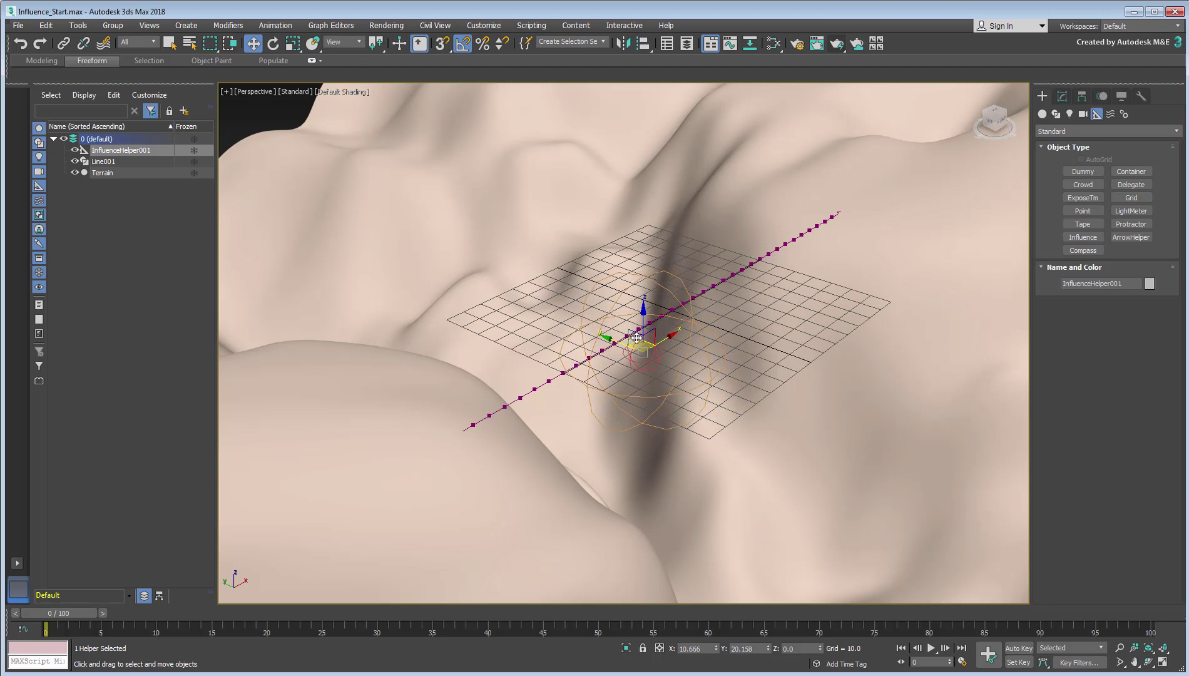
pyautogui.click(720, 281)
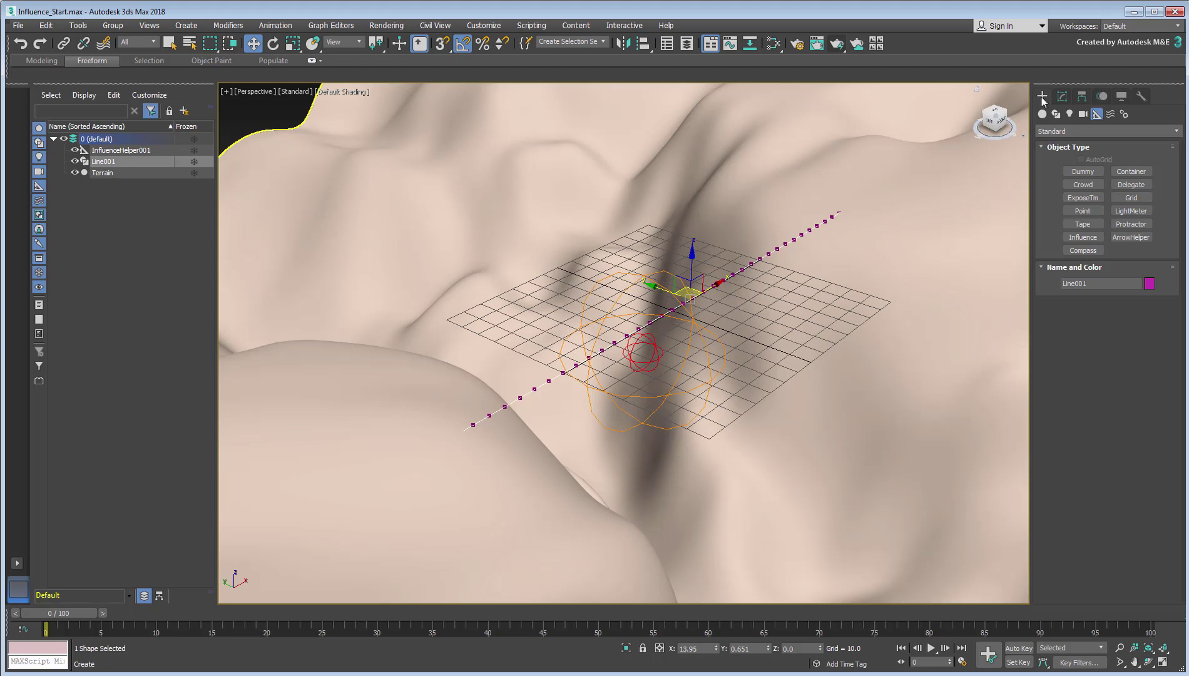
# Step: Add a Spline Influence modifier to Line001 with InfluenceHelper001 as its influence
pyautogui.click(1062, 96)
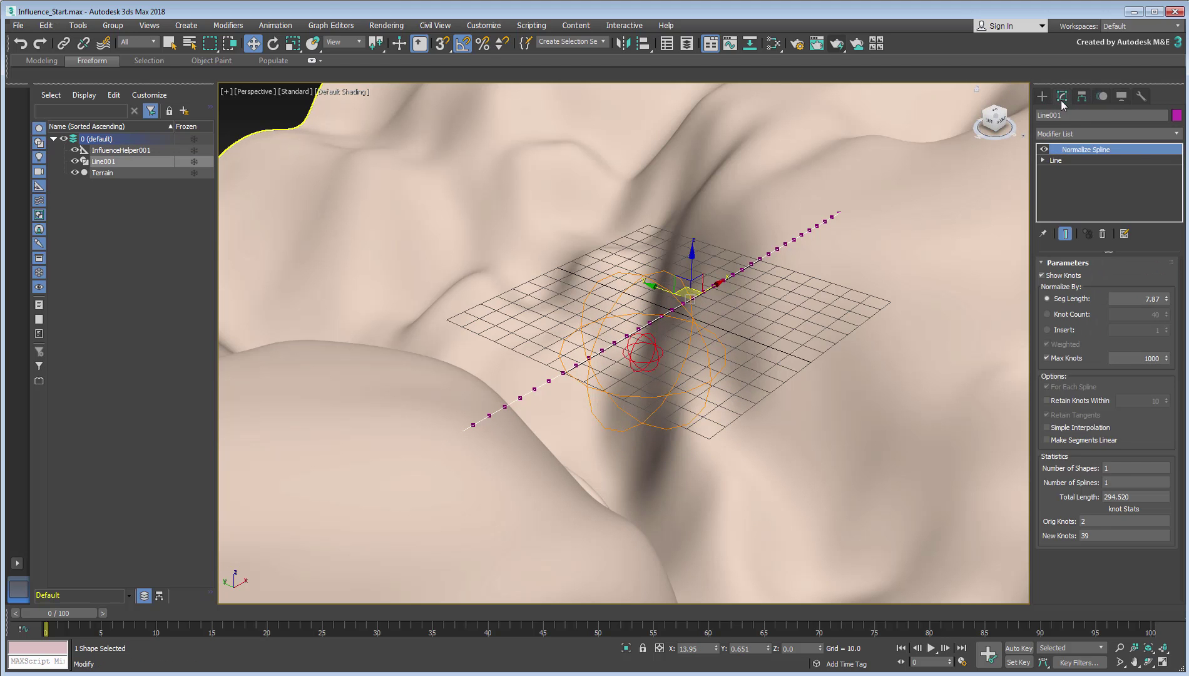
pyautogui.click(1178, 132)
pyautogui.moveTo(1177, 171); pyautogui.dragTo(1178, 427)
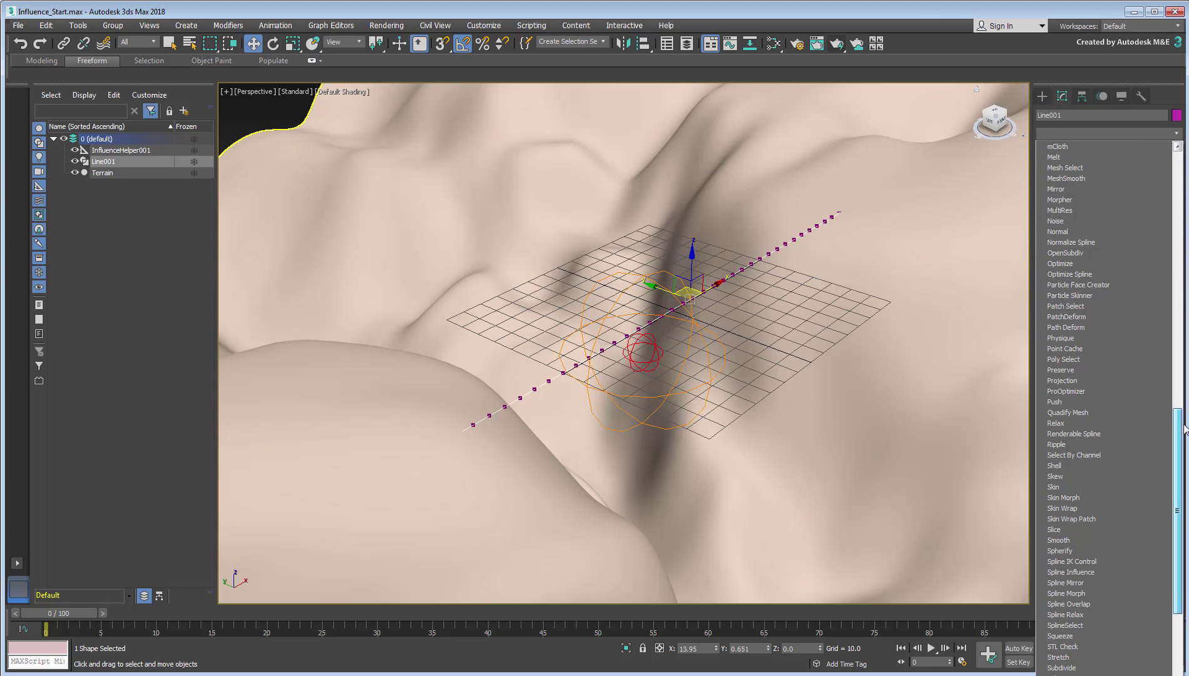
pyautogui.click(1070, 572)
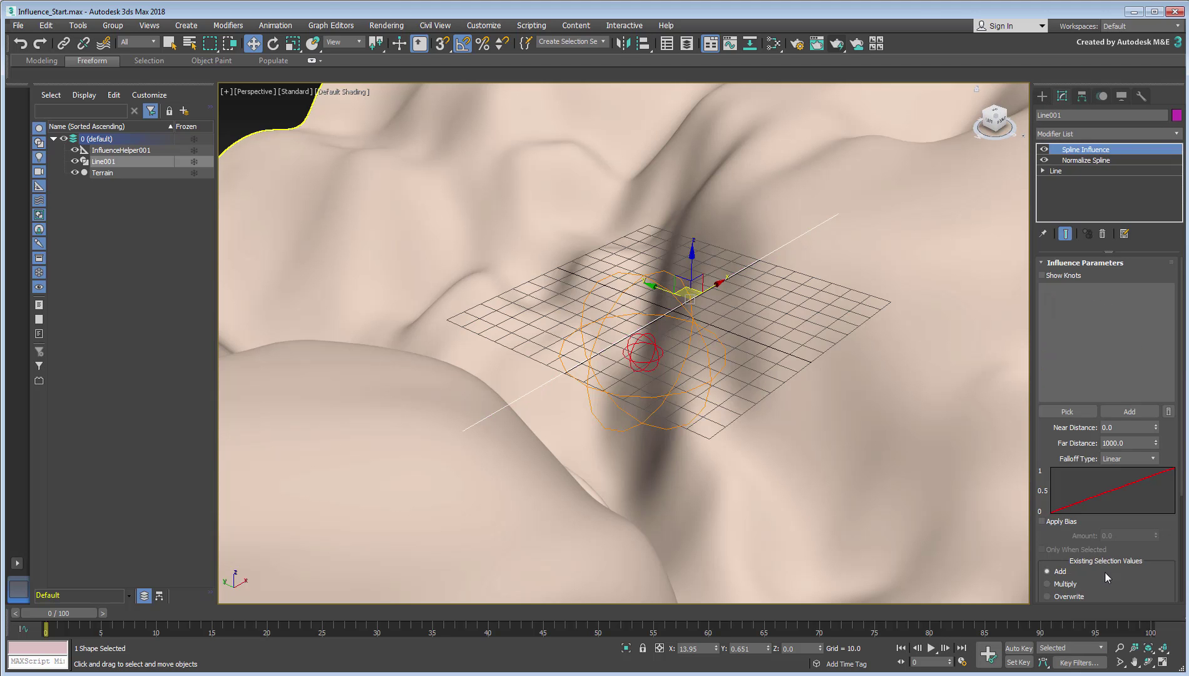
pyautogui.click(1067, 411)
pyautogui.click(708, 353)
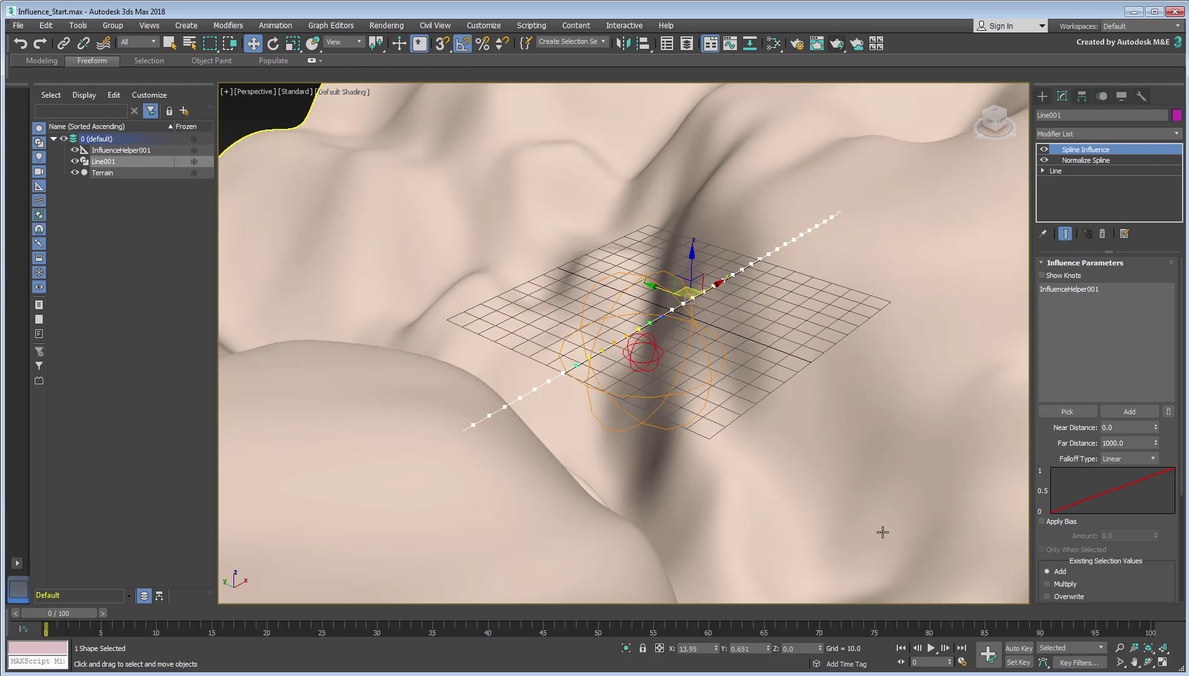
pyautogui.rightClick(723, 411)
pyautogui.click(743, 440)
pyautogui.click(709, 380)
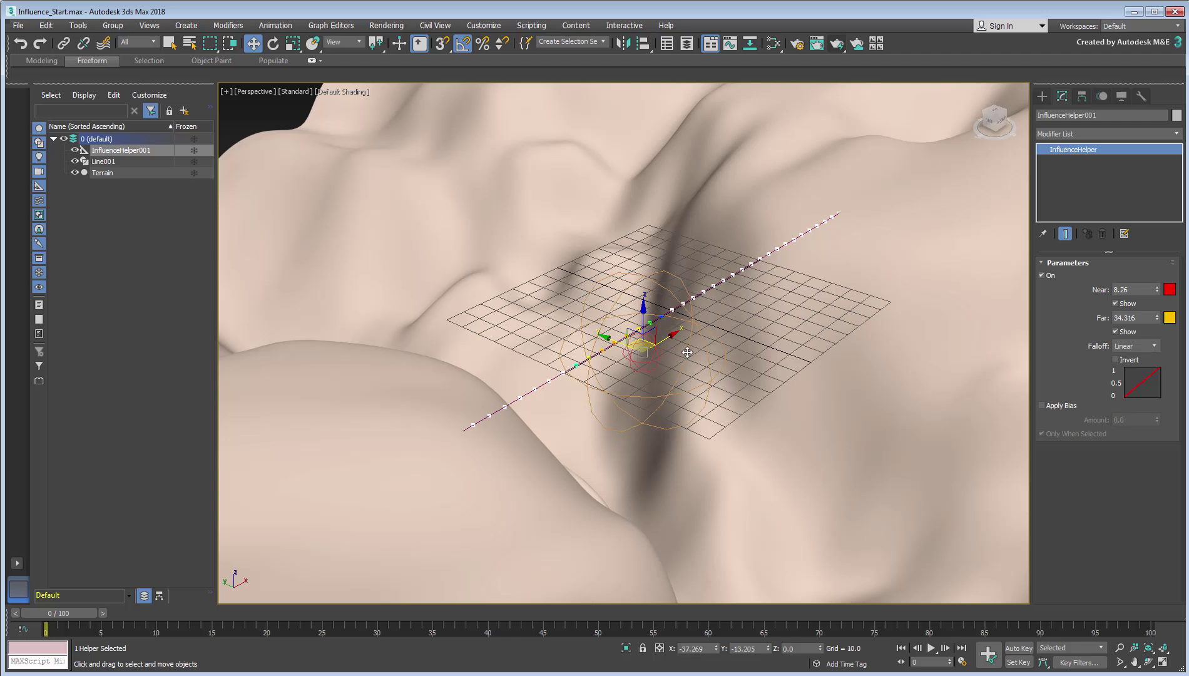
pyautogui.moveTo(659, 333)
pyautogui.mouseDown()
pyautogui.moveTo(623, 332)
pyautogui.moveTo(642, 336)
pyautogui.mouseUp()
# Step: Add an XForm modifier to Line001 and raise its gizmo along Z
pyautogui.click(725, 278)
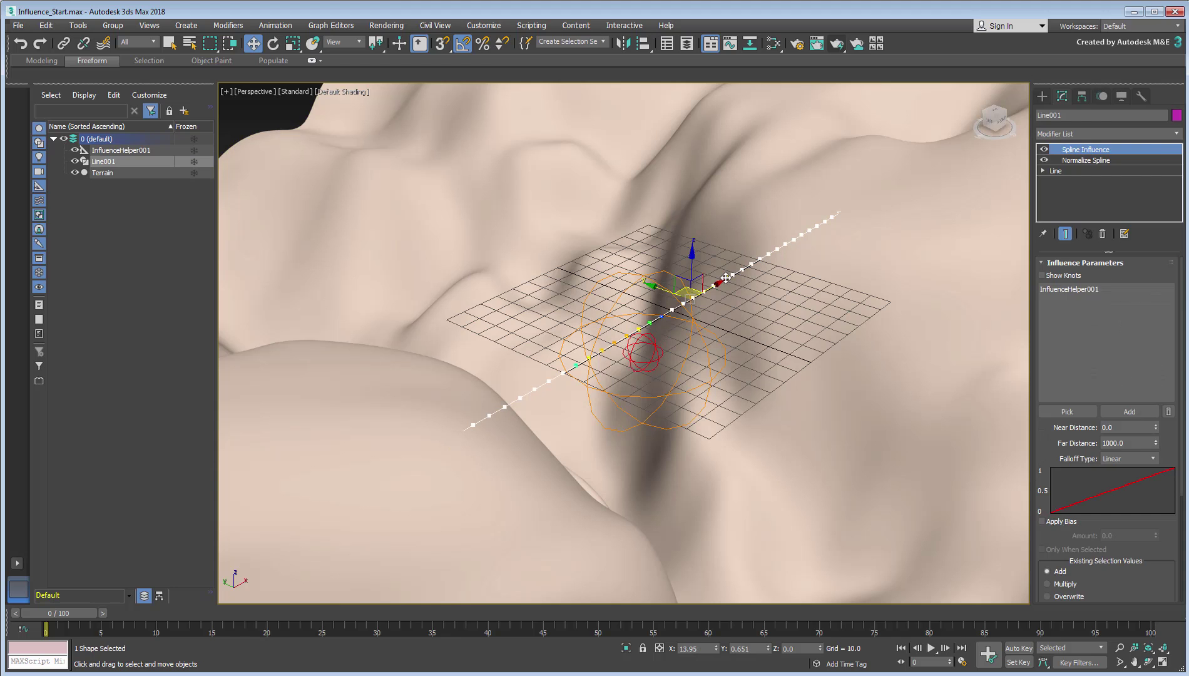
pyautogui.click(1176, 134)
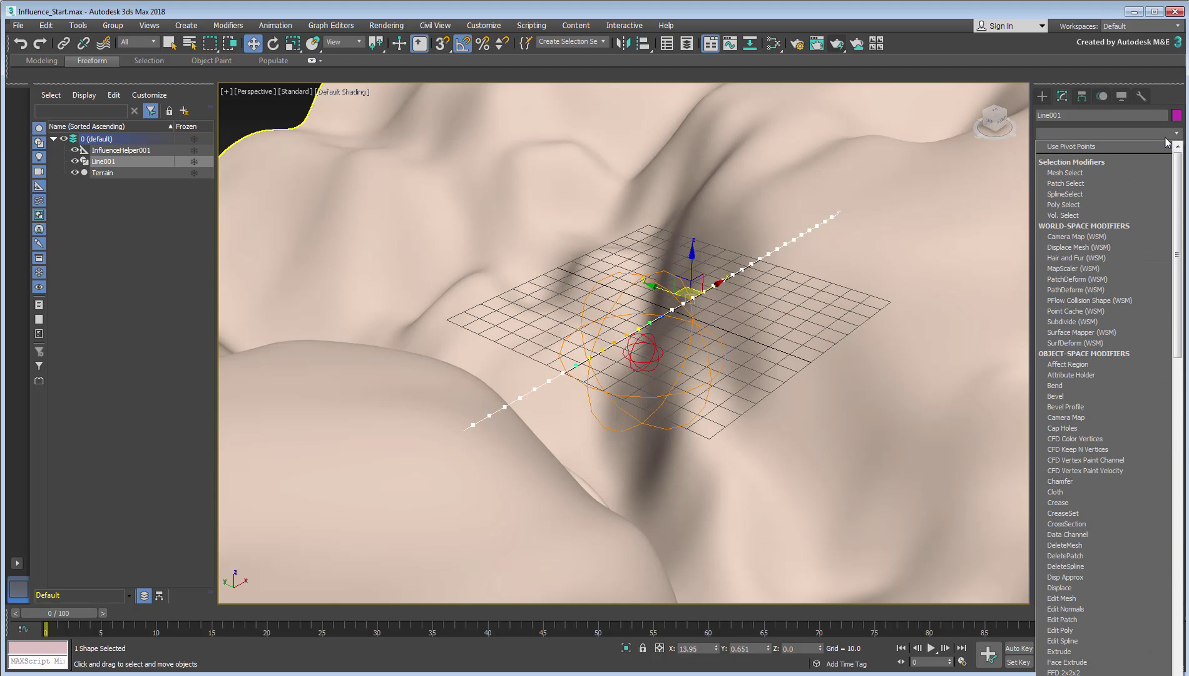
pyautogui.scroll(-10, 1111, 548)
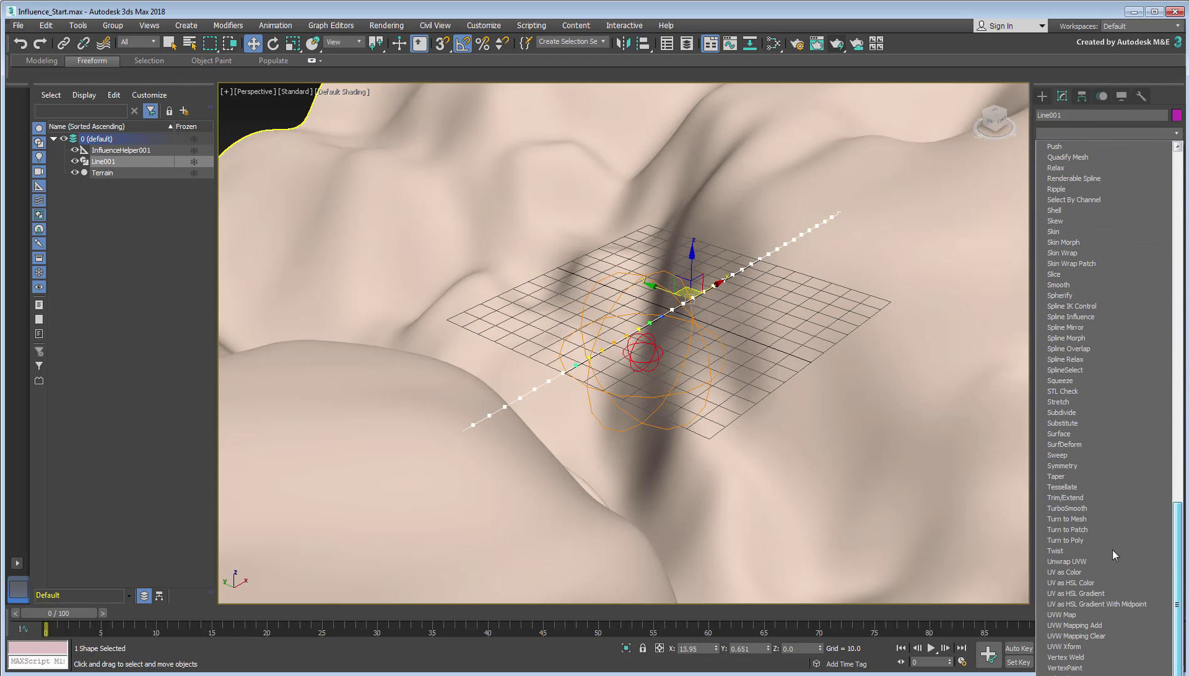
pyautogui.click(1137, 647)
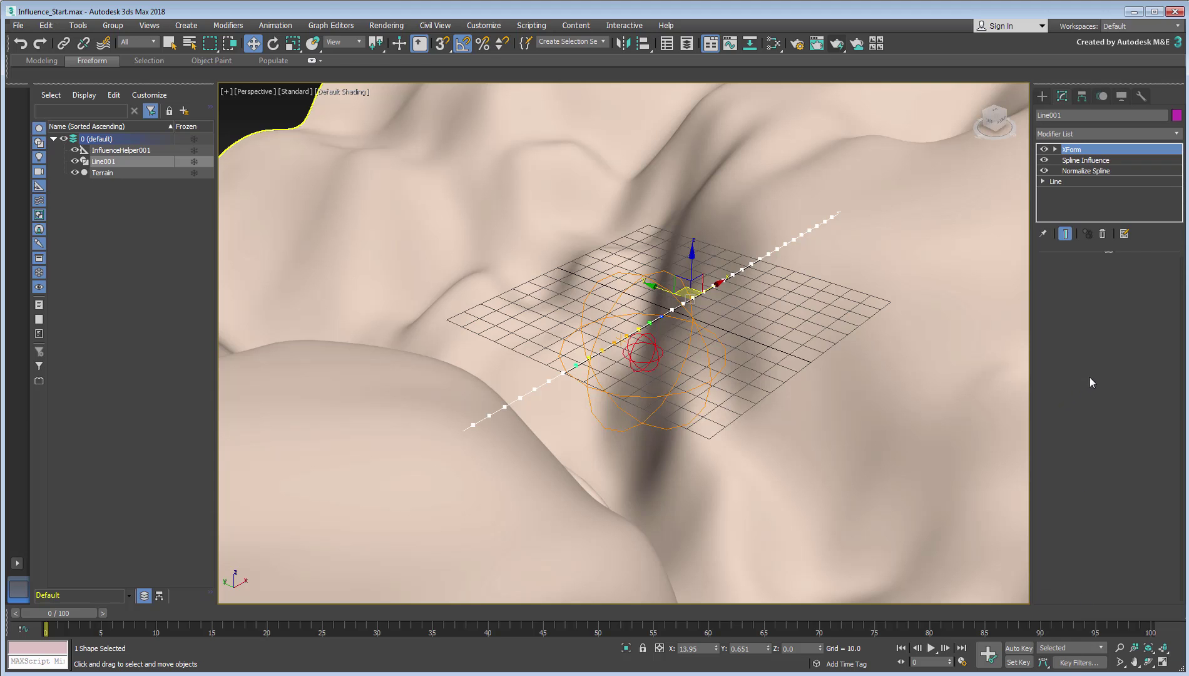
pyautogui.click(1055, 150)
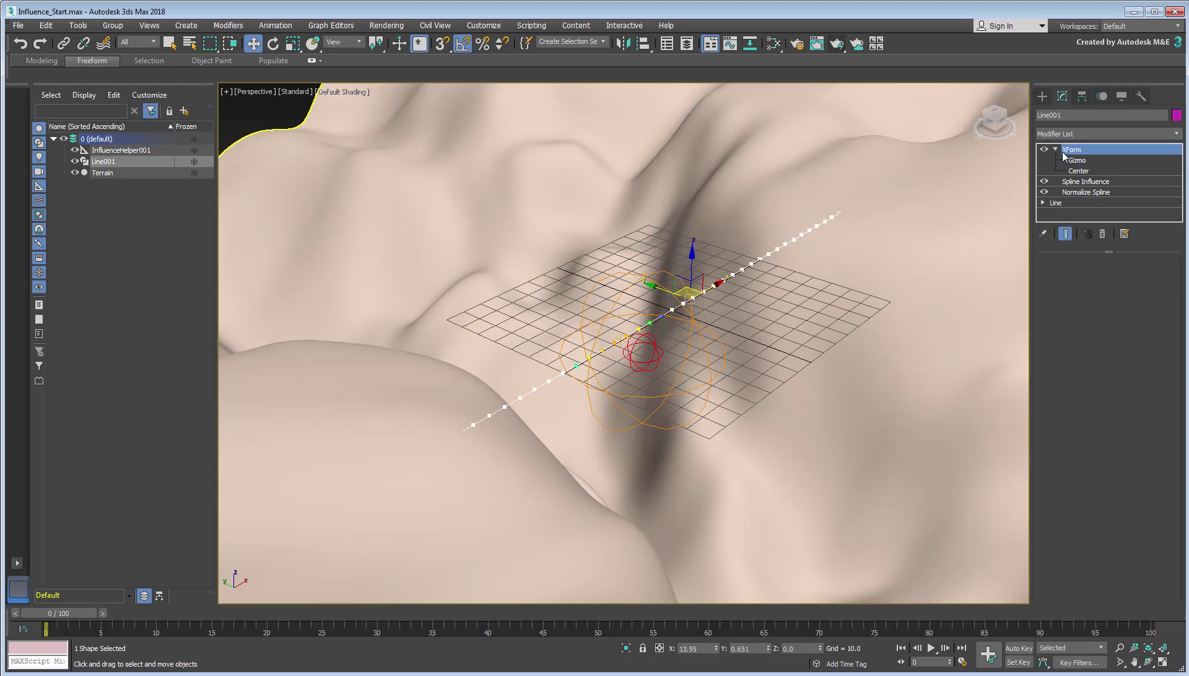
pyautogui.moveTo(623, 304); pyautogui.dragTo(631, 255)
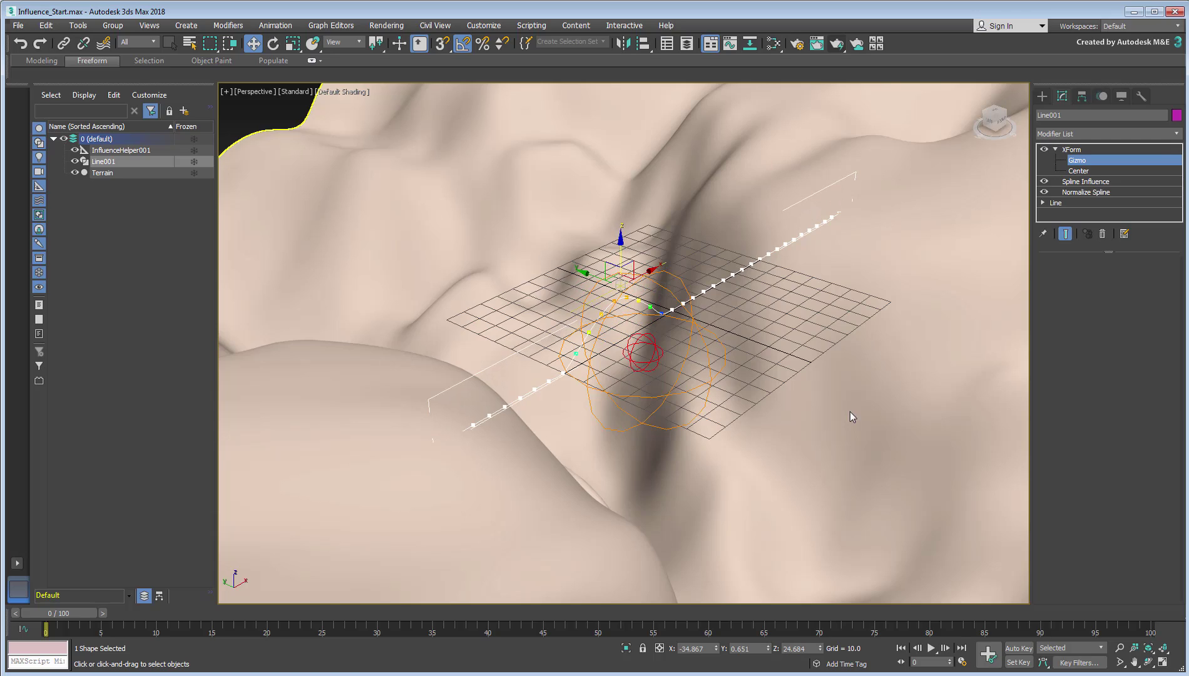
pyautogui.moveTo(731, 424)
pyautogui.keyDown('alt'); pyautogui.mouseDown(button='middle')
pyautogui.moveTo(672, 411)
pyautogui.moveTo(804, 411)
pyautogui.moveTo(701, 418)
pyautogui.mouseUp(button='middle'); pyautogui.keyUp('alt')
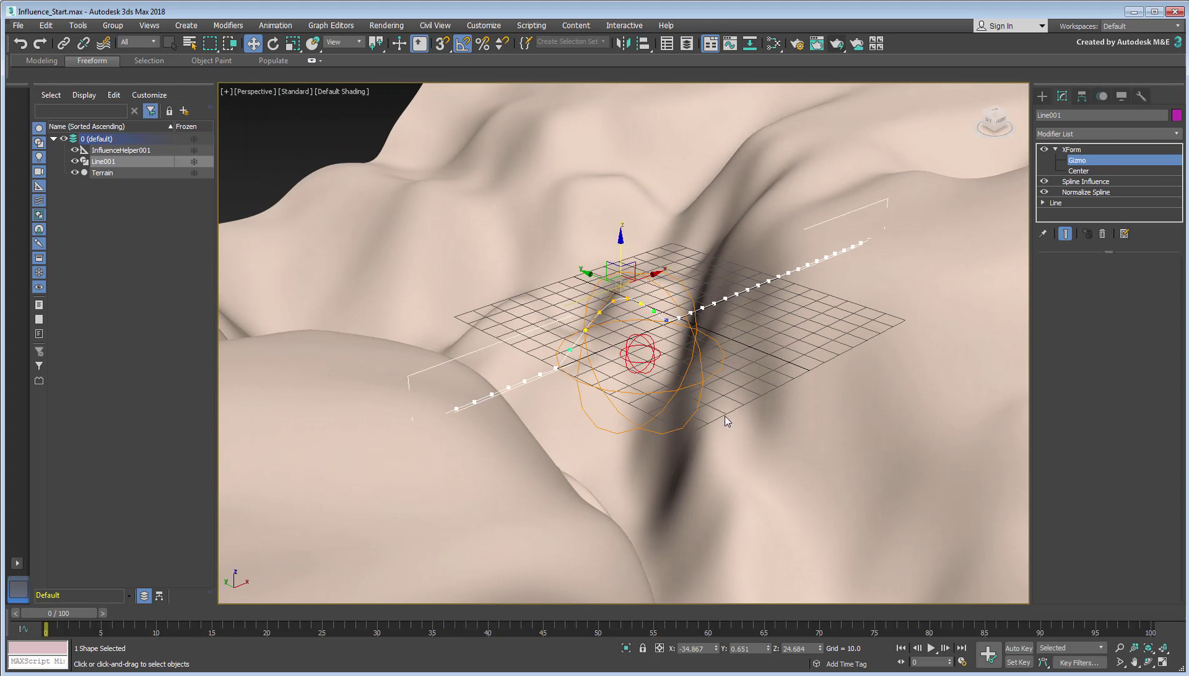
# Step: Give InfluenceHelper001 Near 2.243, Far 39.682 and Smooth falloff, and reposition it
pyautogui.click(1109, 163)
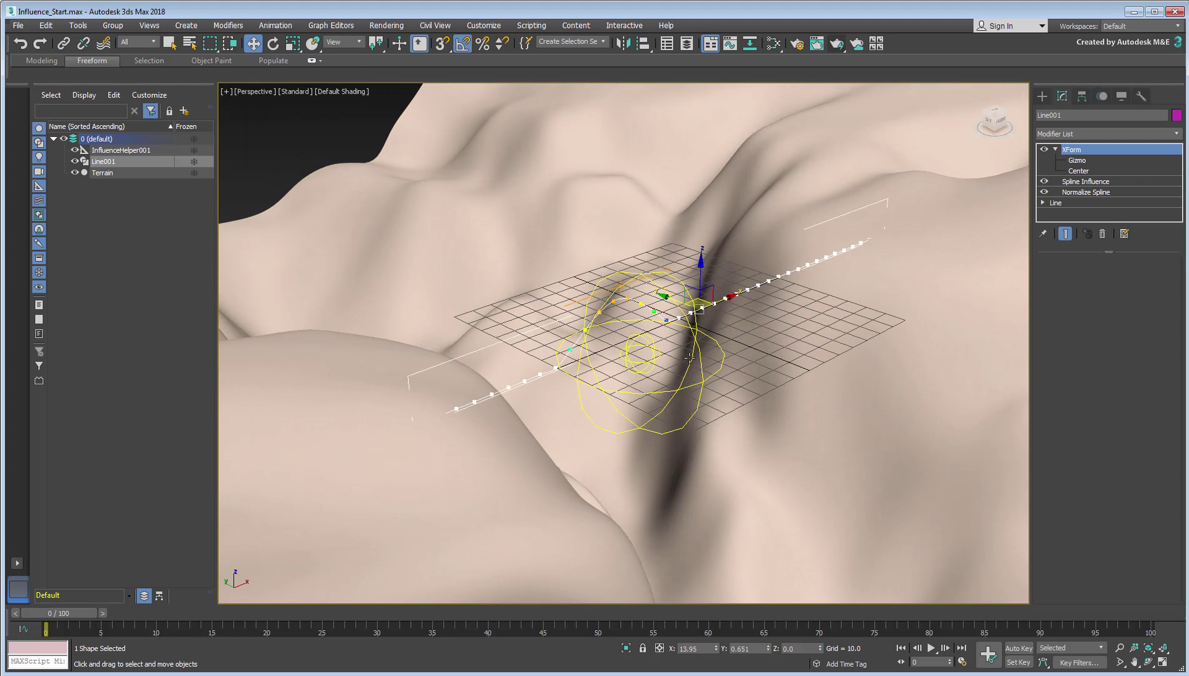
pyautogui.click(756, 350)
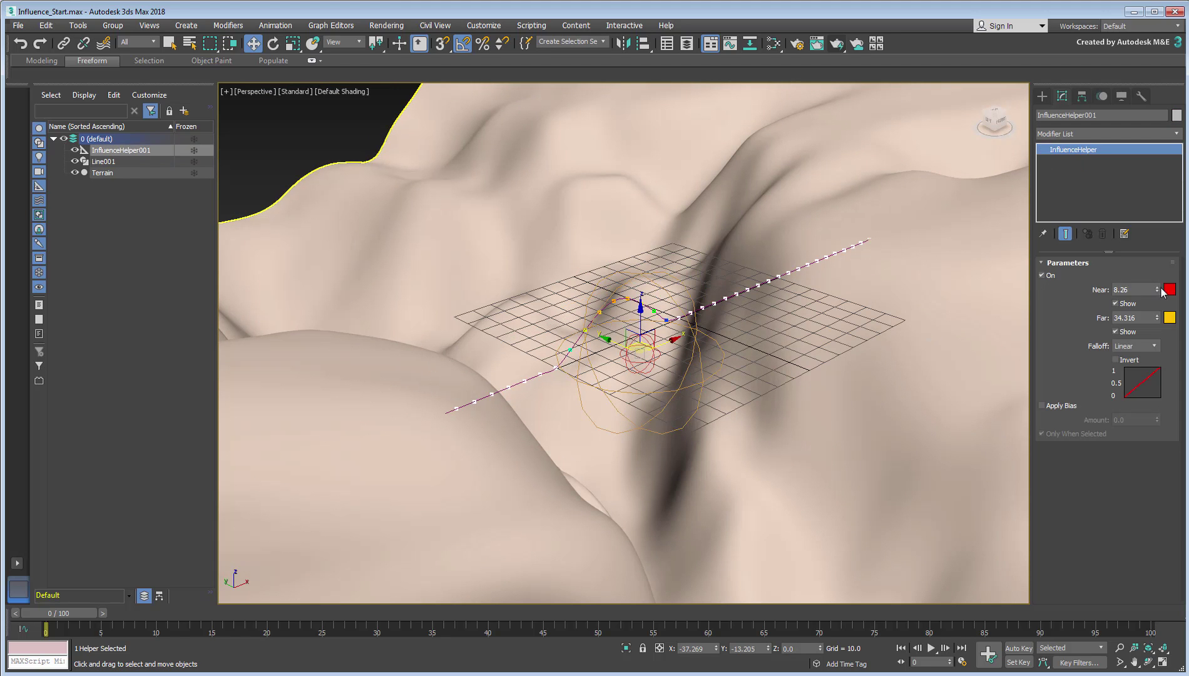
pyautogui.moveTo(1157, 290)
pyautogui.mouseDown()
pyautogui.moveTo(1156, 317)
pyautogui.moveTo(1161, 289)
pyautogui.mouseUp()
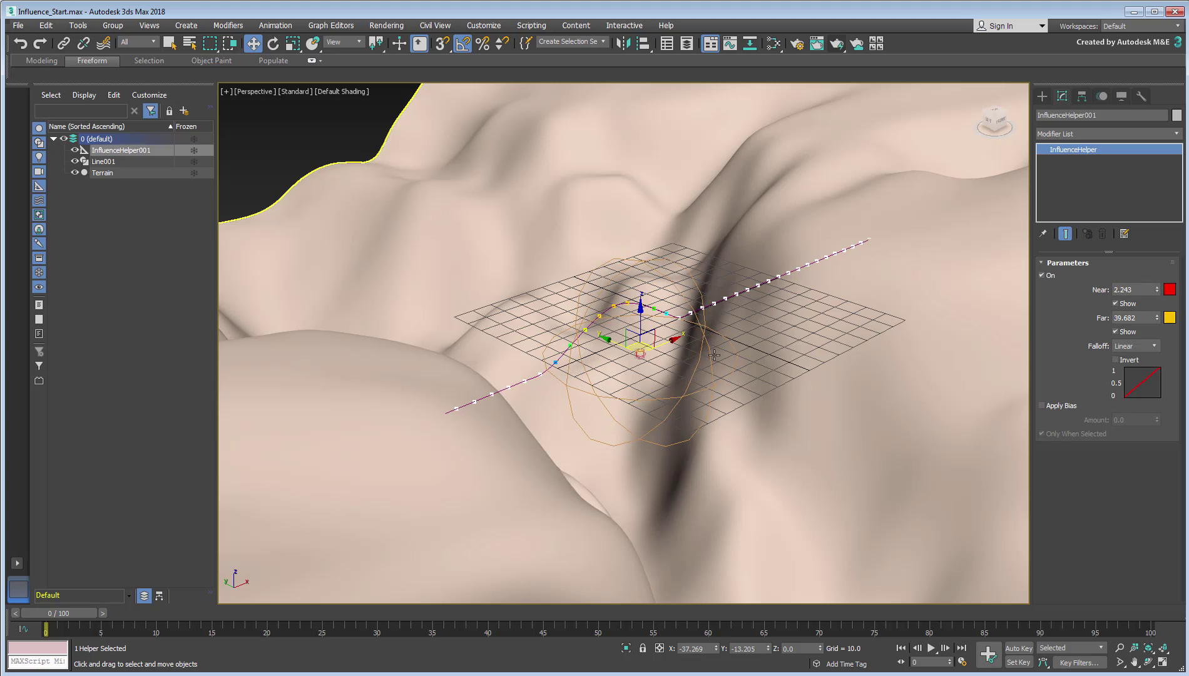
pyautogui.moveTo(644, 347); pyautogui.dragTo(625, 329)
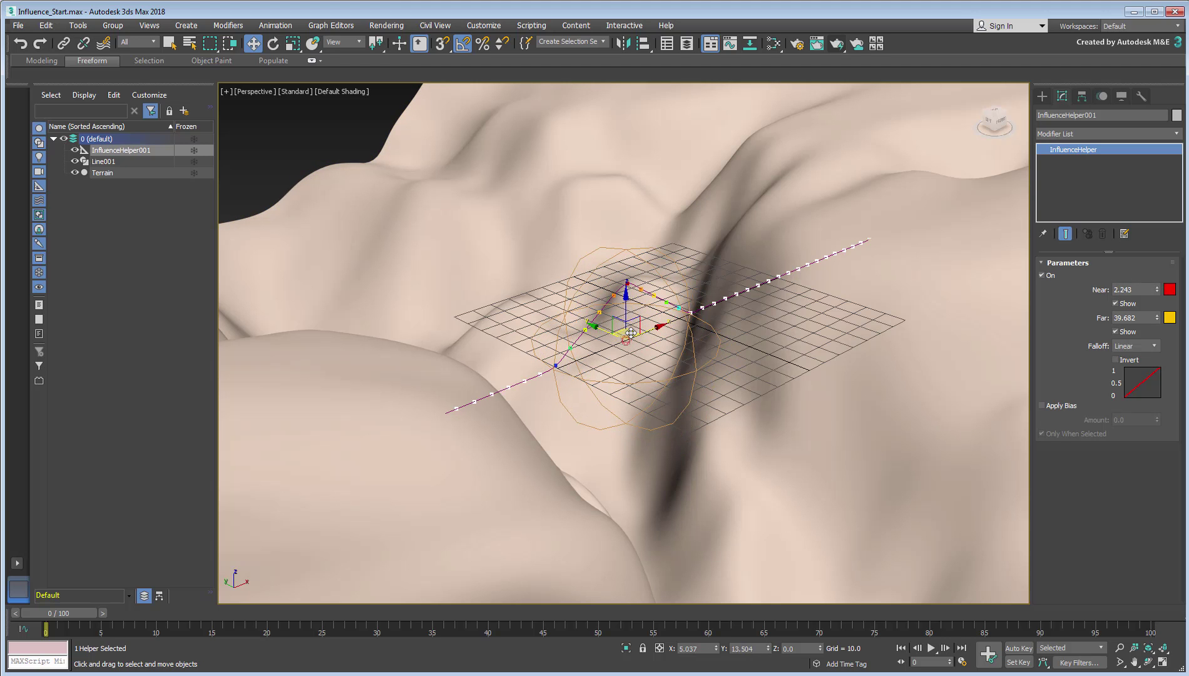
pyautogui.click(1146, 346)
pyautogui.click(1130, 371)
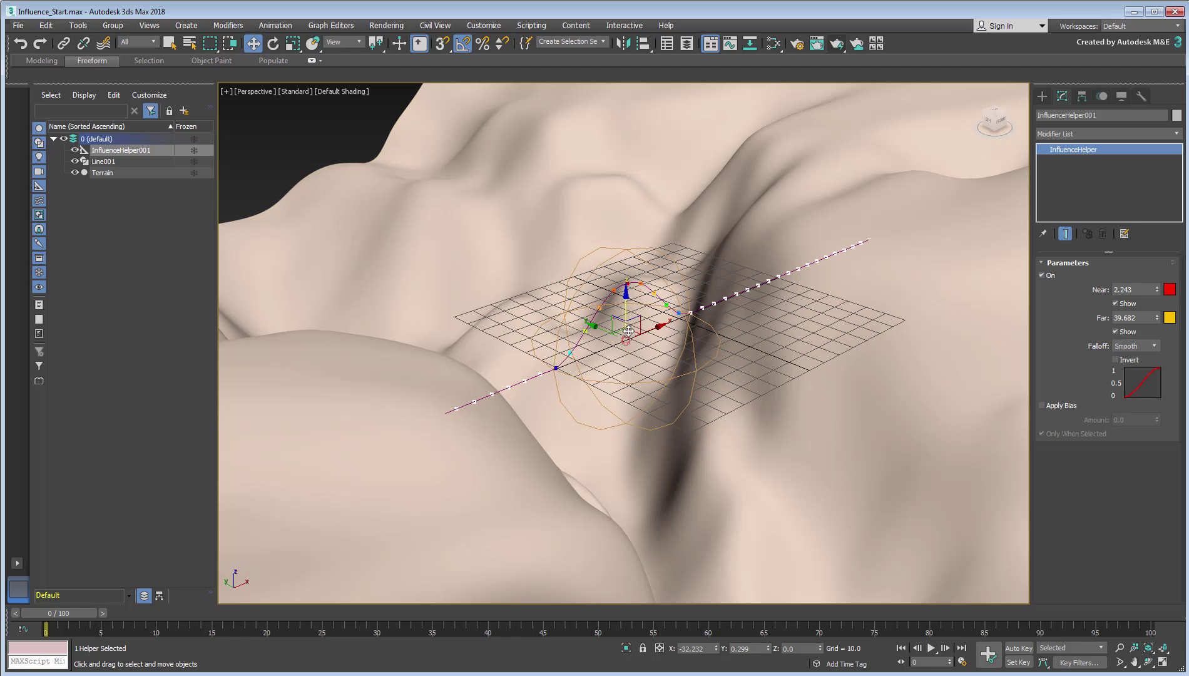
pyautogui.moveTo(634, 326)
pyautogui.mouseDown()
pyautogui.moveTo(679, 326)
pyautogui.moveTo(646, 345)
pyautogui.moveTo(632, 328)
pyautogui.mouseUp()
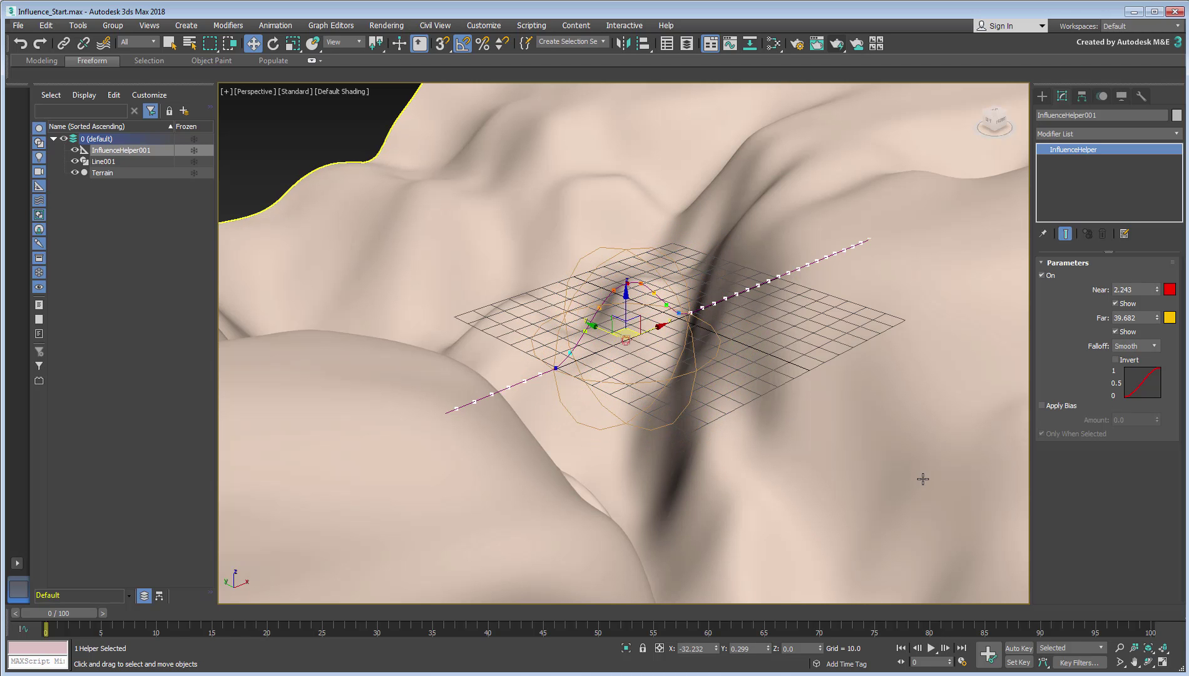
# Step: Sweep Line001 into a Wide Flange rail, length 7 and width 4, then nudge the helper left
pyautogui.click(746, 293)
pyautogui.click(1093, 133)
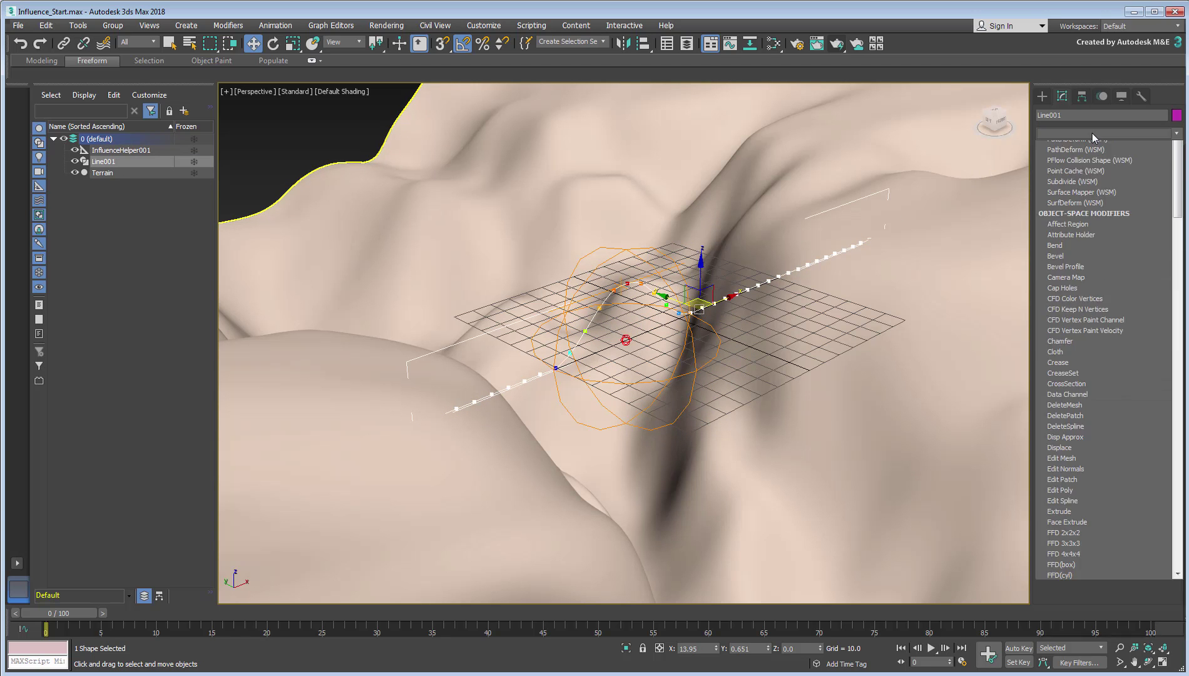
pyautogui.scroll(-3, 1092, 133)
pyautogui.scroll(-10, 1091, 371)
pyautogui.click(1072, 425)
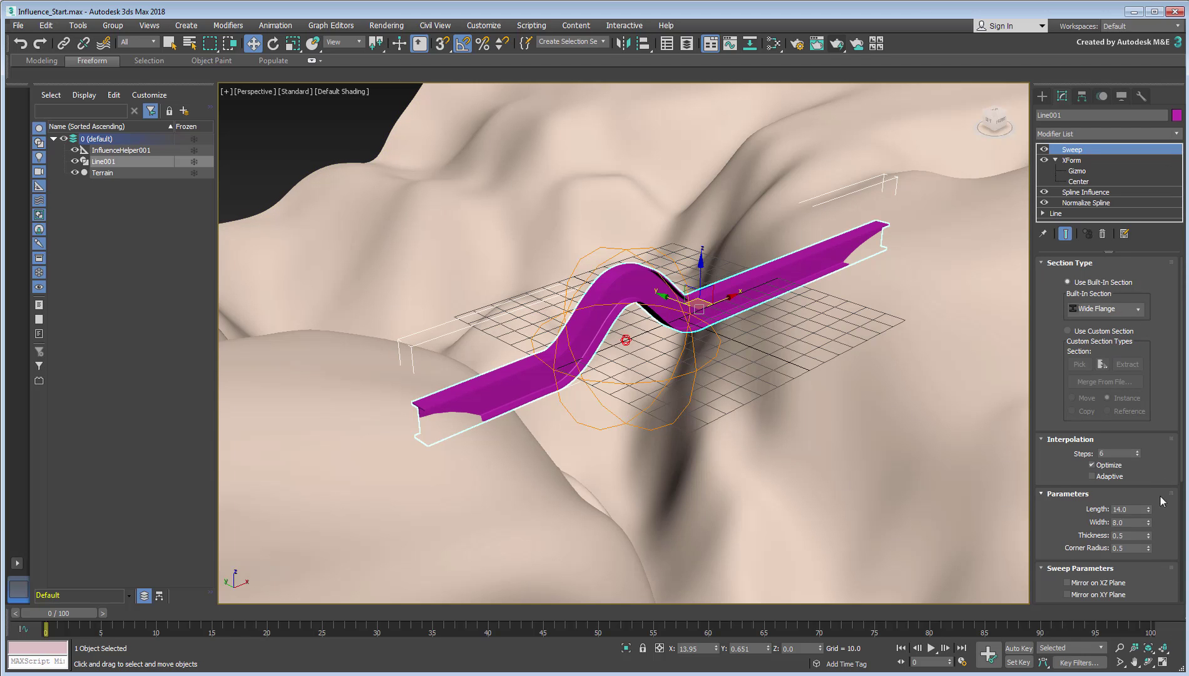
pyautogui.click(1142, 509)
pyautogui.write('7')
pyautogui.press('Tab')
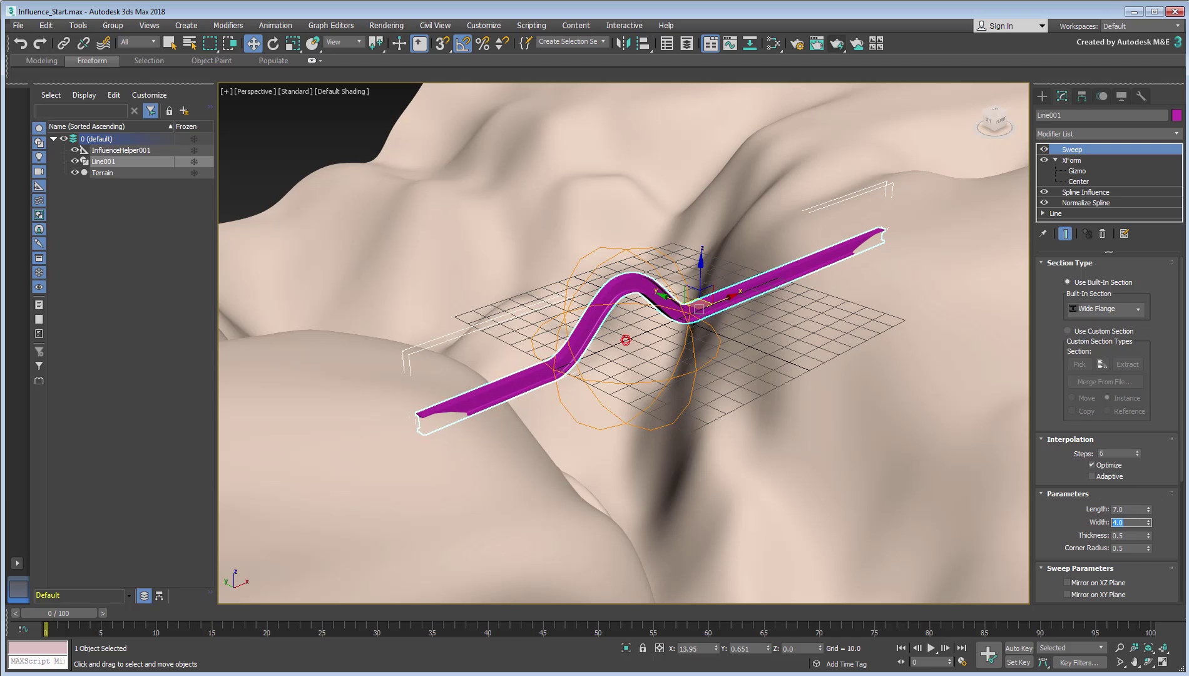
pyautogui.click(625, 340)
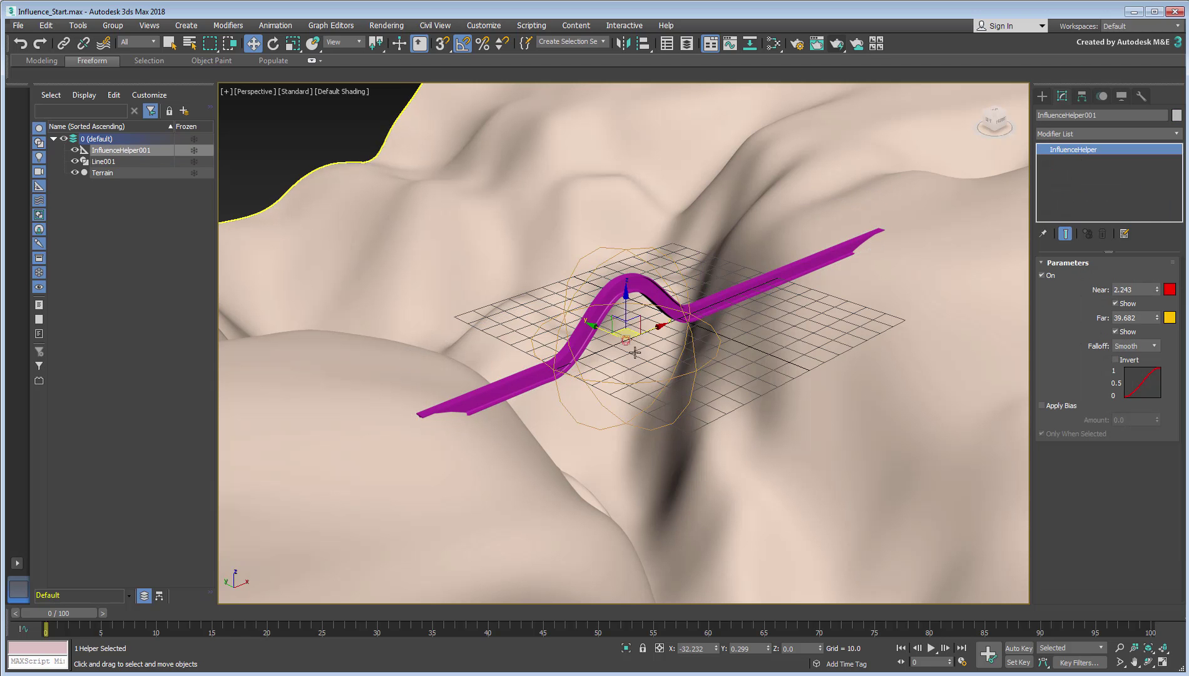
pyautogui.moveTo(625, 340)
pyautogui.mouseDown()
pyautogui.moveTo(500, 383)
pyautogui.moveTo(625, 331)
pyautogui.mouseUp()
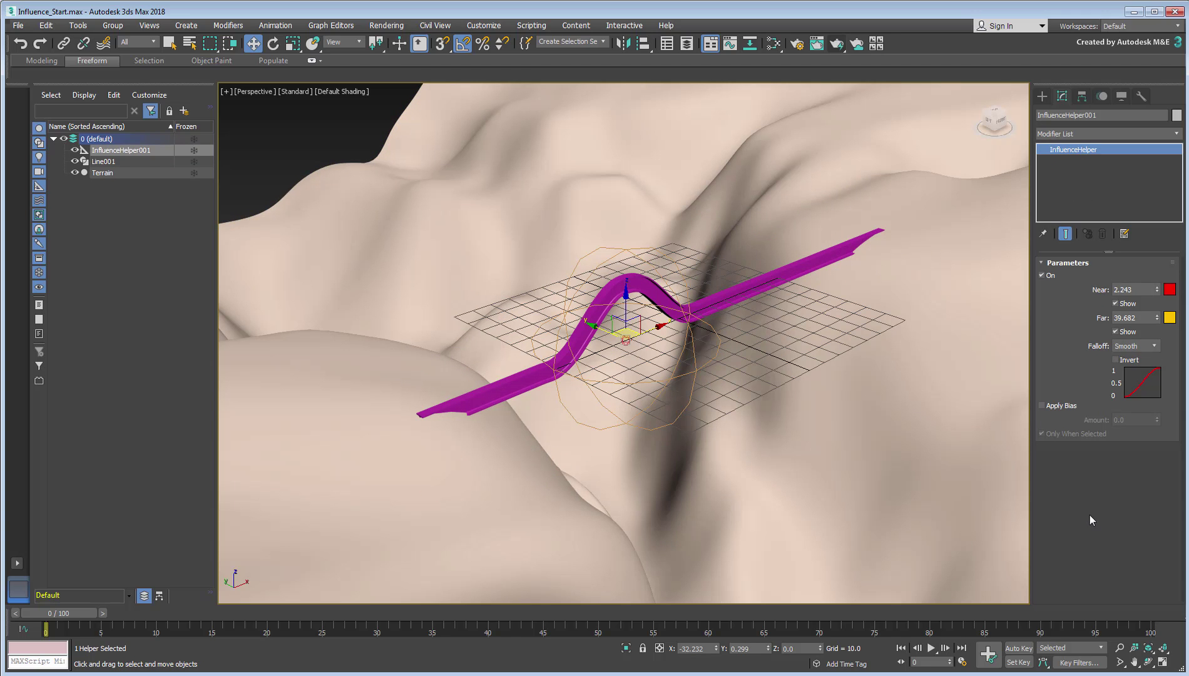
# Step: Assign the dark Ink 'n Paint Material #32 to the swept rail Line001
pyautogui.click(760, 295)
pyautogui.click(772, 45)
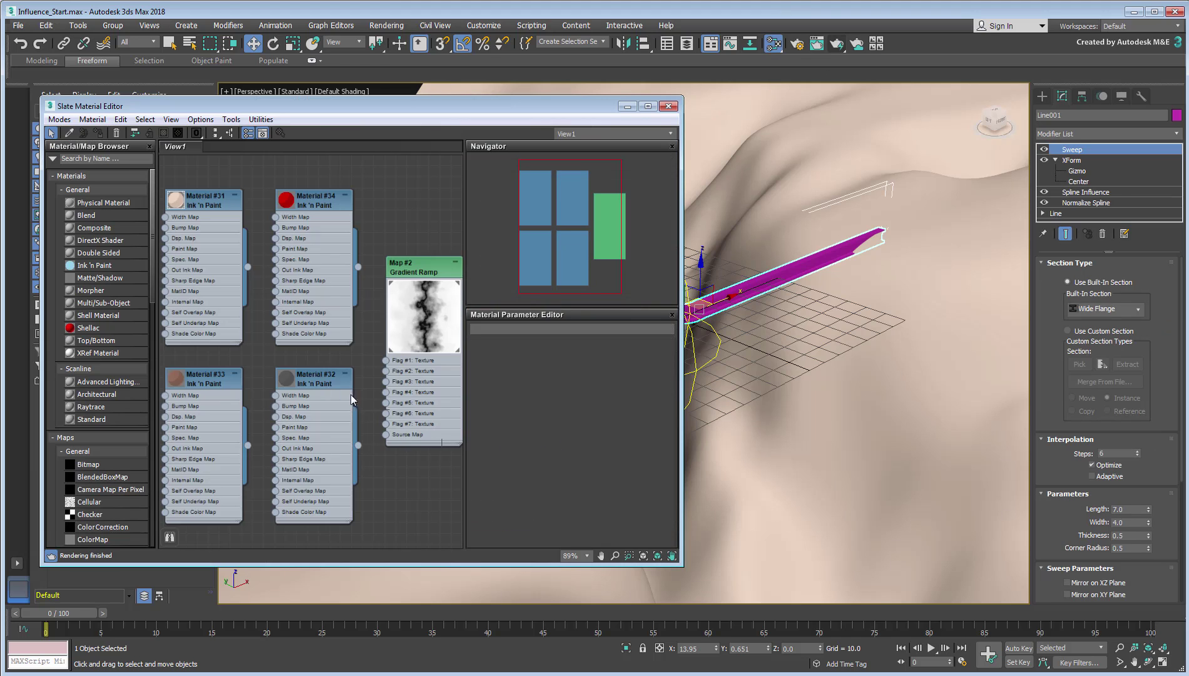
pyautogui.click(317, 384)
pyautogui.rightClick(300, 382)
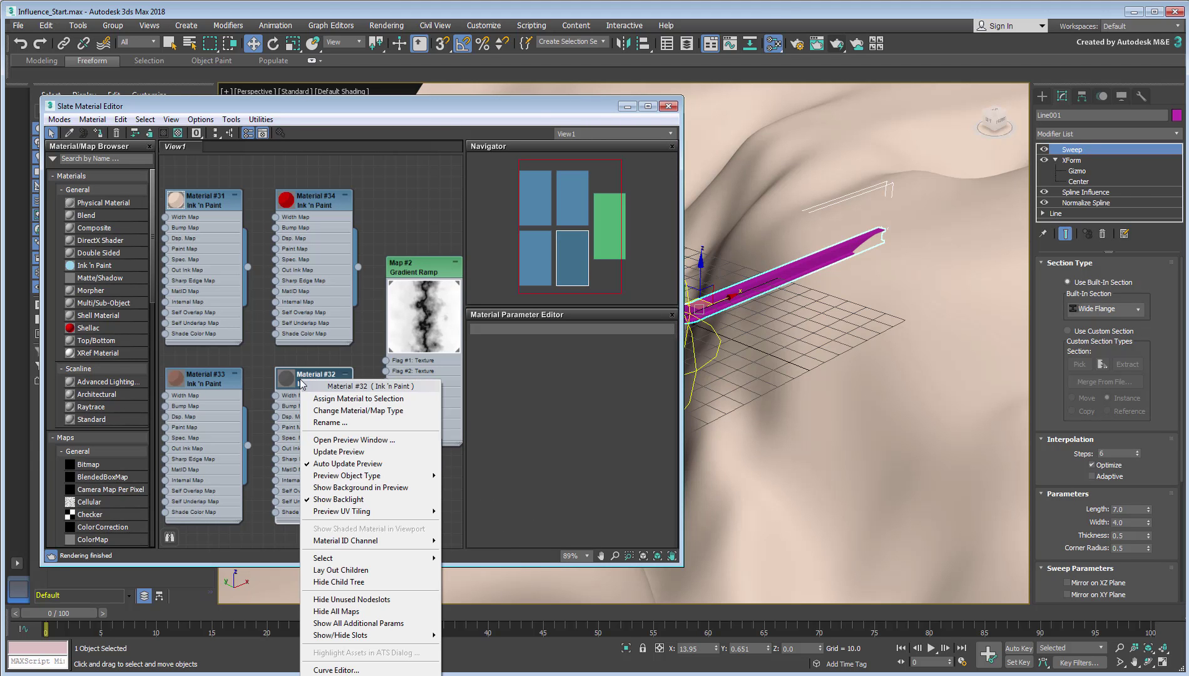
pyautogui.click(327, 399)
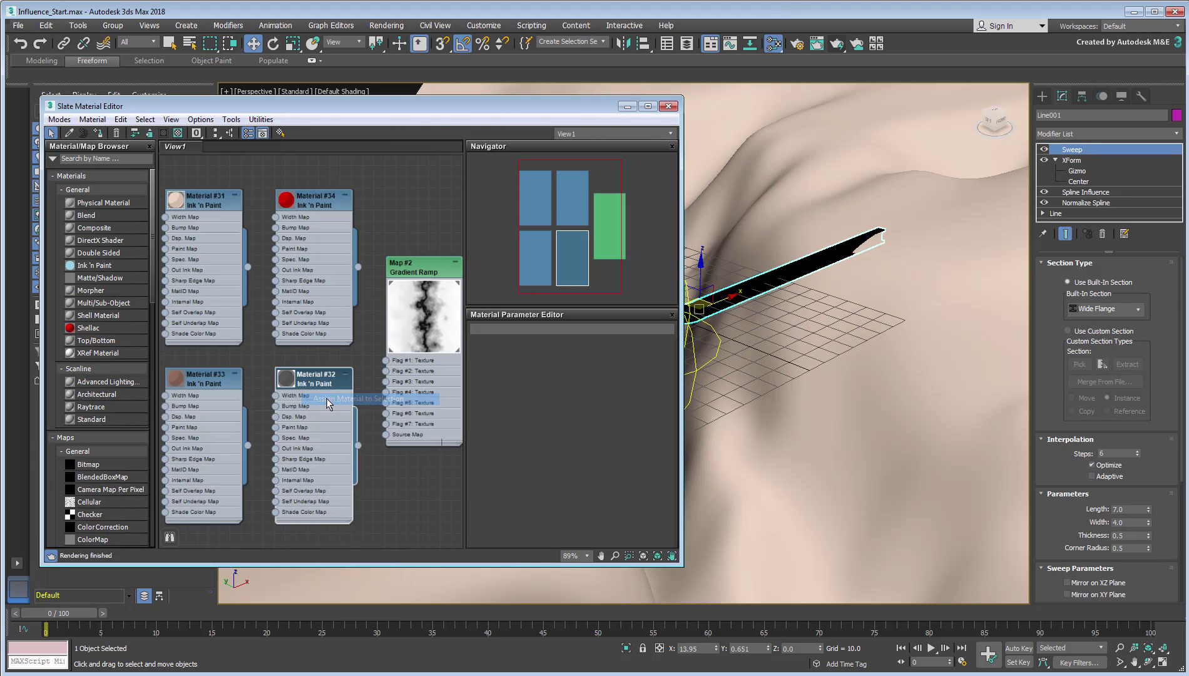
pyautogui.click(668, 107)
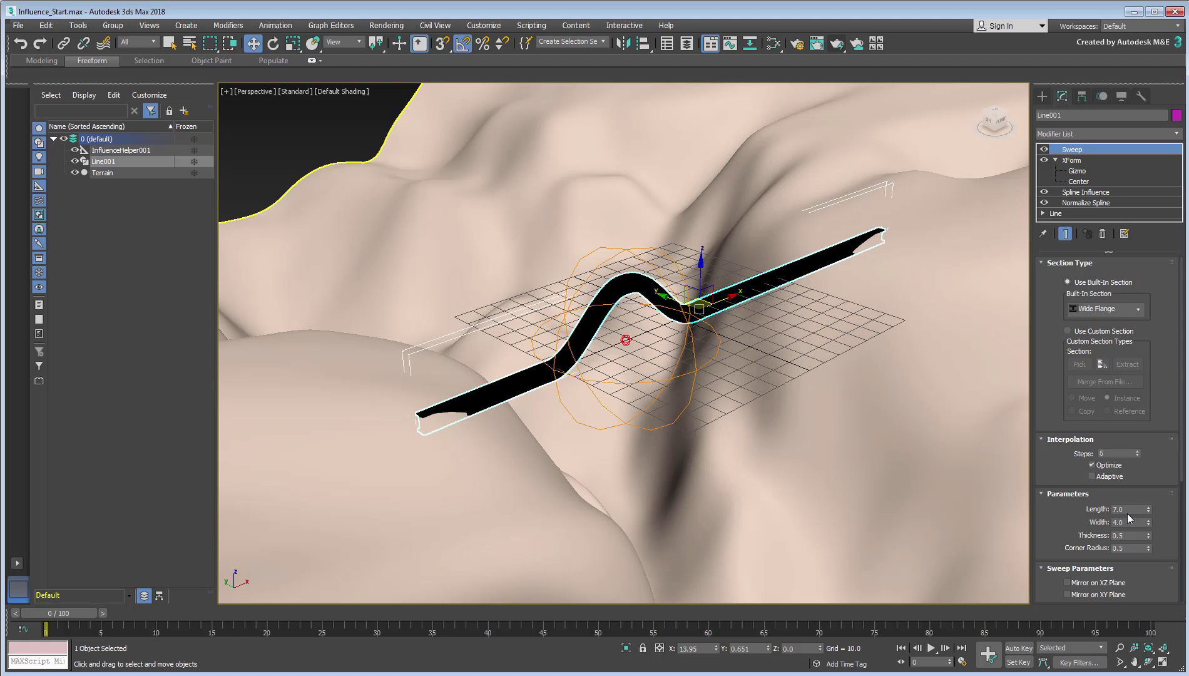
# Step: Clone the swept rail sideways as an independent copy, Line002
pyautogui.keyDown('alt'); pyautogui.moveTo(644, 370); pyautogui.dragTo(664, 362, button='middle'); pyautogui.keyUp('alt')
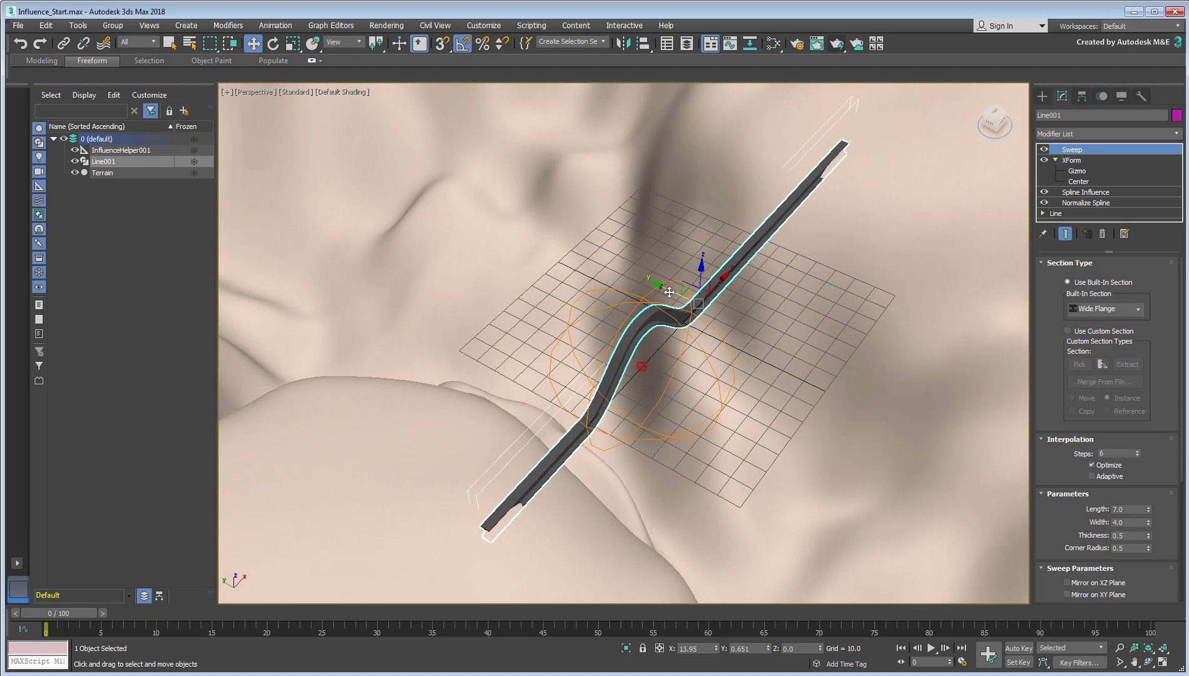
pyautogui.moveTo(663, 362)
pyautogui.keyDown('shift'); pyautogui.mouseDown()
pyautogui.moveTo(619, 271)
pyautogui.moveTo(635, 272)
pyautogui.mouseUp(); pyautogui.keyUp('shift')
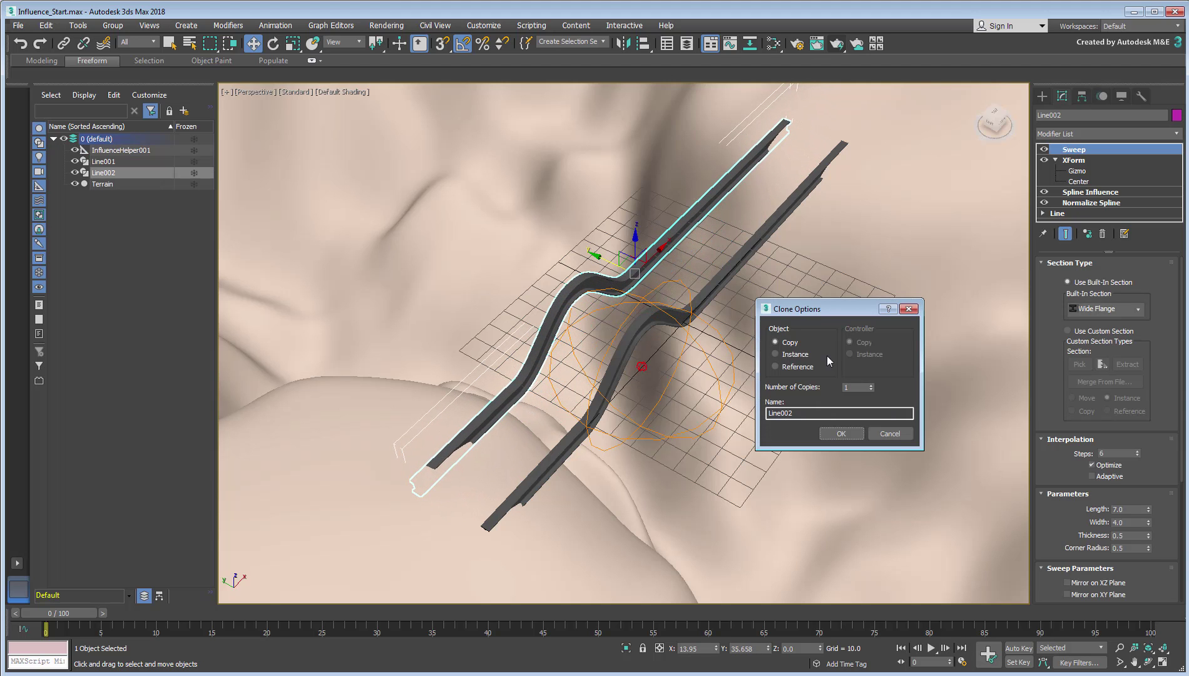
pyautogui.click(840, 434)
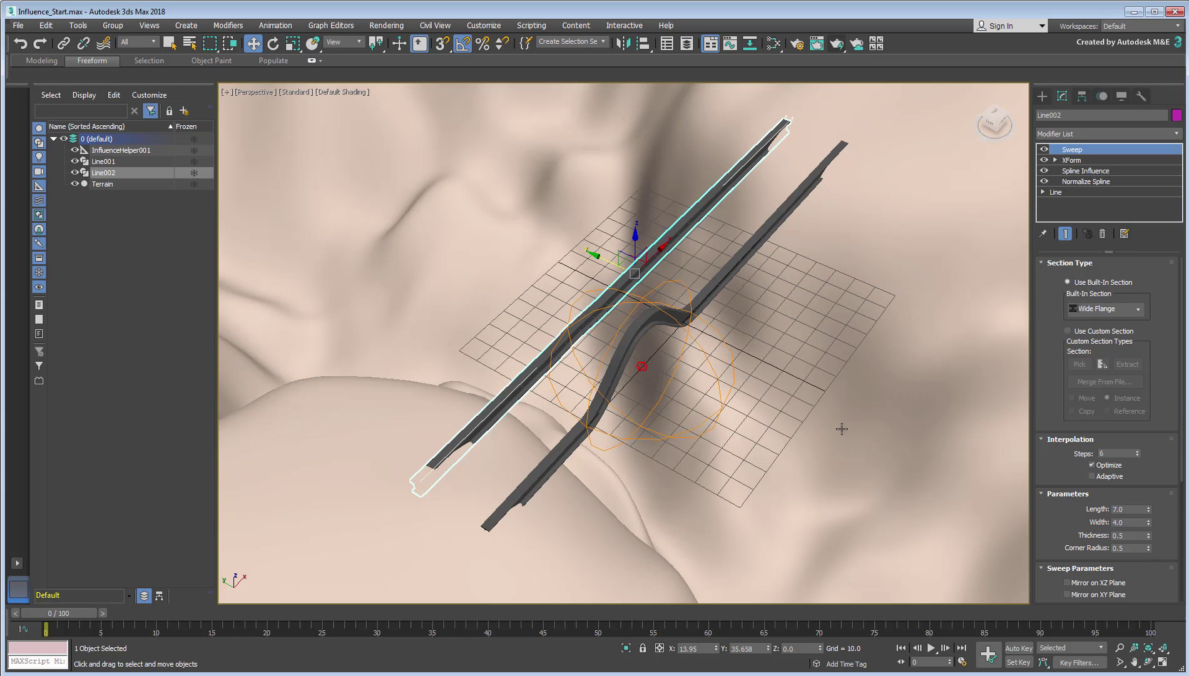
# Step: Move InfluenceHelper001 left so the rails bend around it
pyautogui.keyDown('alt'); pyautogui.moveTo(783, 370); pyautogui.dragTo(710, 361, button='middle'); pyautogui.keyUp('alt')
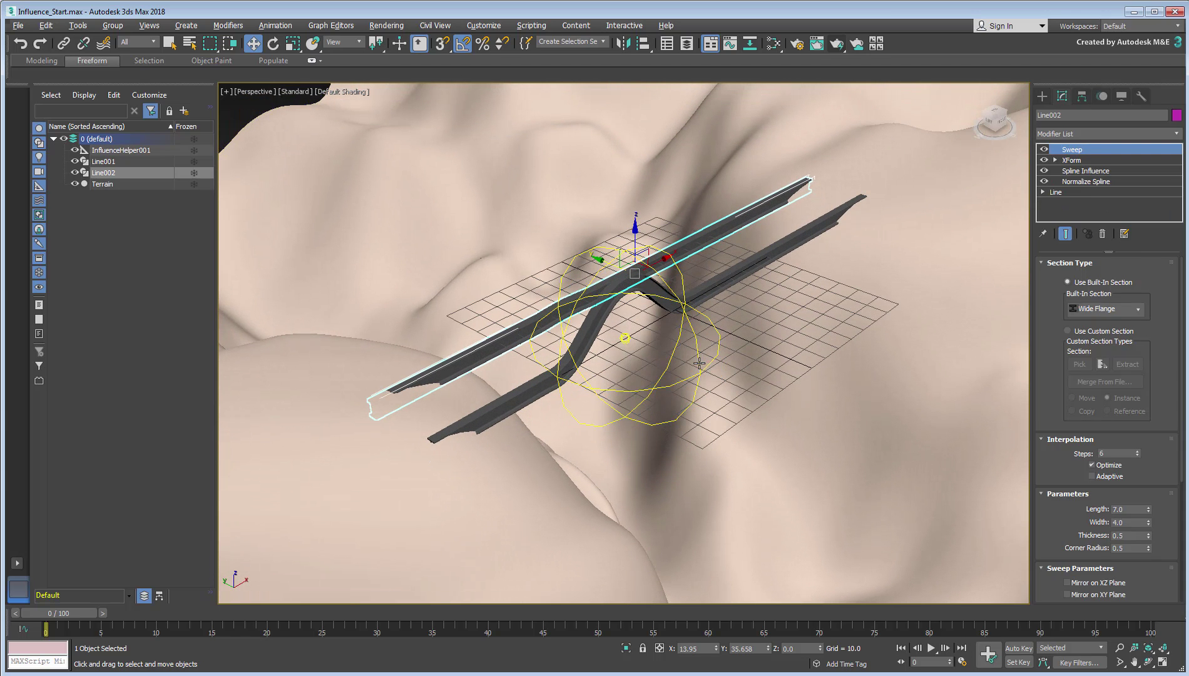
pyautogui.click(698, 362)
pyautogui.moveTo(631, 325)
pyautogui.mouseDown()
pyautogui.moveTo(522, 309)
pyautogui.moveTo(679, 299)
pyautogui.mouseUp()
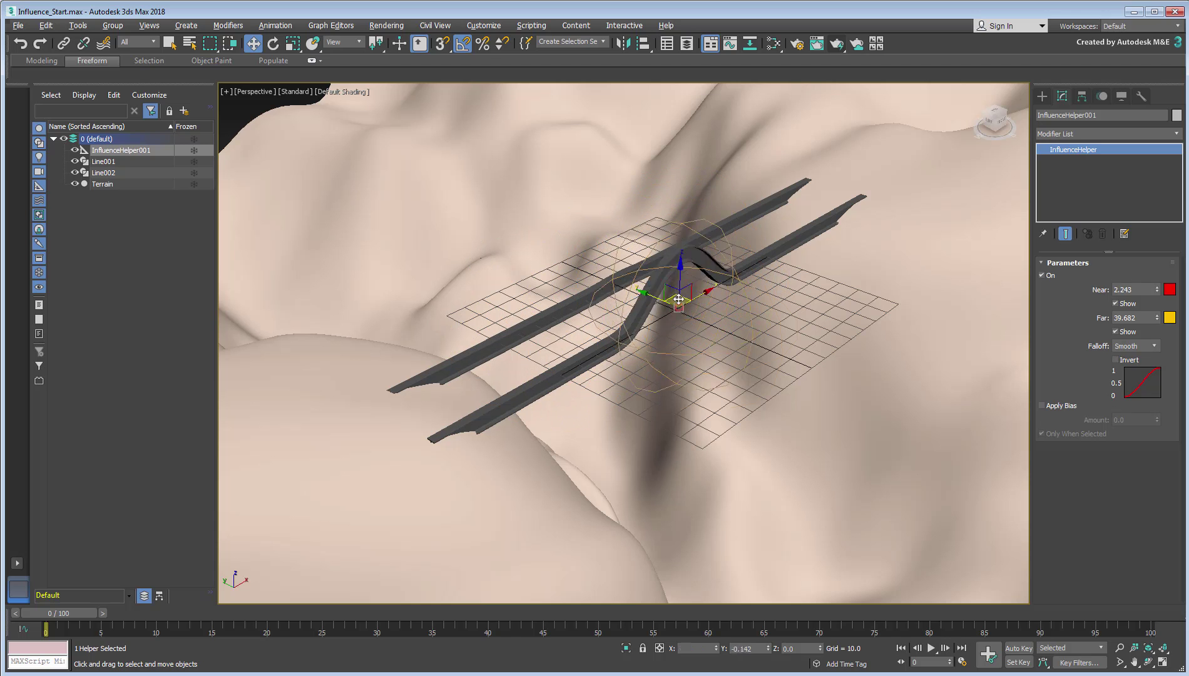
pyautogui.keyDown('alt'); pyautogui.moveTo(808, 434); pyautogui.dragTo(752, 429, button='middle'); pyautogui.keyUp('alt')
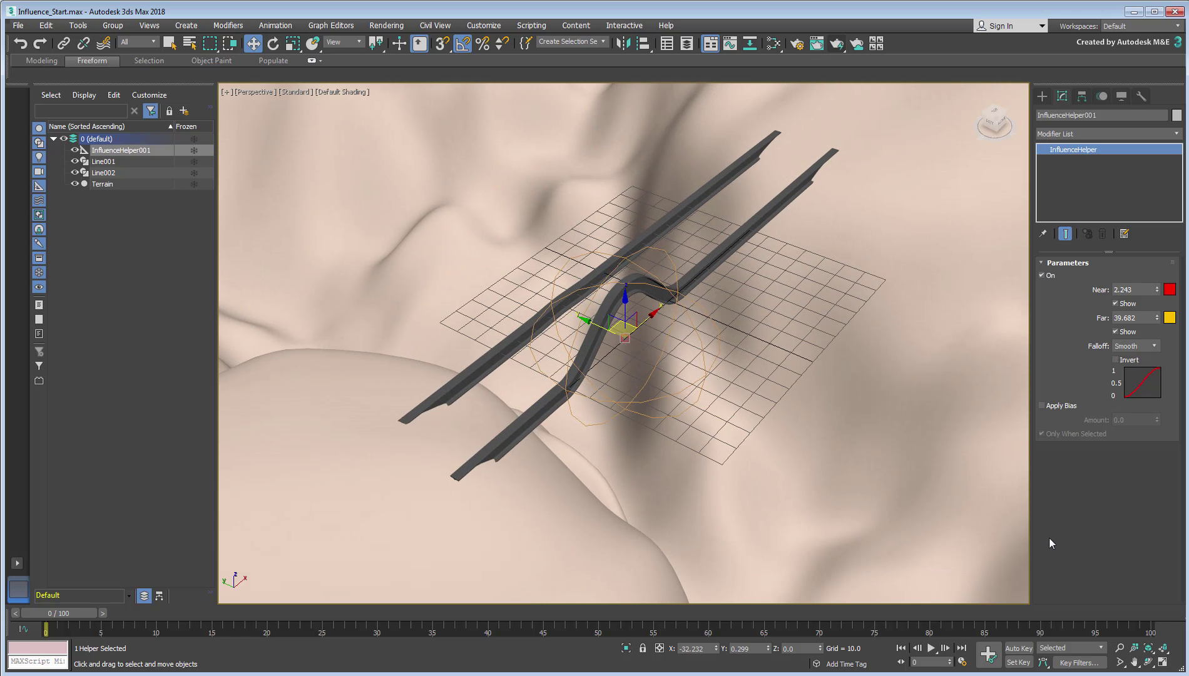
# Step: Draw Rectangle001 across both rails with a width of 10
pyautogui.hotkey('alt', 'w')
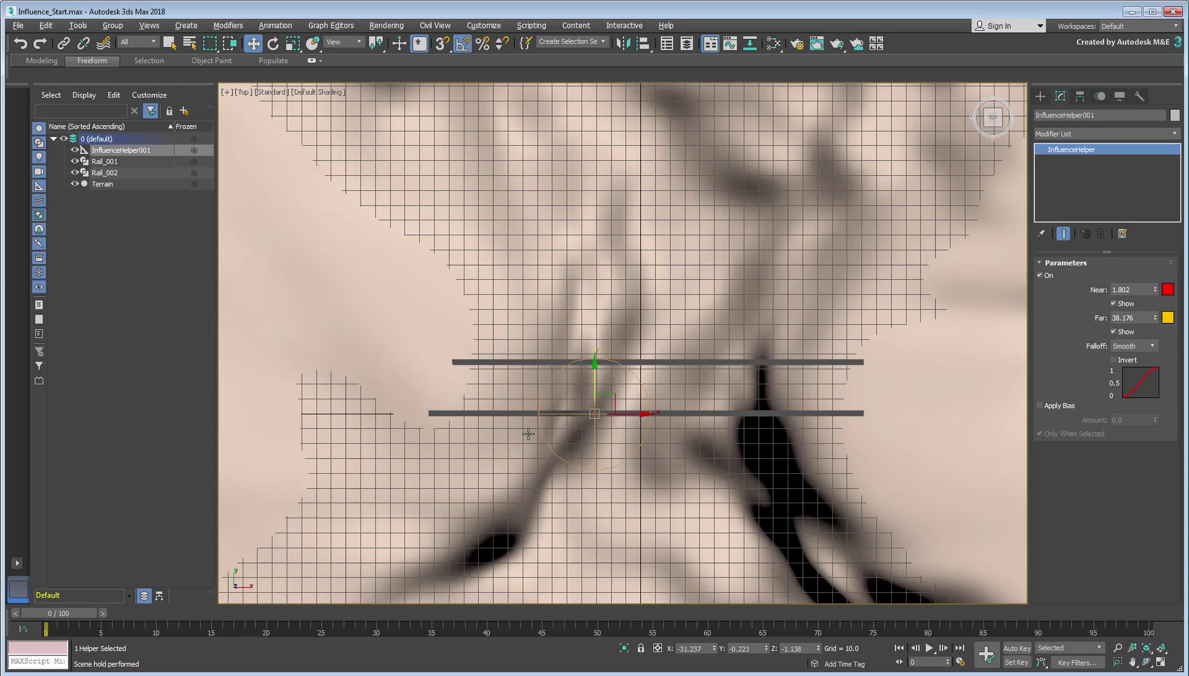
pyautogui.scroll(5, 512, 408)
pyautogui.scroll(1, 551, 455)
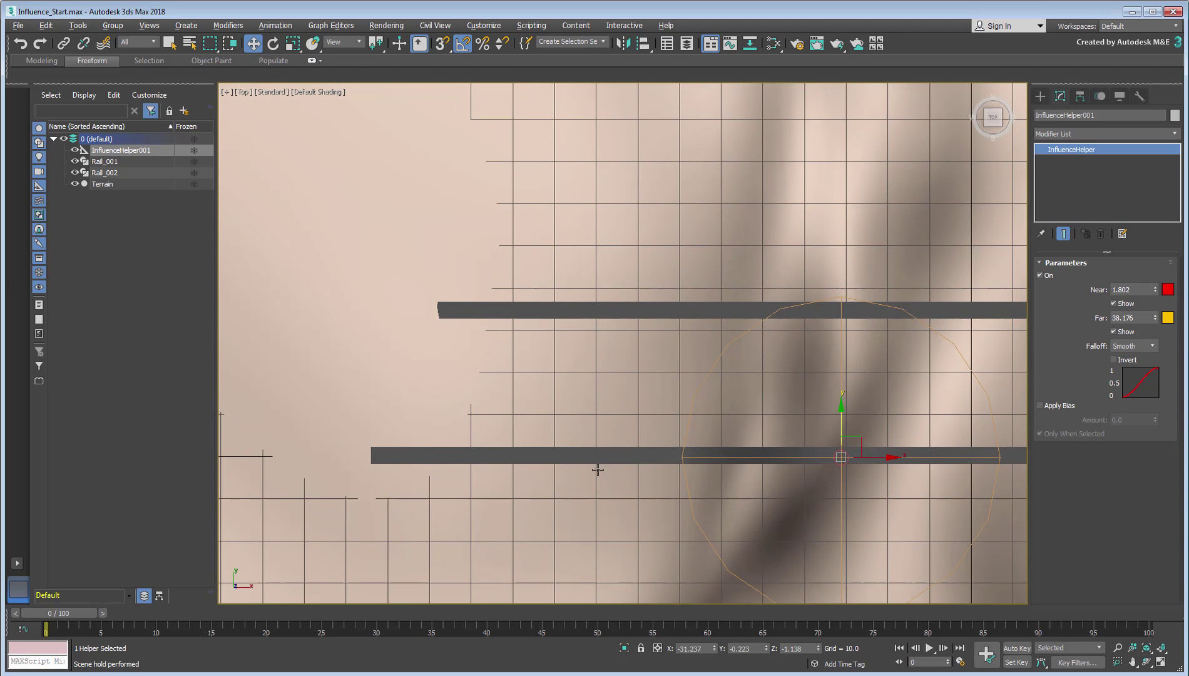
pyautogui.click(1040, 96)
pyautogui.click(1057, 115)
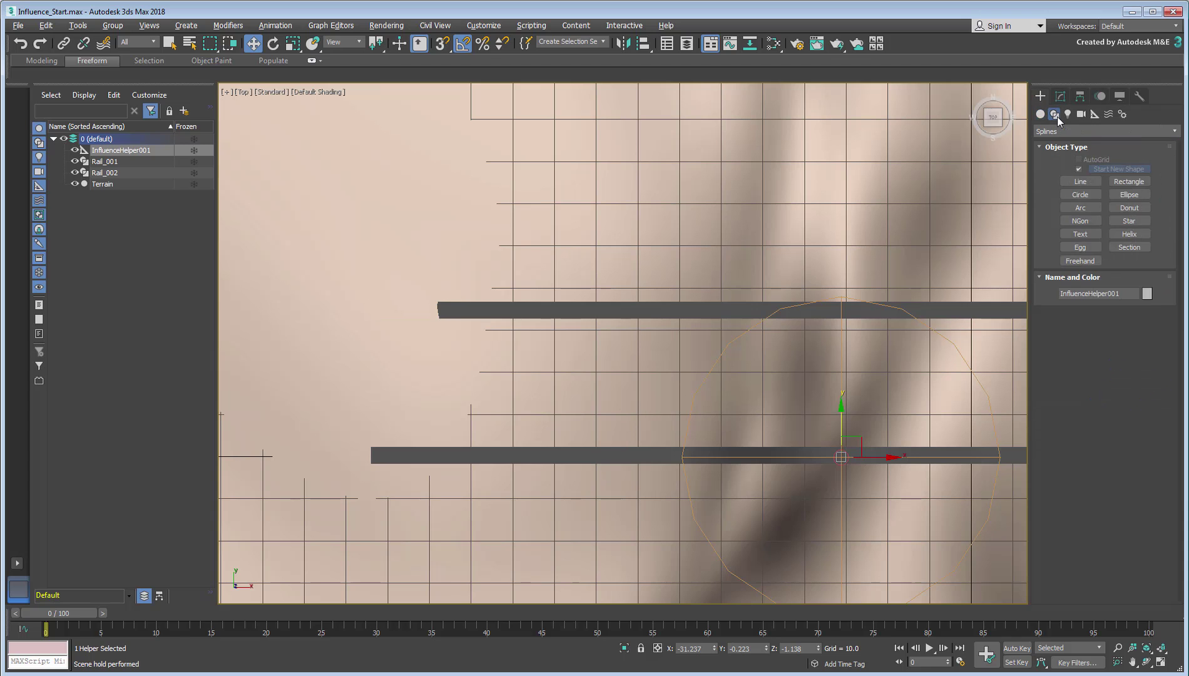
pyautogui.click(1129, 180)
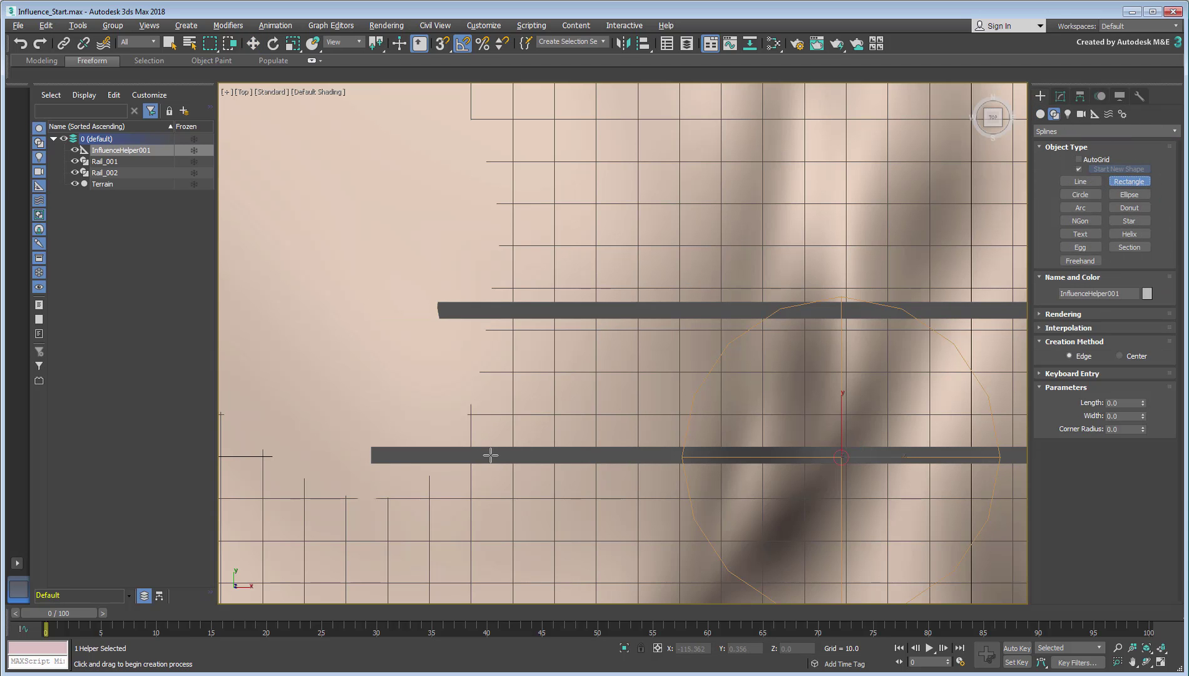
pyautogui.moveTo(500, 446); pyautogui.dragTo(546, 313)
pyautogui.press('F3')
pyautogui.press('F3')
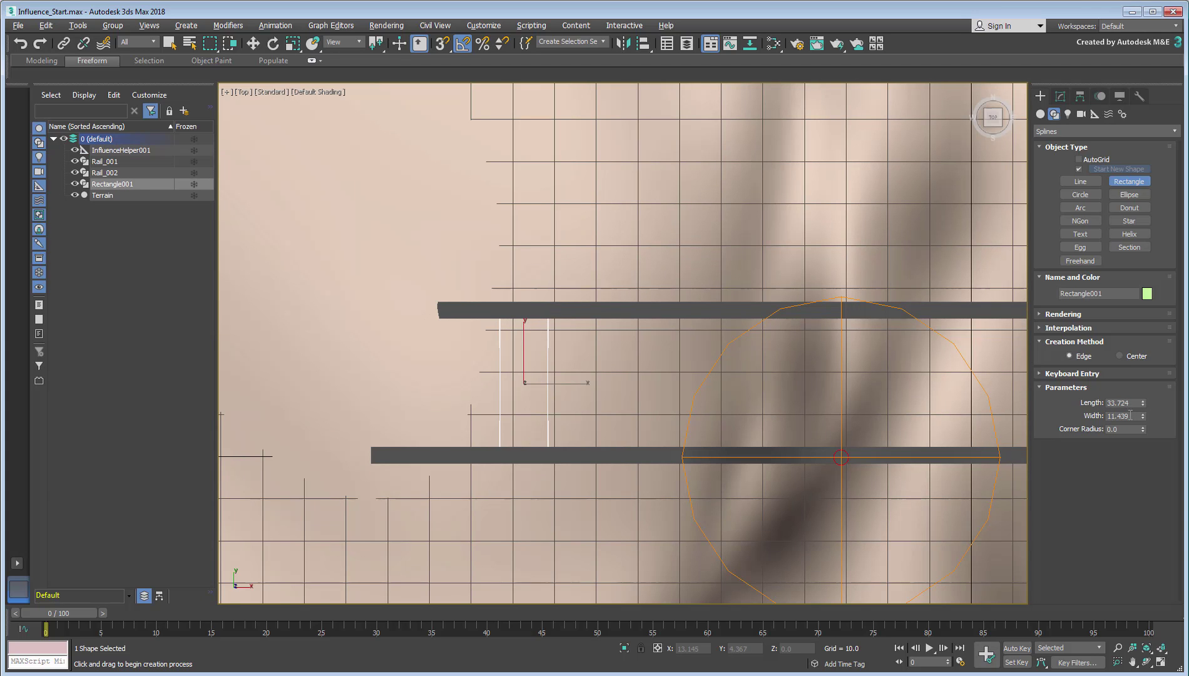
pyautogui.moveTo(1130, 415); pyautogui.dragTo(1068, 418)
pyautogui.write('10')
pyautogui.press('Return')
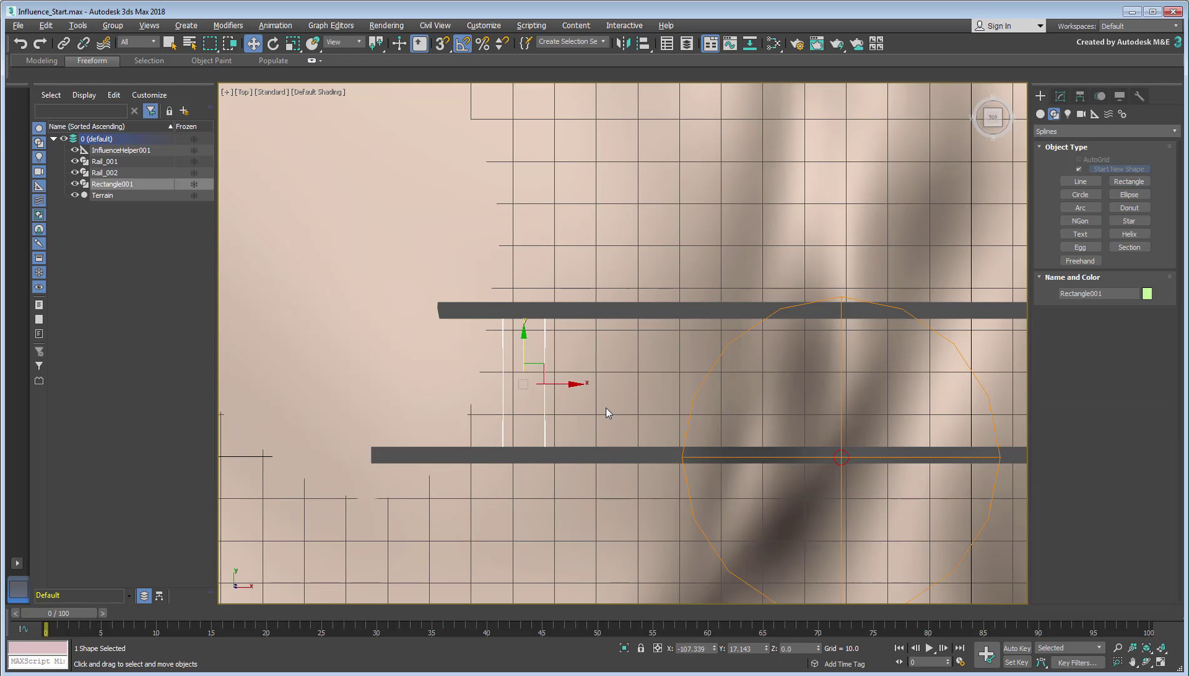
pyautogui.press('w')
# Step: Convert Rectangle001 to an Editable Spline and switch to wireframe display
pyautogui.rightClick(558, 401)
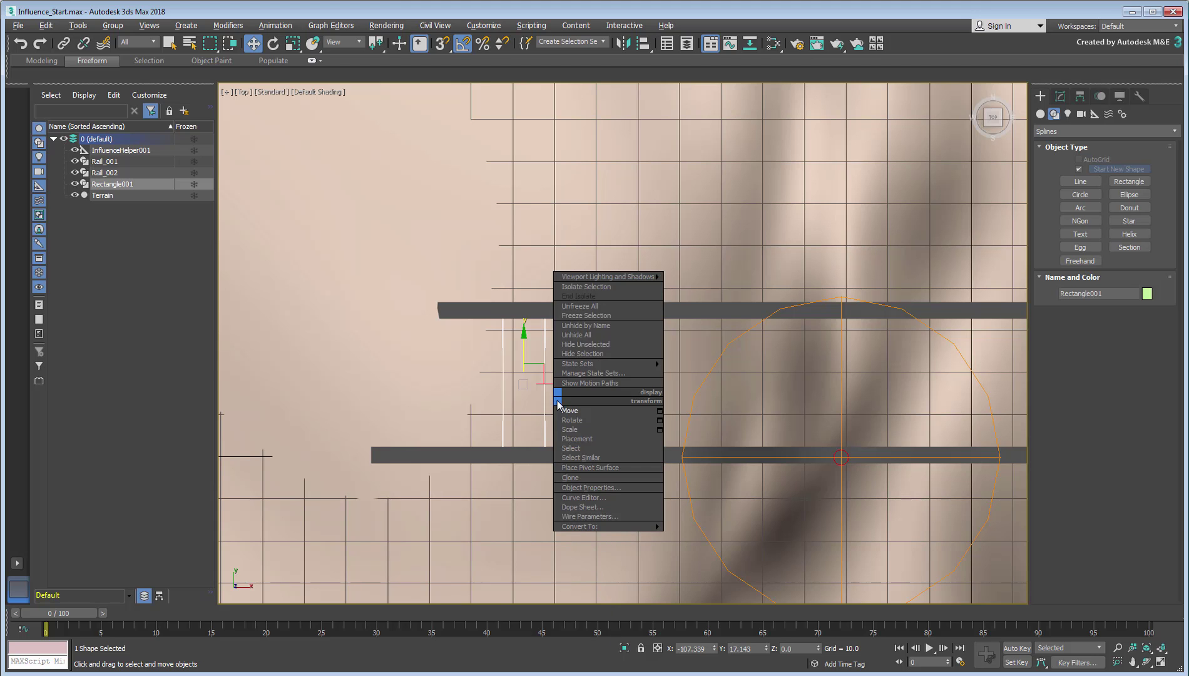
pyautogui.moveTo(608, 527)
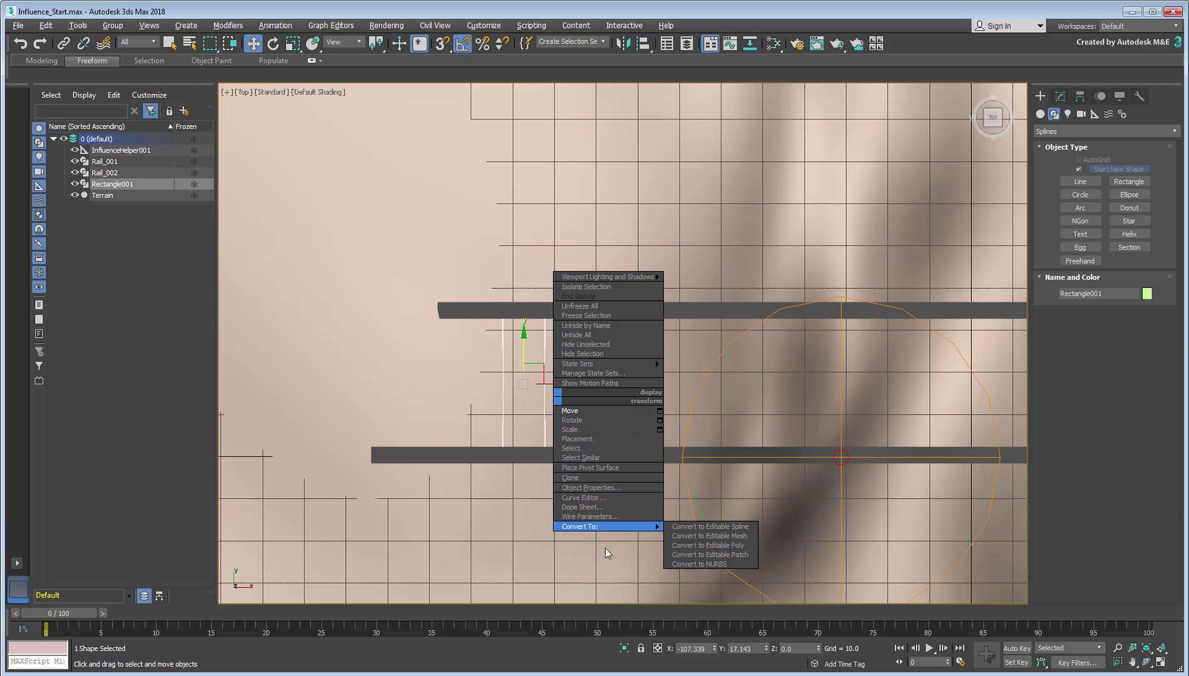
pyautogui.click(726, 528)
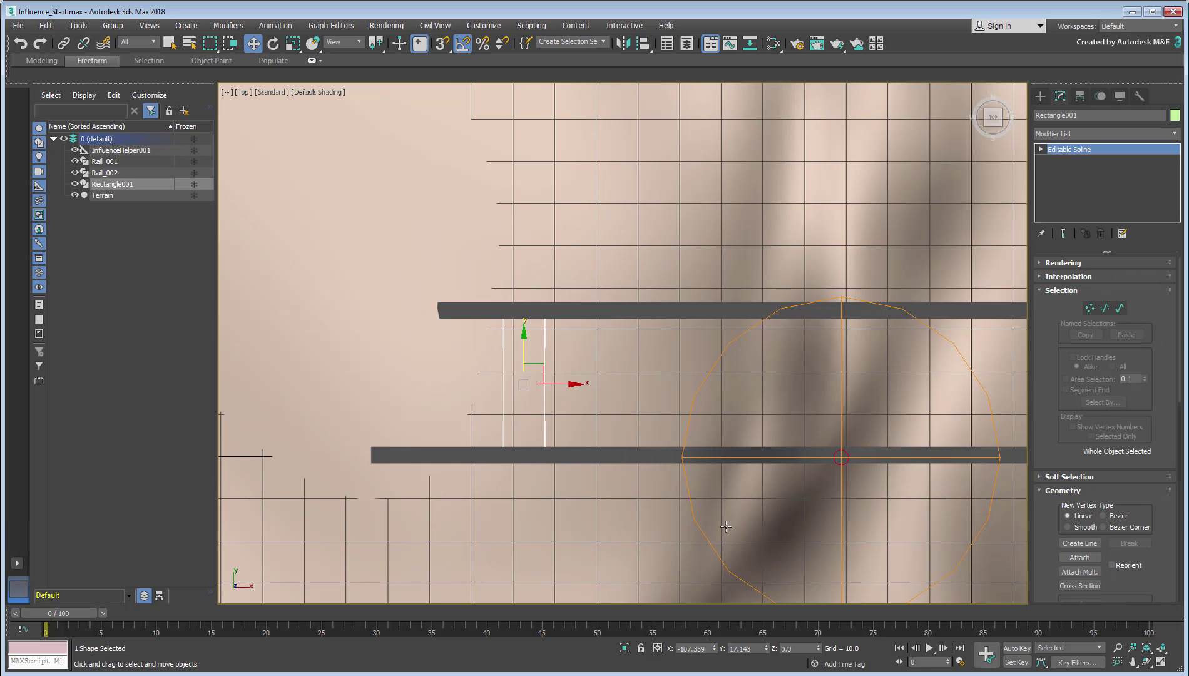
pyautogui.press('F3')
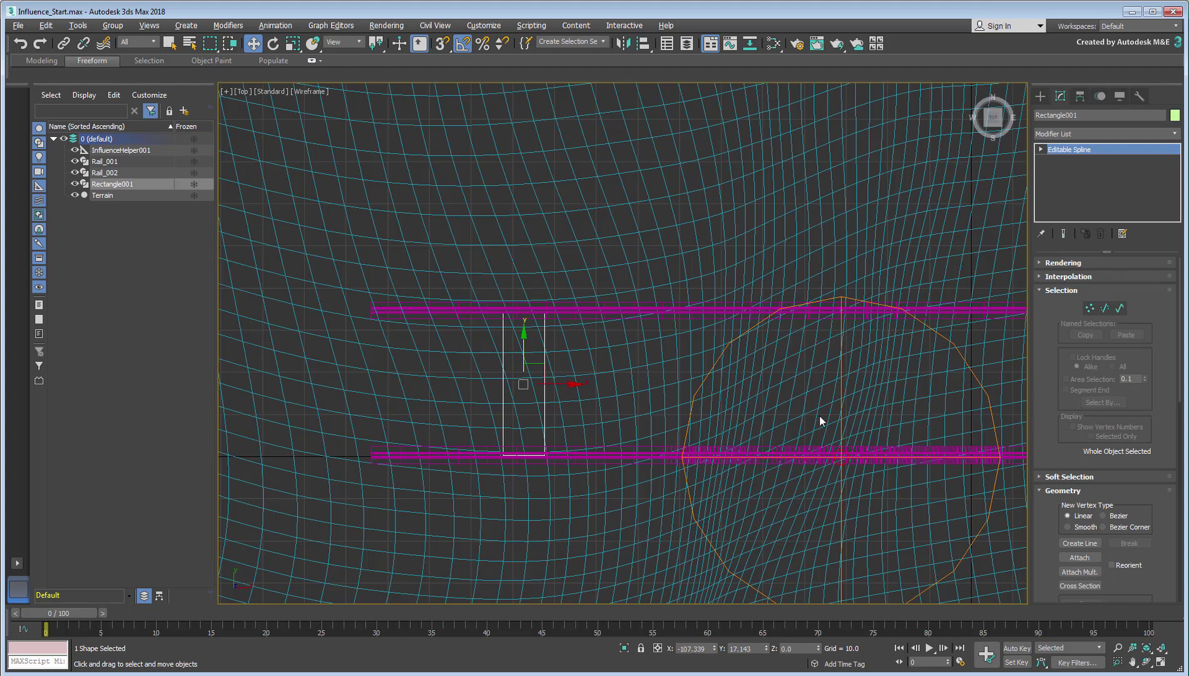
# Step: Make all four rectangle vertices Corner type, then return to object level
pyautogui.click(1080, 308)
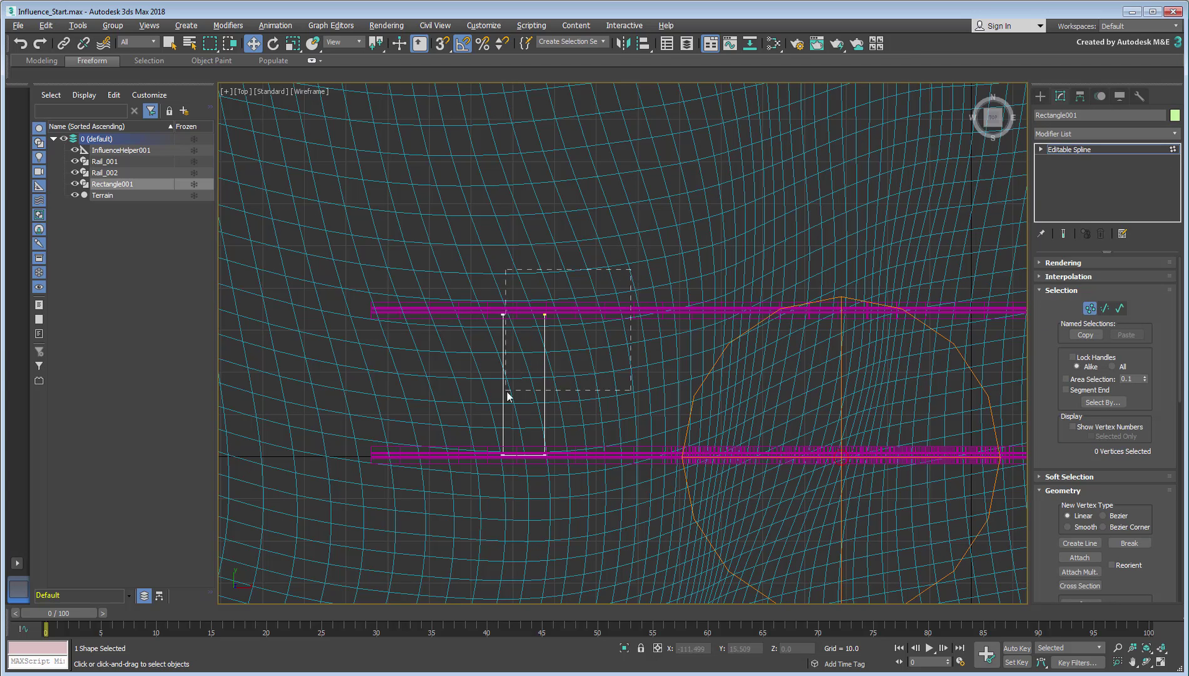
pyautogui.hotkey('ctrl', 'a')
pyautogui.scroll(2, 516, 412)
pyautogui.moveTo(512, 411); pyautogui.dragTo(560, 453, button='middle')
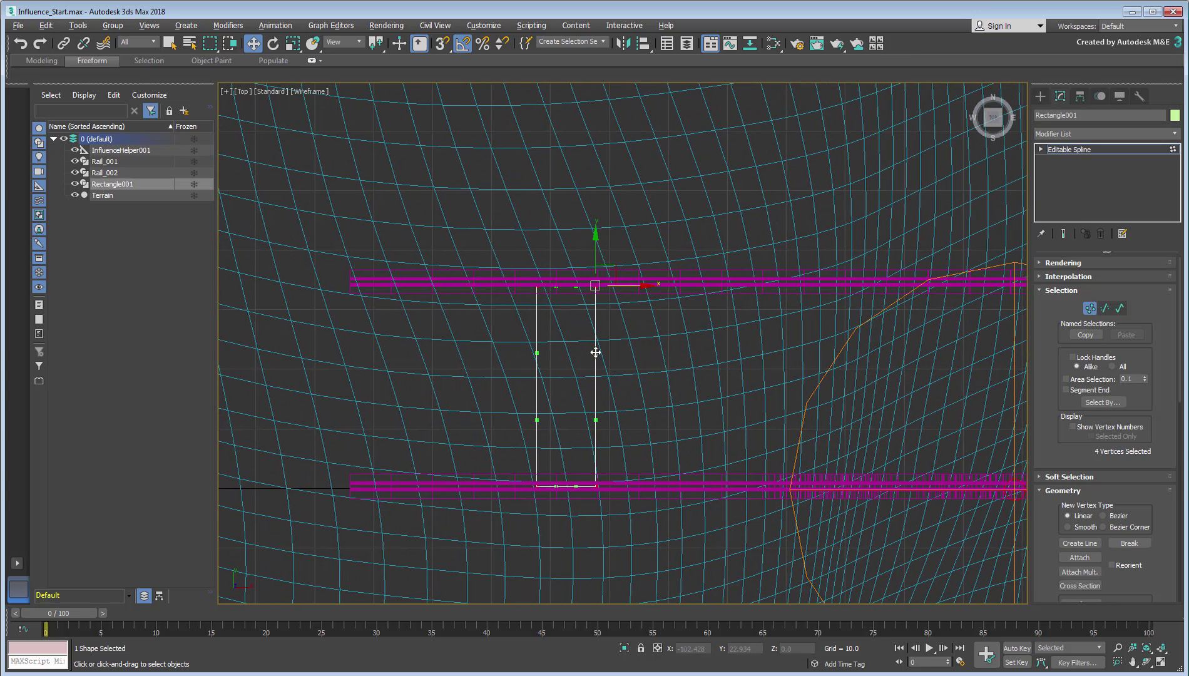
pyautogui.moveTo(596, 354); pyautogui.dragTo(637, 344)
pyautogui.rightClick(618, 344)
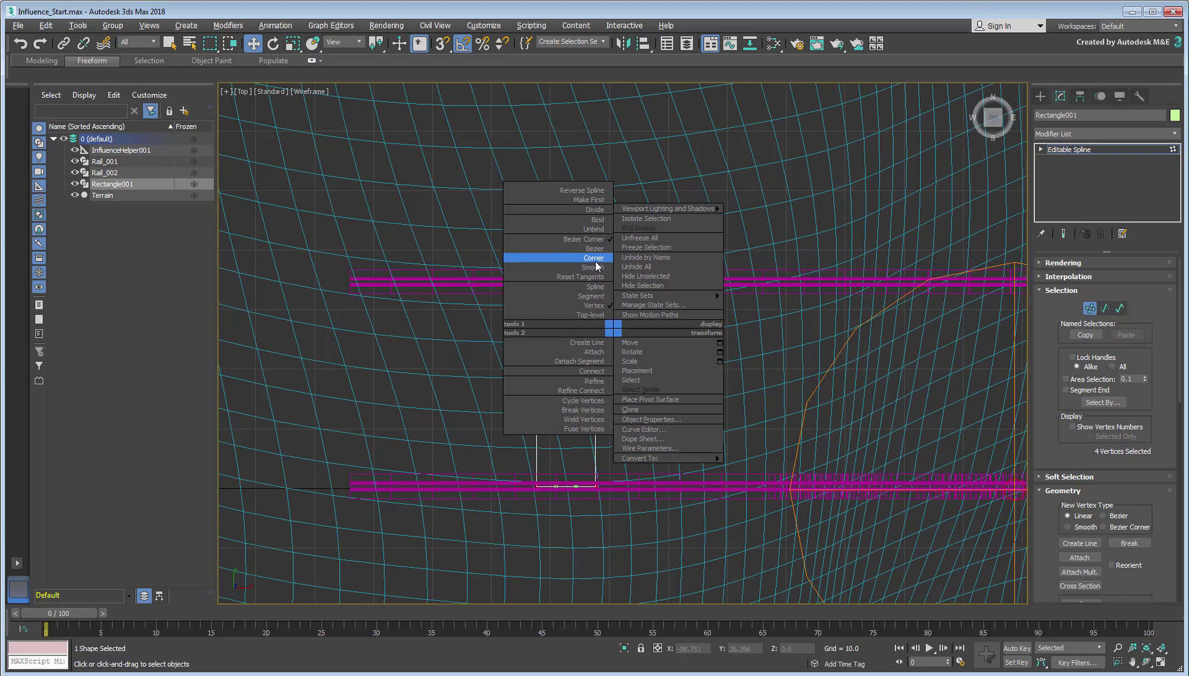
pyautogui.click(594, 258)
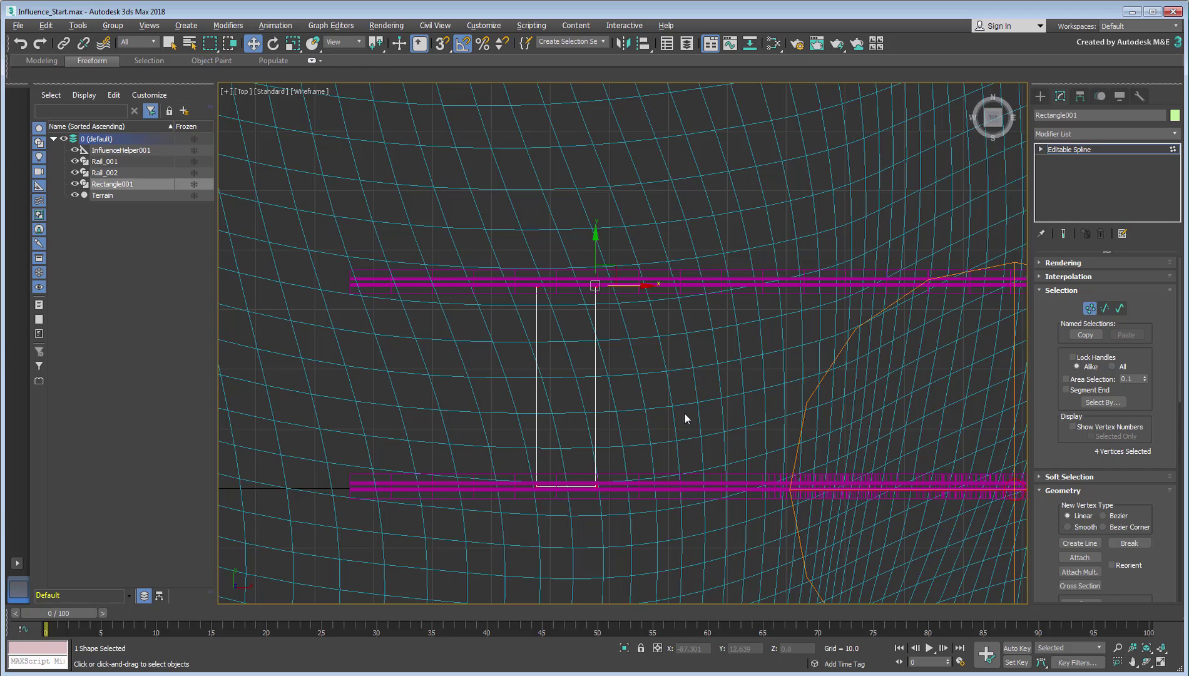
pyautogui.click(685, 414)
pyautogui.click(1089, 309)
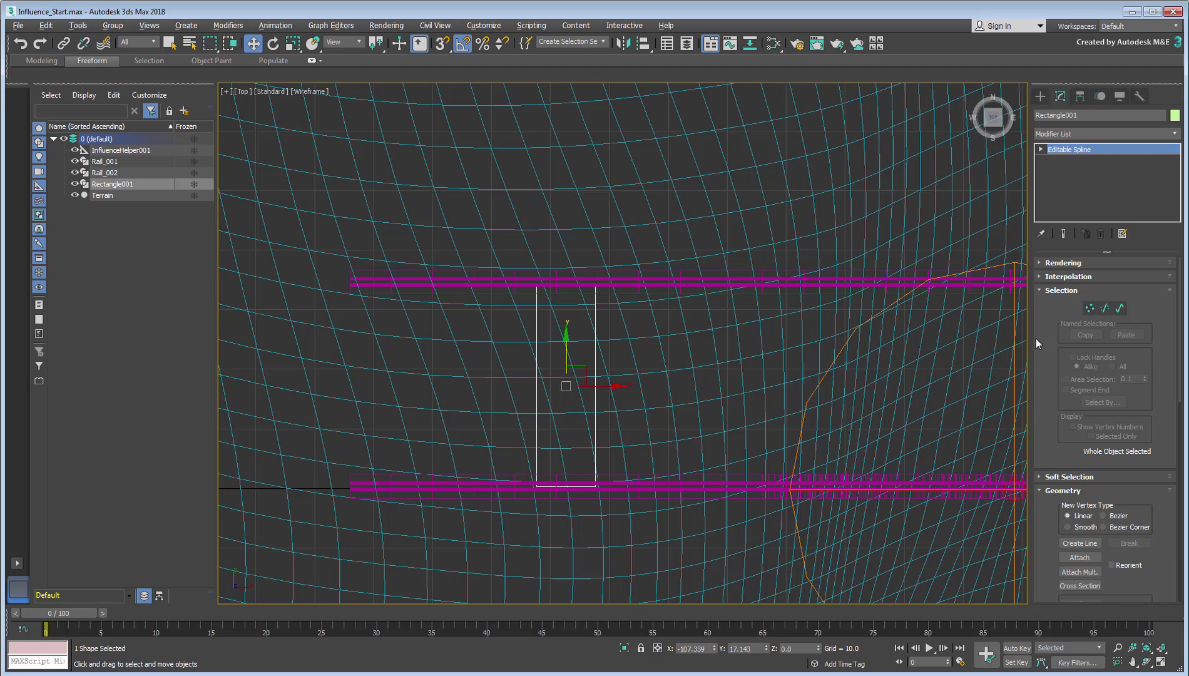
# Step: Copy Rail_001's Spline Influence modifier onto Rectangle001
pyautogui.hotkey('alt', 'w')
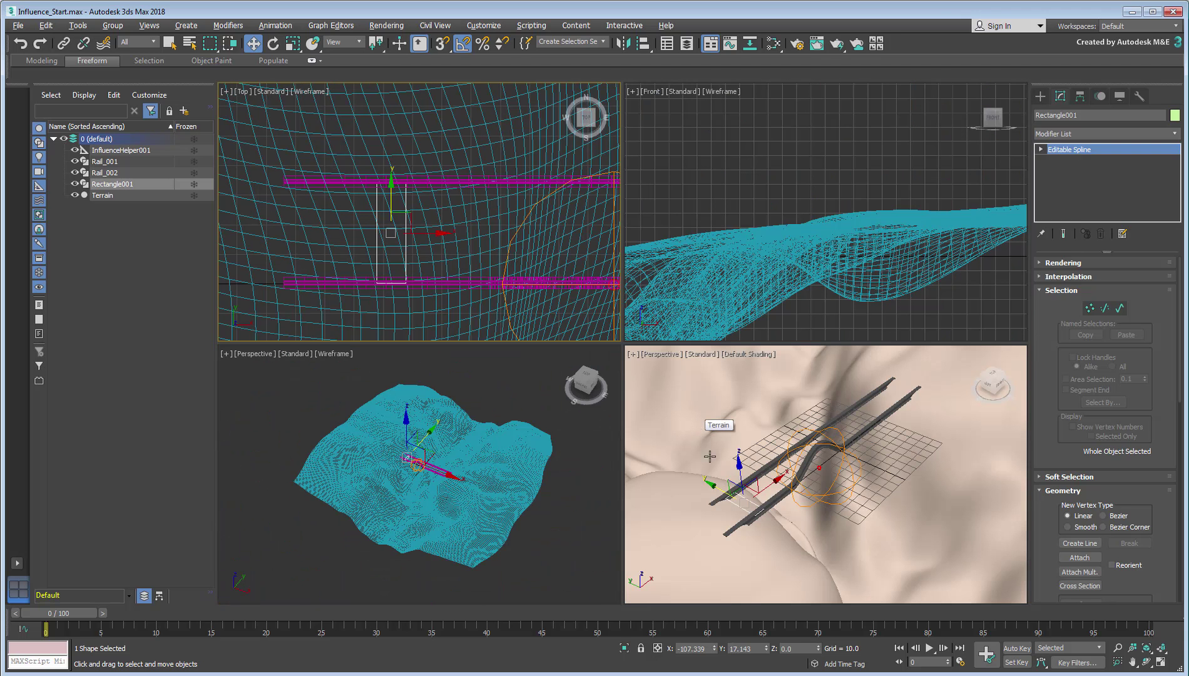
pyautogui.scroll(3, 734, 426)
pyautogui.moveTo(761, 460); pyautogui.dragTo(800, 497, button='middle')
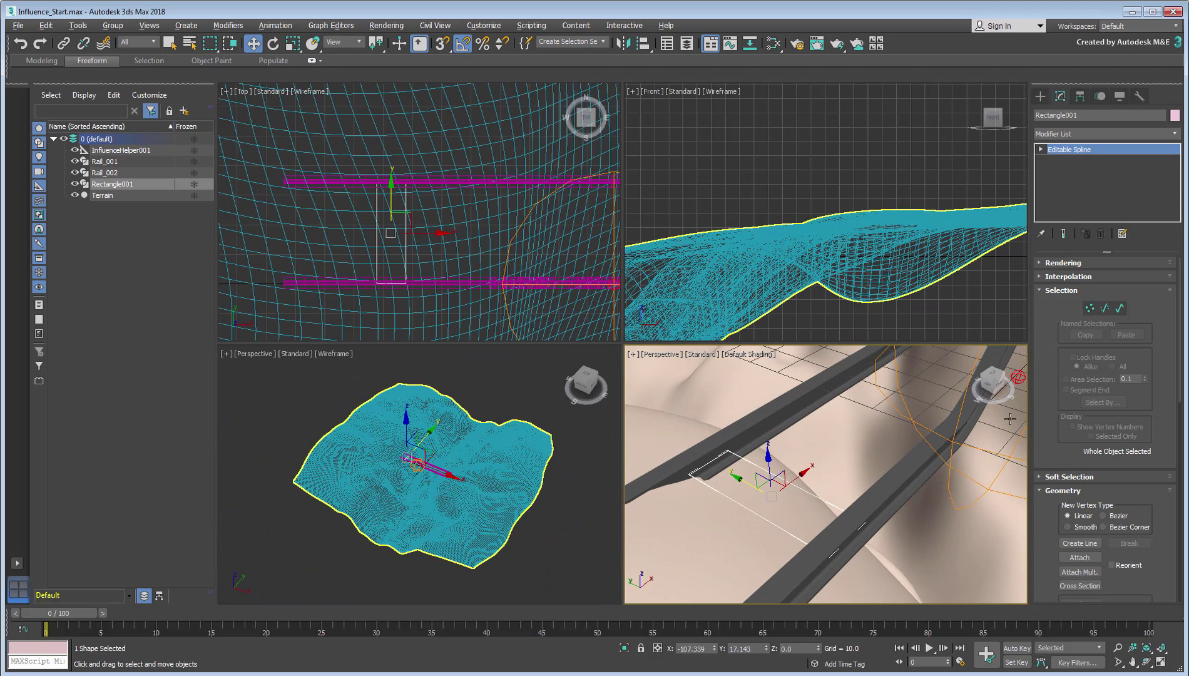
pyautogui.click(876, 495)
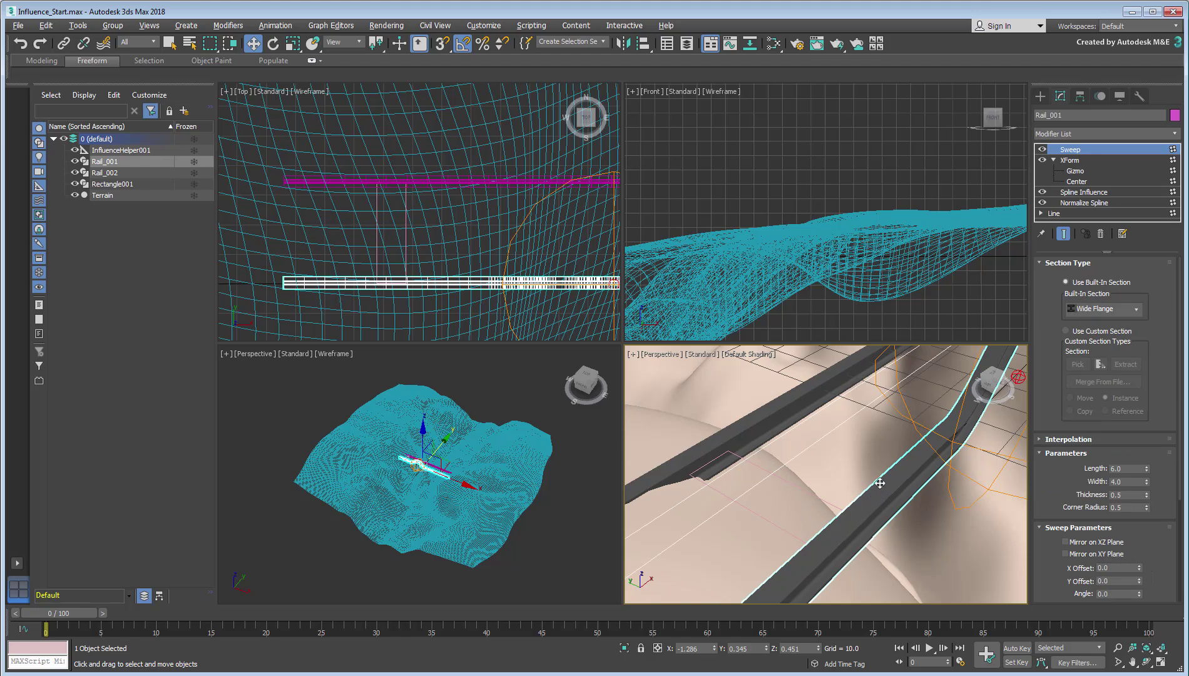
pyautogui.moveTo(1081, 194)
pyautogui.mouseDown()
pyautogui.moveTo(801, 497)
pyautogui.moveTo(799, 486)
pyautogui.mouseUp()
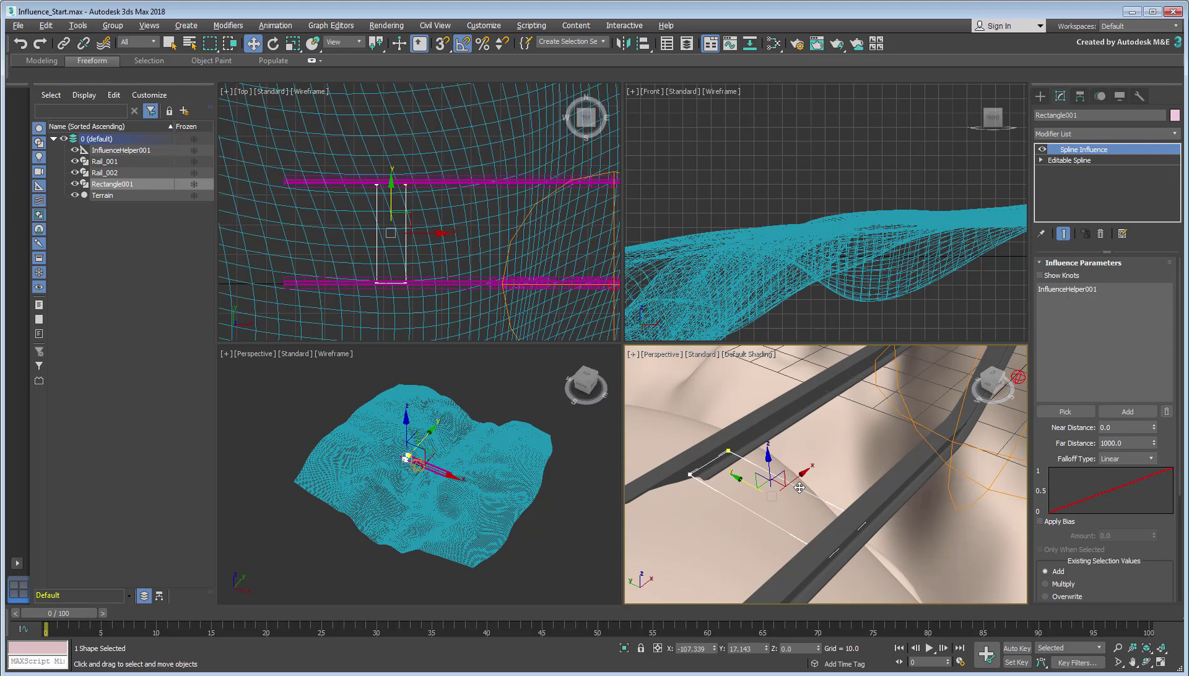
# Step: Copy Rail_001's XForm modifier onto Rectangle001 and move InfluenceHelper001 to test bending
pyautogui.click(860, 501)
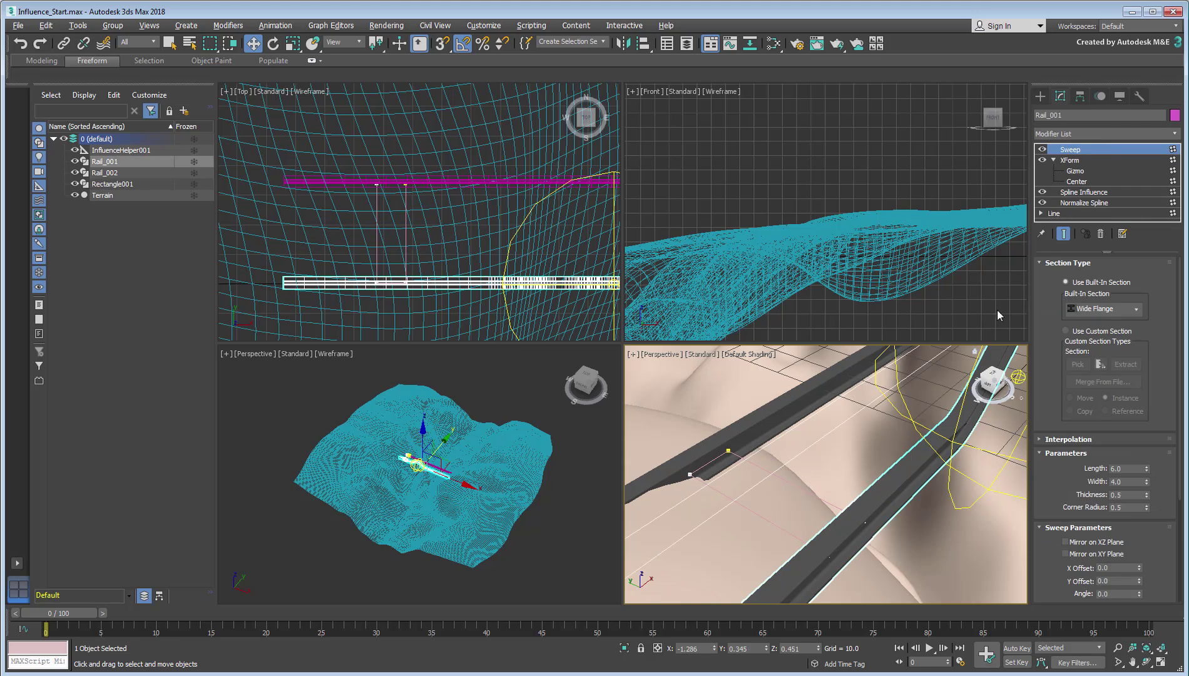
pyautogui.click(1080, 163)
pyautogui.moveTo(1080, 163); pyautogui.dragTo(795, 486)
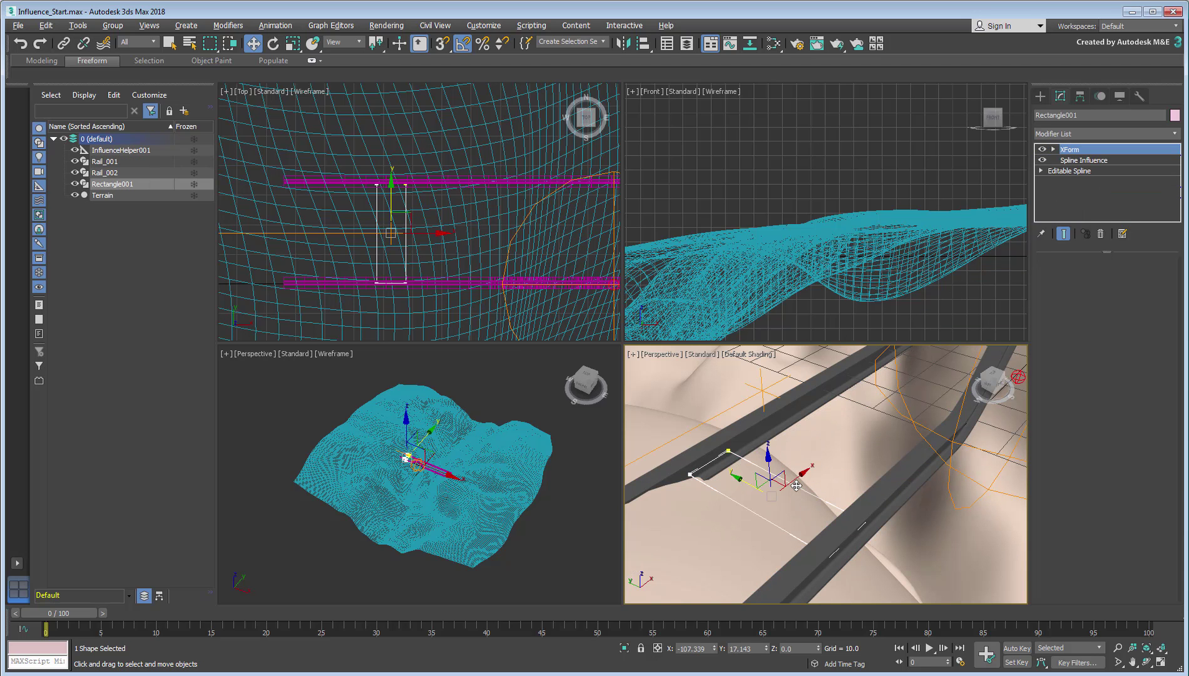
pyautogui.click(1006, 375)
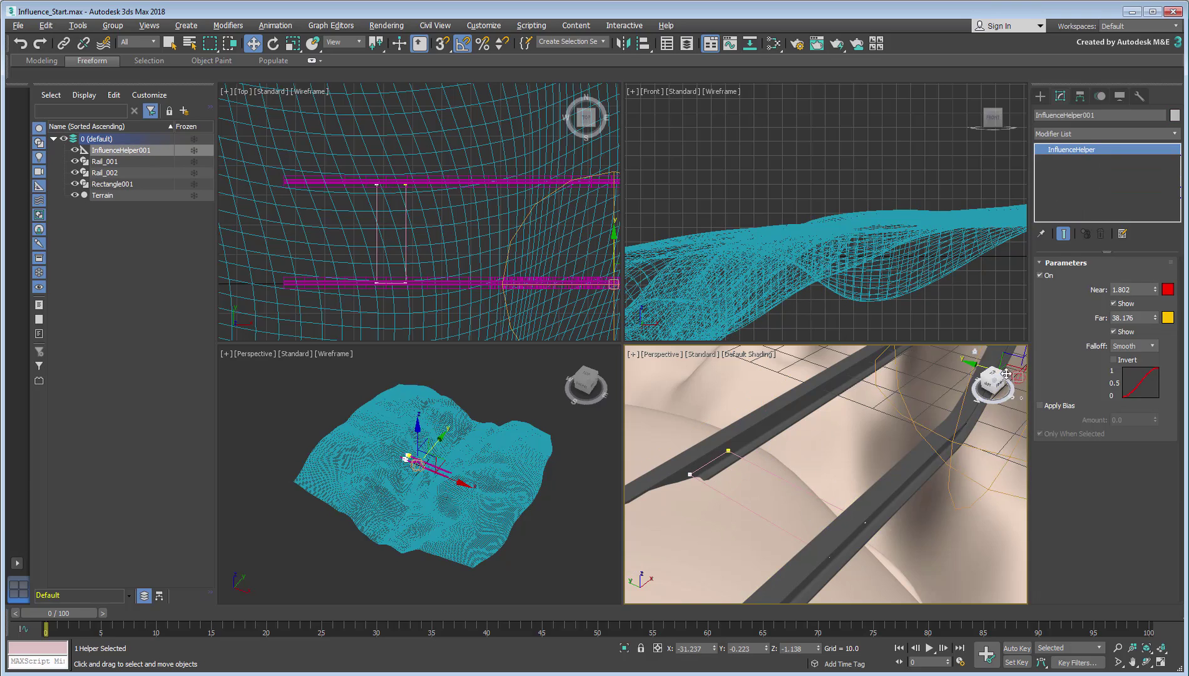
pyautogui.moveTo(1006, 374)
pyautogui.mouseDown()
pyautogui.moveTo(709, 462)
pyautogui.moveTo(821, 498)
pyautogui.mouseUp()
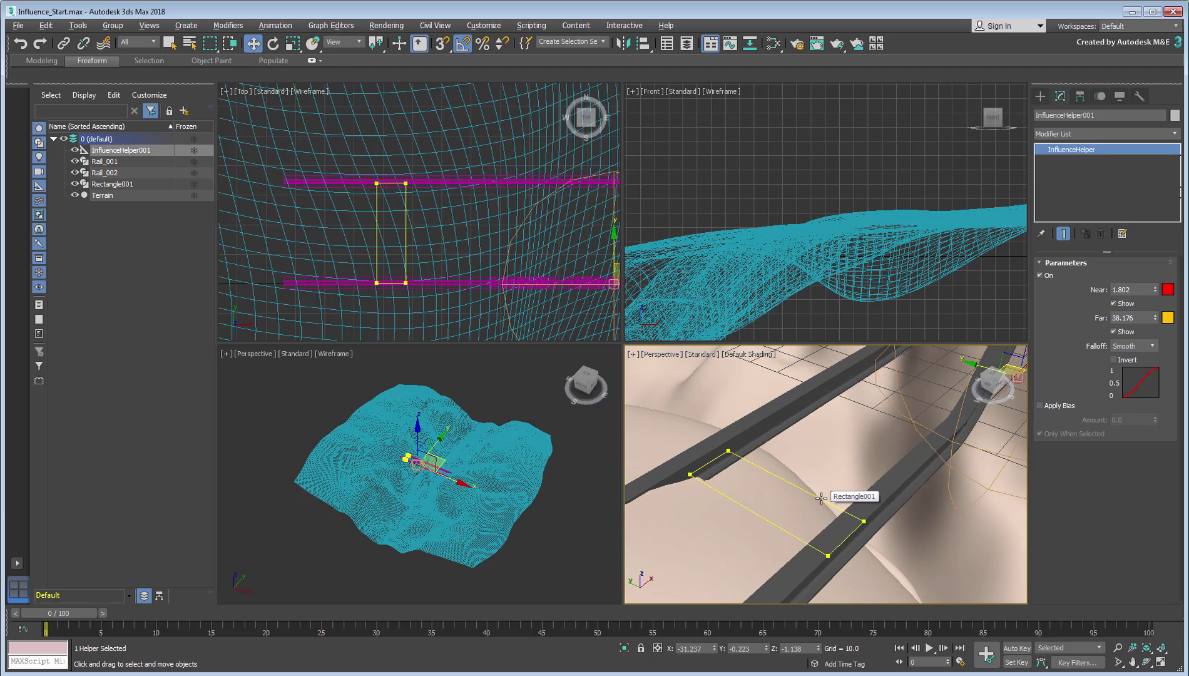
# Step: Add a Shell modifier to Rectangle001 to give the tie thickness
pyautogui.click(821, 498)
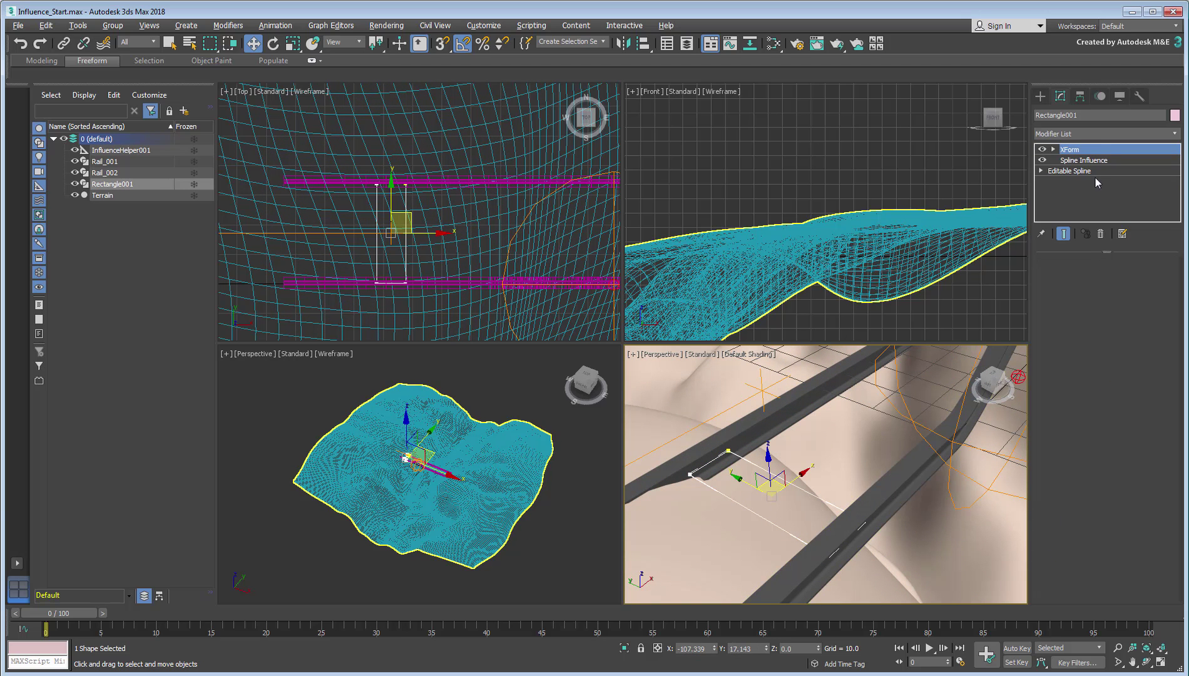
pyautogui.click(1109, 134)
pyautogui.write('sh')
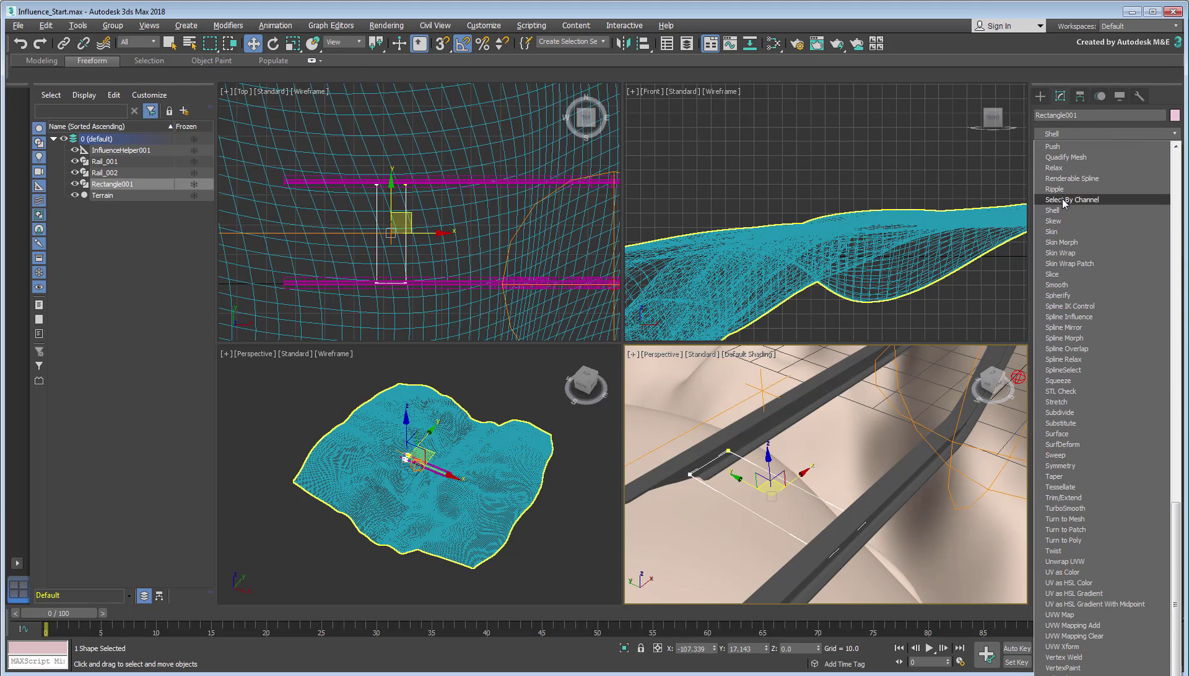
pyautogui.click(1066, 212)
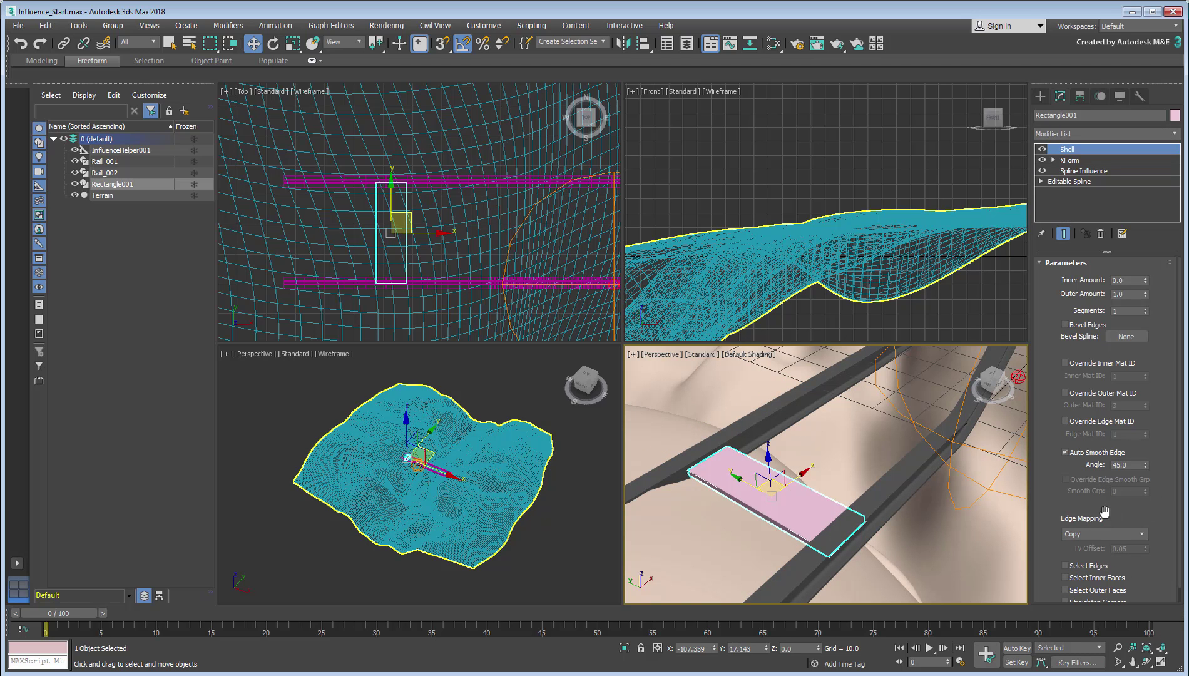
# Step: Assign the brown Material #33 to the tie slab
pyautogui.press('m')
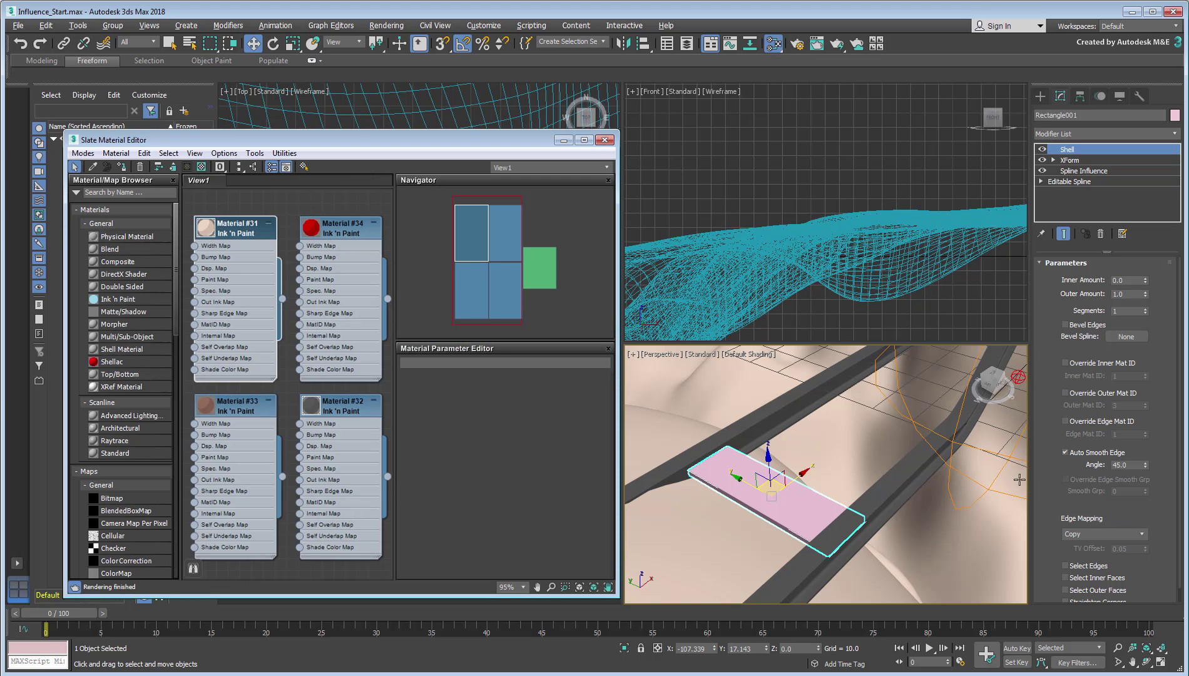
pyautogui.click(237, 405)
pyautogui.rightClick(232, 407)
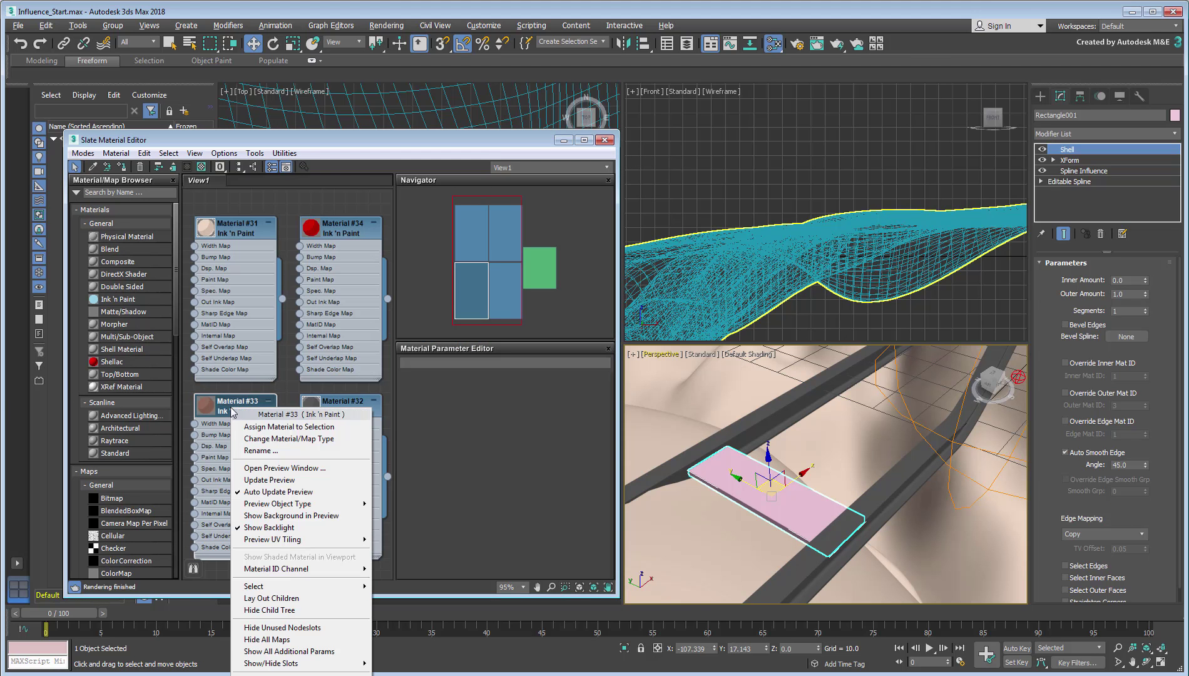
pyautogui.click(265, 436)
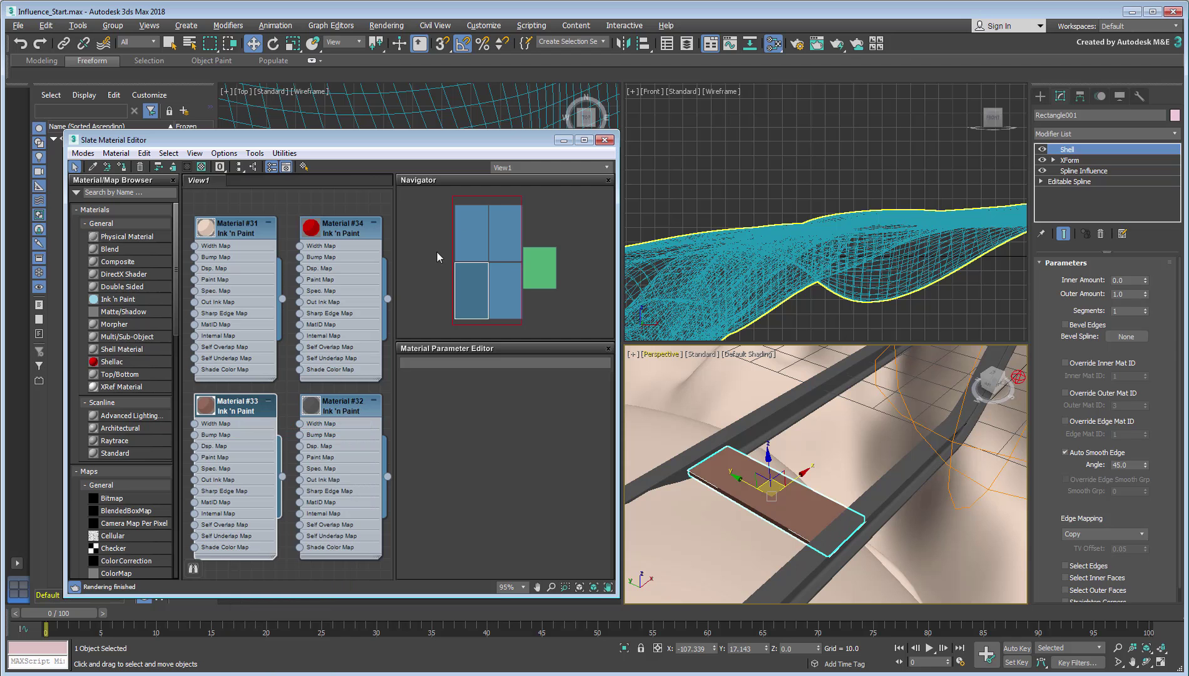
# Step: Clone the tie into evenly spaced copies along the rails in the maximized Top view
pyautogui.click(604, 140)
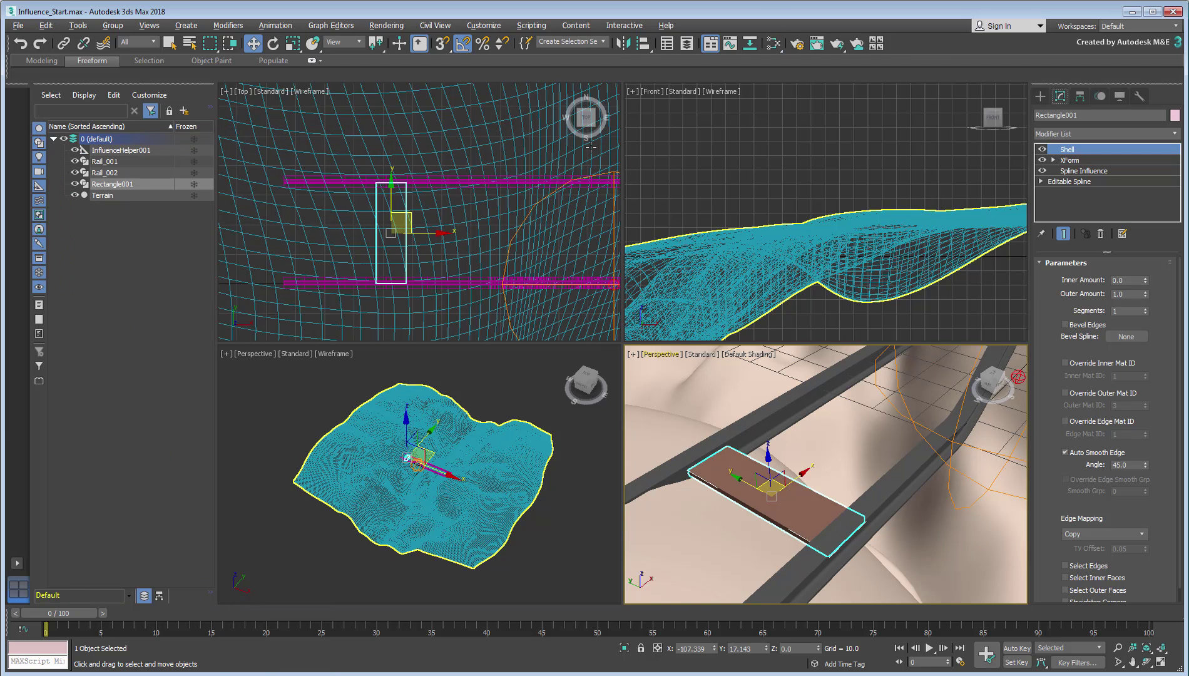
pyautogui.moveTo(492, 241); pyautogui.dragTo(457, 223, button='middle')
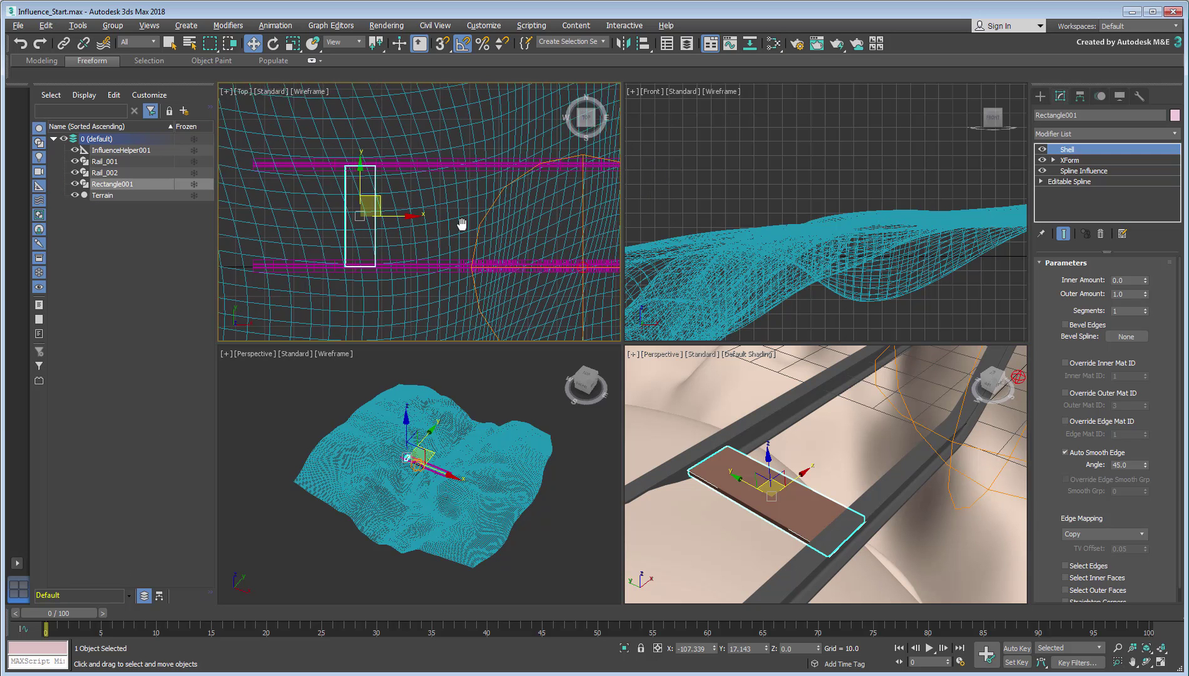
pyautogui.hotkey('alt', 'w')
pyautogui.scroll(-2, 526, 318)
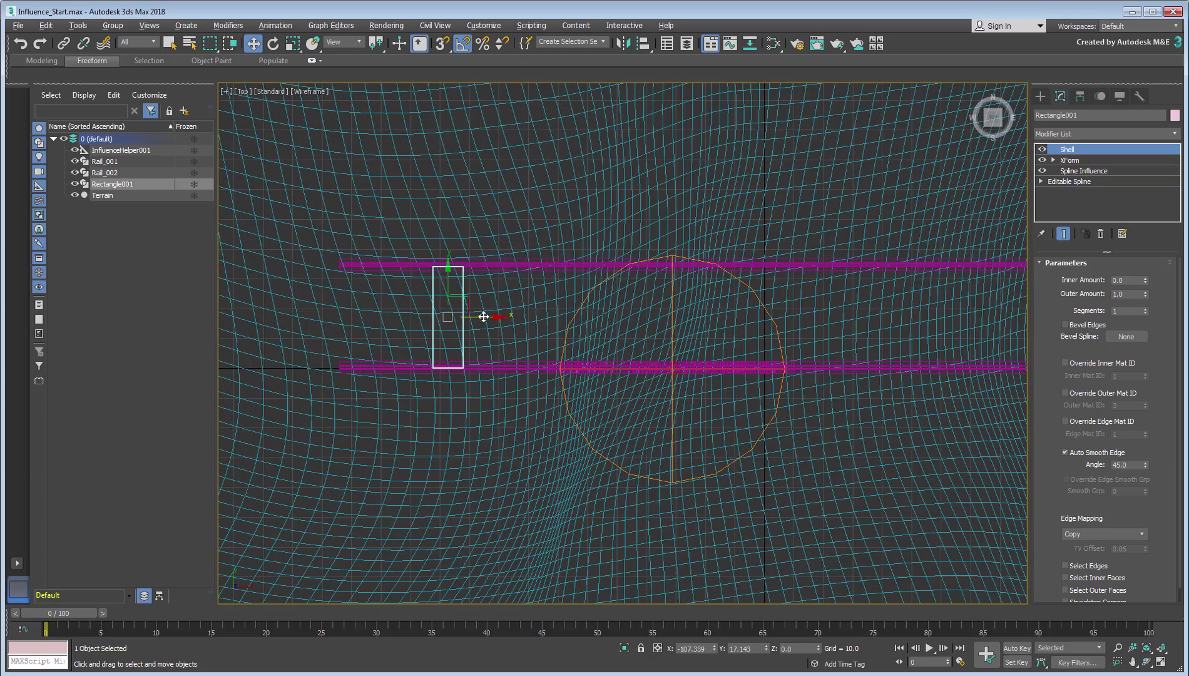
pyautogui.moveTo(418, 306)
pyautogui.mouseDown()
pyautogui.moveTo(407, 307)
pyautogui.moveTo(478, 334)
pyautogui.mouseUp()
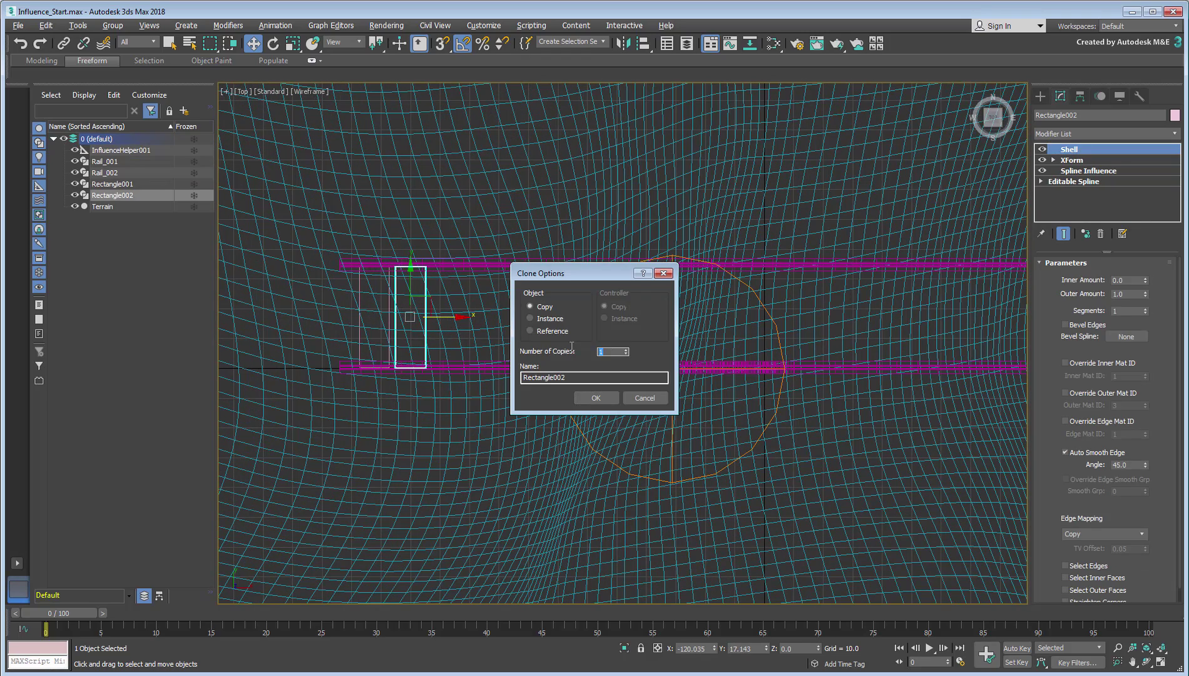
pyautogui.click(595, 397)
pyautogui.scroll(-2, 544, 354)
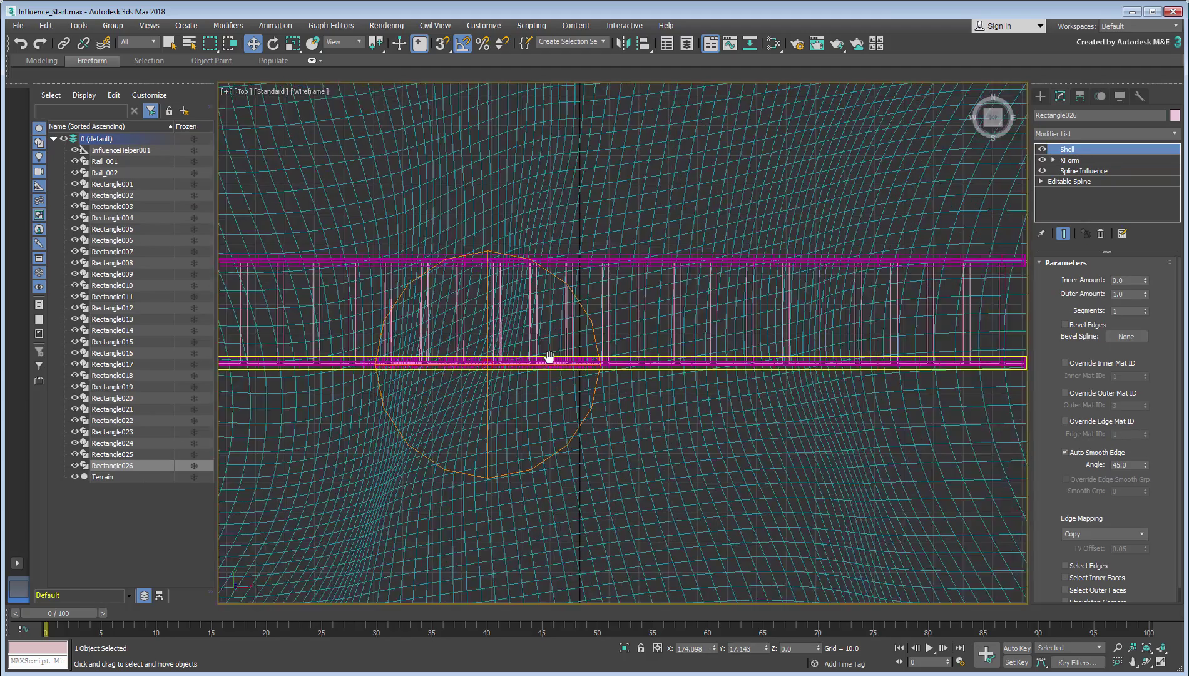
pyautogui.scroll(-2, 548, 362)
pyautogui.scroll(2, 547, 361)
# Step: Delete the extra ties beyond the rail ends and restore the four-viewport layout
pyautogui.moveTo(115, 464); pyautogui.dragTo(115, 449)
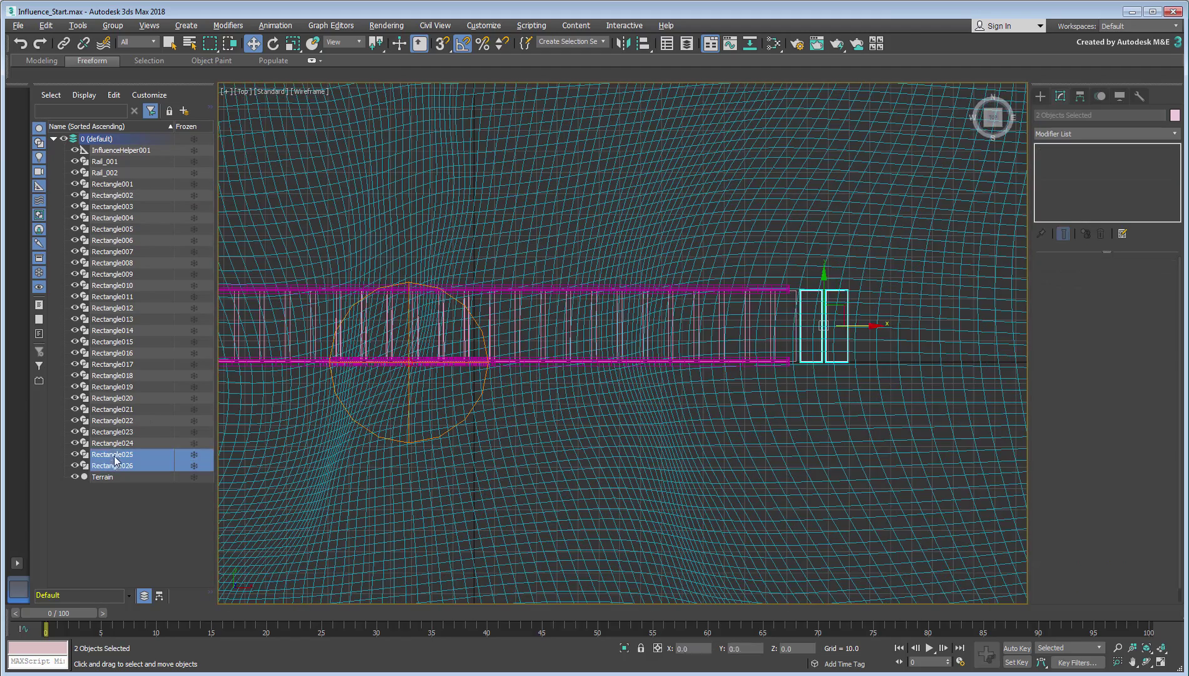
pyautogui.press('Delete')
pyautogui.hotkey('alt', 'w')
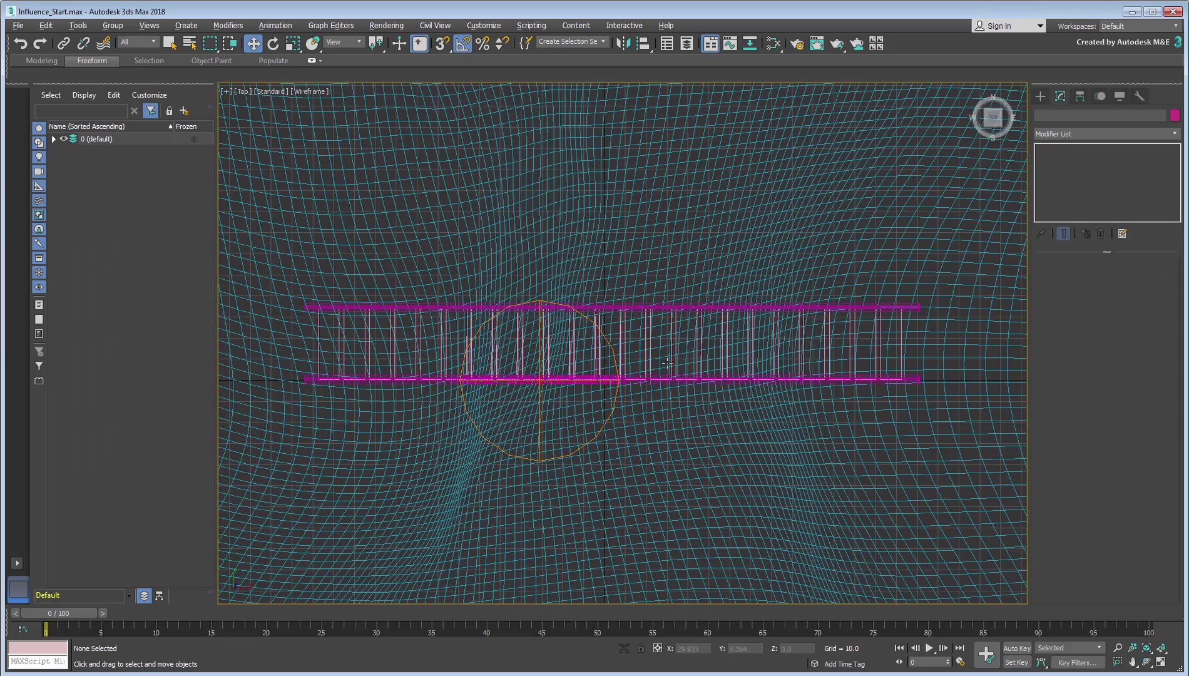
pyautogui.scroll(-2, 869, 486)
pyautogui.scroll(-1, 850, 496)
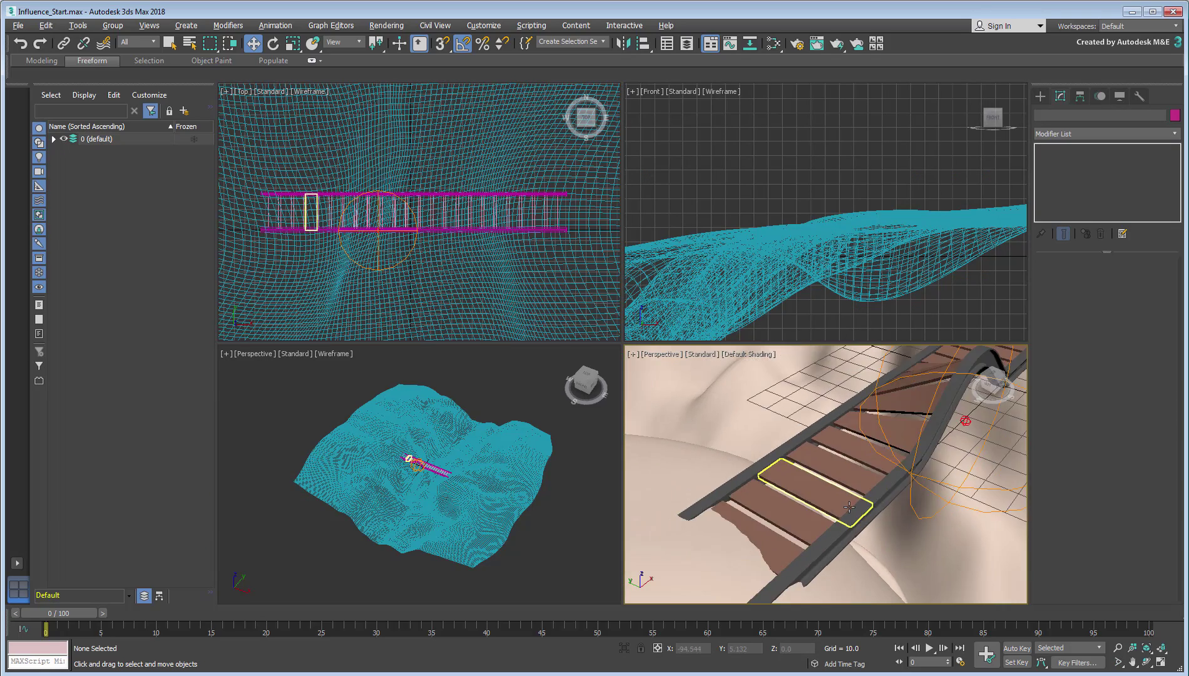
pyautogui.scroll(-2, 849, 501)
pyautogui.scroll(-2, 840, 502)
pyautogui.scroll(-1, 840, 502)
# Step: Slide InfluenceHelper001 along the track so rails and ties form one smooth hump
pyautogui.click(837, 473)
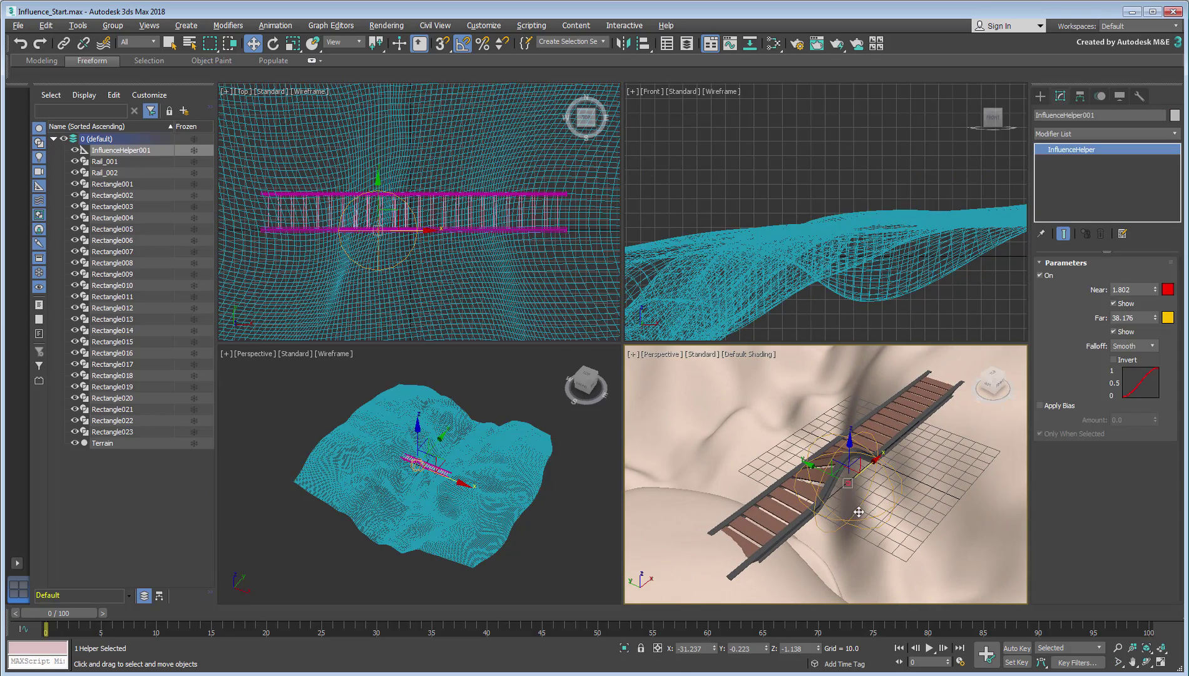
pyautogui.moveTo(838, 472)
pyautogui.mouseDown()
pyautogui.moveTo(844, 452)
pyautogui.moveTo(797, 469)
pyautogui.mouseUp()
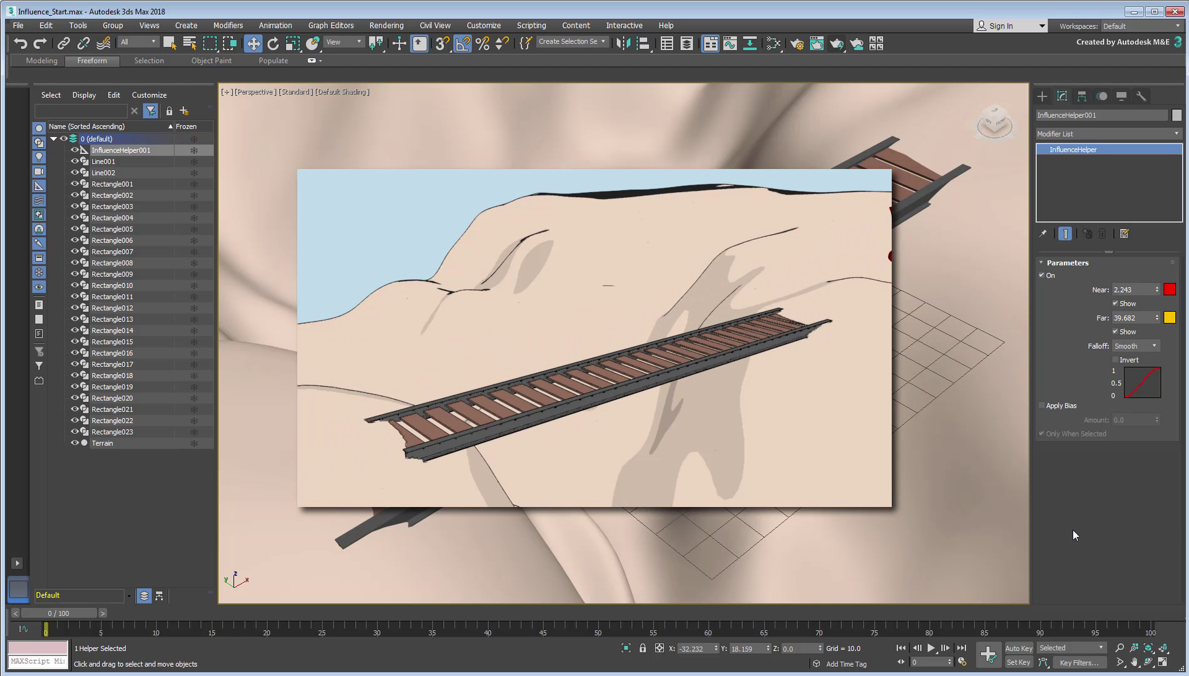
# Step: Merge the Car object from Influence_Final.max into the scene
pyautogui.click(17, 25)
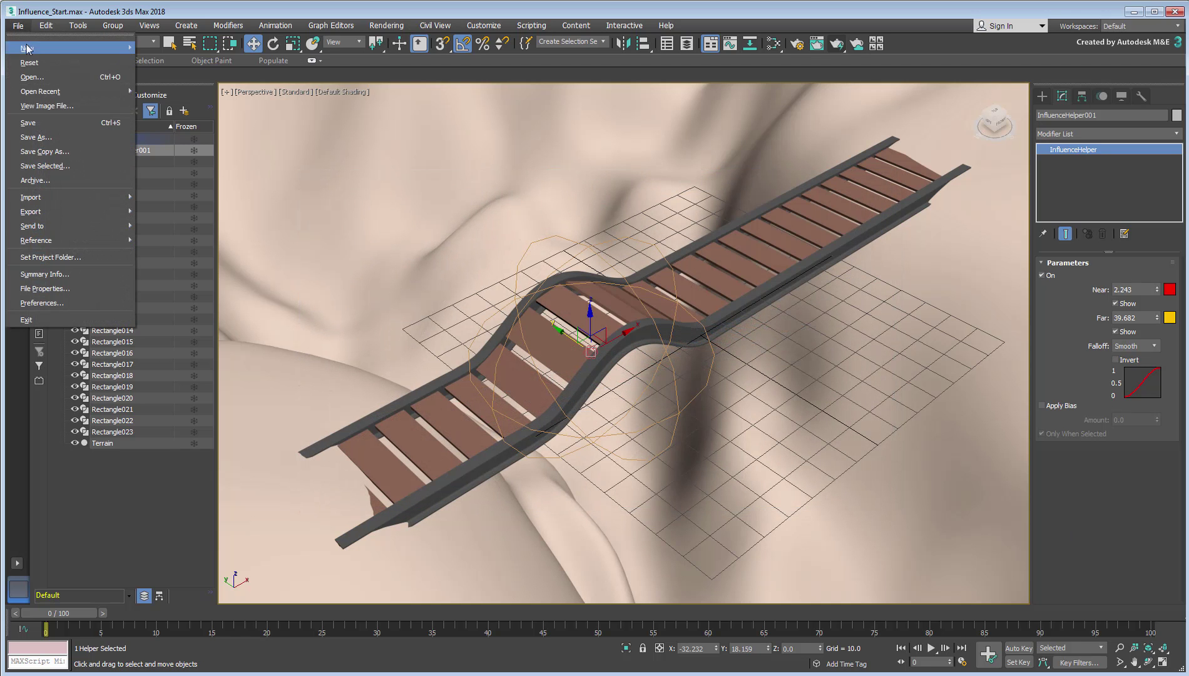
pyautogui.click(186, 217)
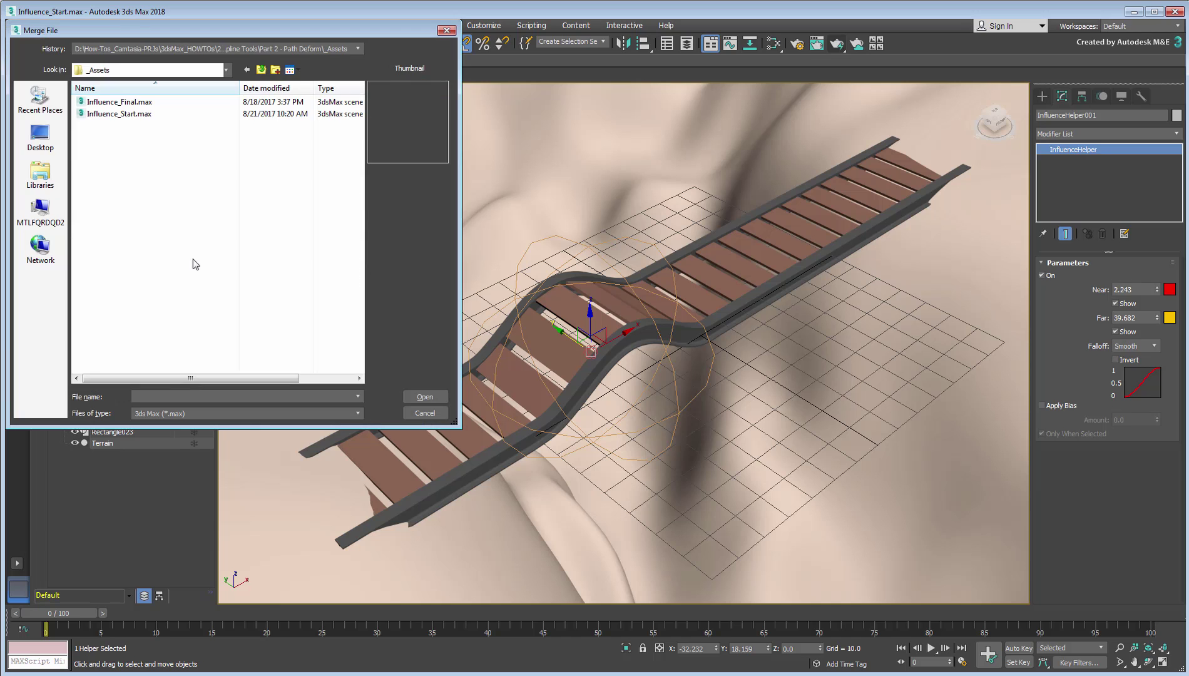
pyautogui.click(123, 102)
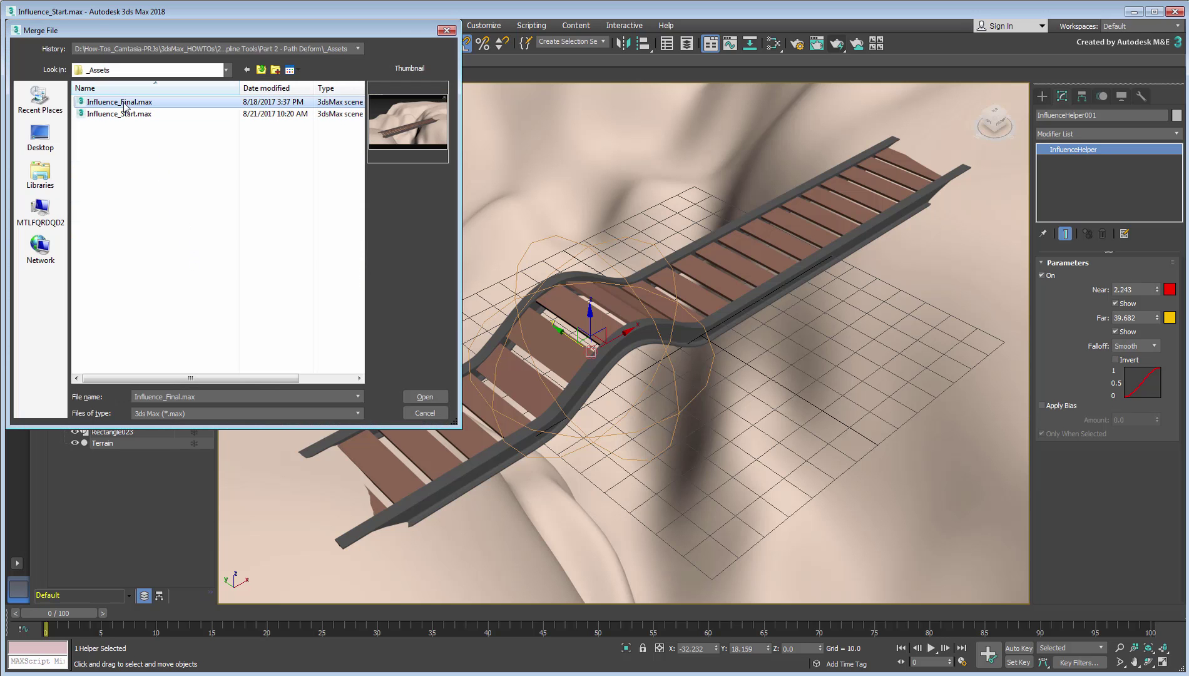
pyautogui.click(425, 397)
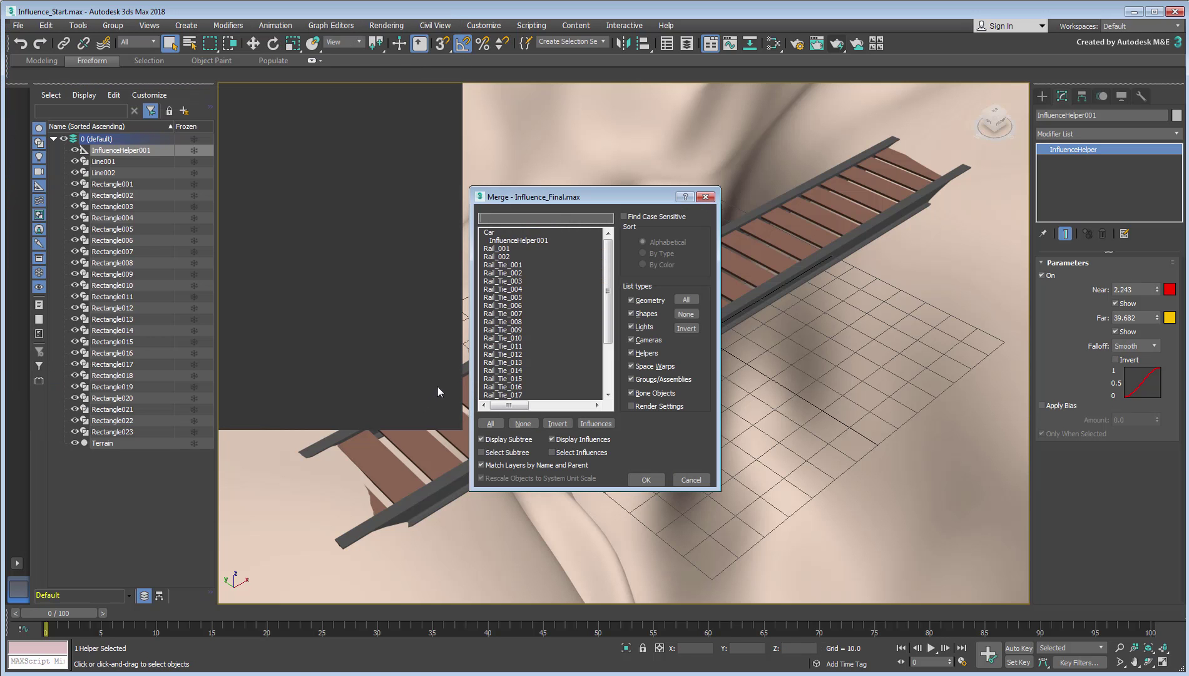
pyautogui.click(489, 233)
pyautogui.click(646, 481)
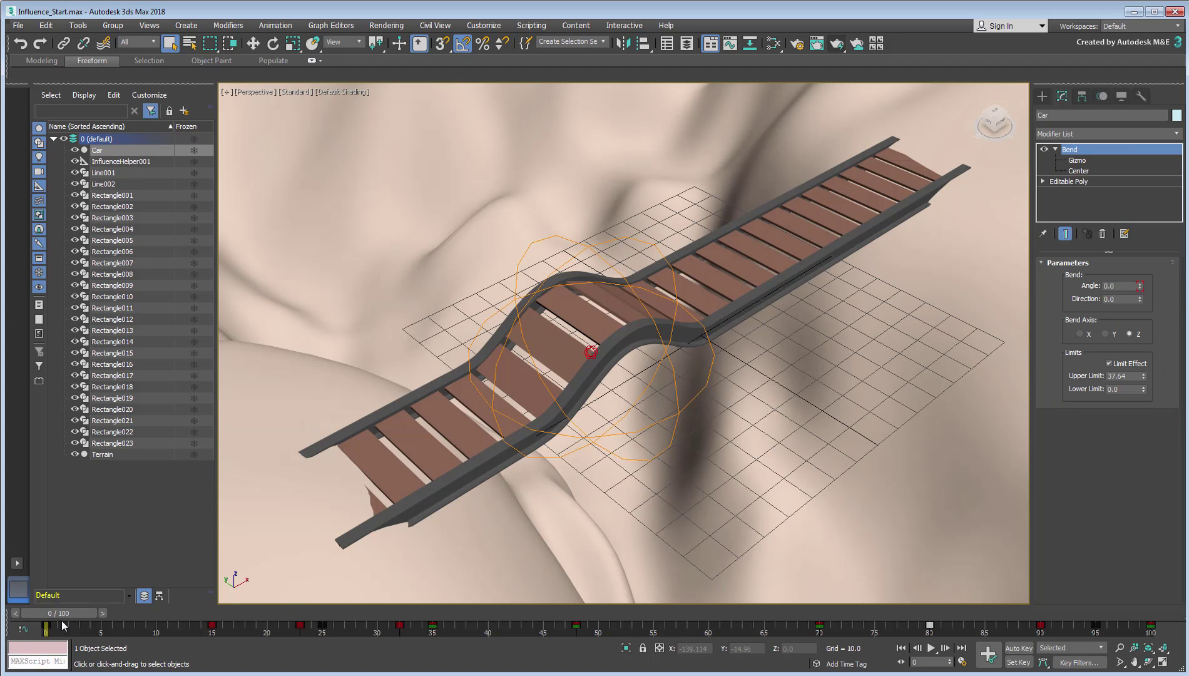
# Step: Scrub to frame 53, orbit to a low side view, and reselect InfluenceHelper001
pyautogui.moveTo(63, 625)
pyautogui.mouseDown()
pyautogui.moveTo(830, 631)
pyautogui.moveTo(461, 632)
pyautogui.moveTo(815, 632)
pyautogui.moveTo(614, 631)
pyautogui.moveTo(629, 653)
pyautogui.mouseUp()
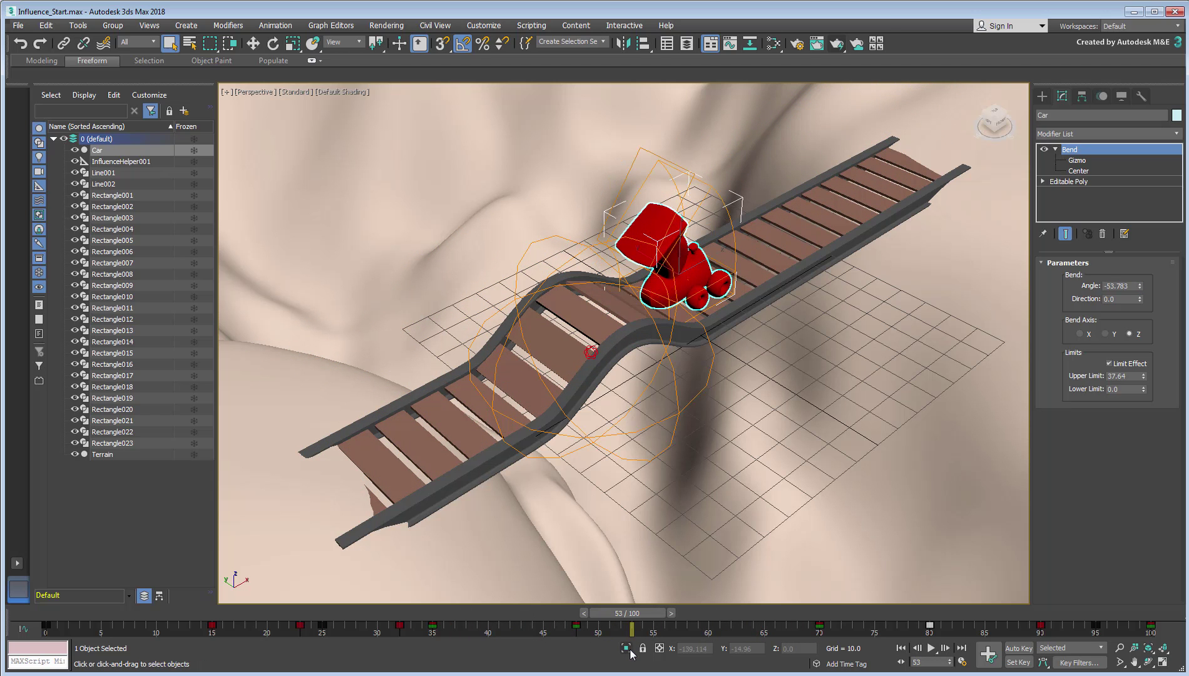
pyautogui.keyDown('alt'); pyautogui.moveTo(761, 521); pyautogui.dragTo(754, 501, button='middle'); pyautogui.keyUp('alt')
pyautogui.click(660, 373)
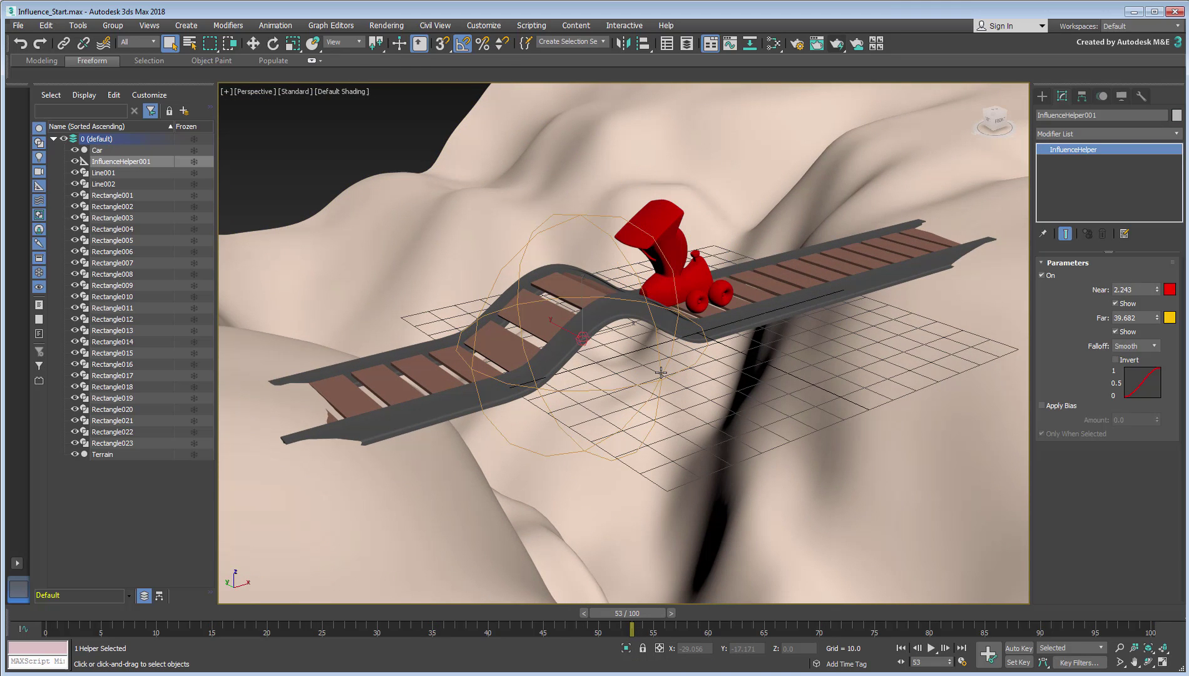
# Step: Link InfluenceHelper001 to the Car, confirm the hump follows it, and render frame 53
pyautogui.click(64, 43)
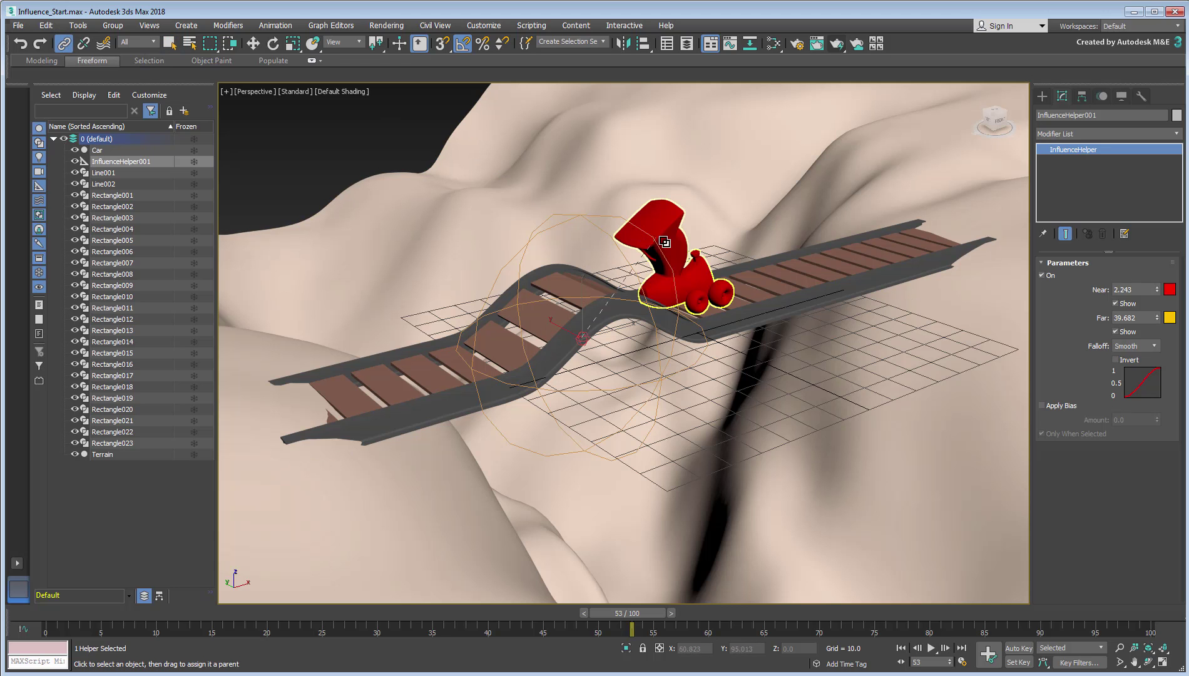
pyautogui.moveTo(590, 221); pyautogui.dragTo(659, 219)
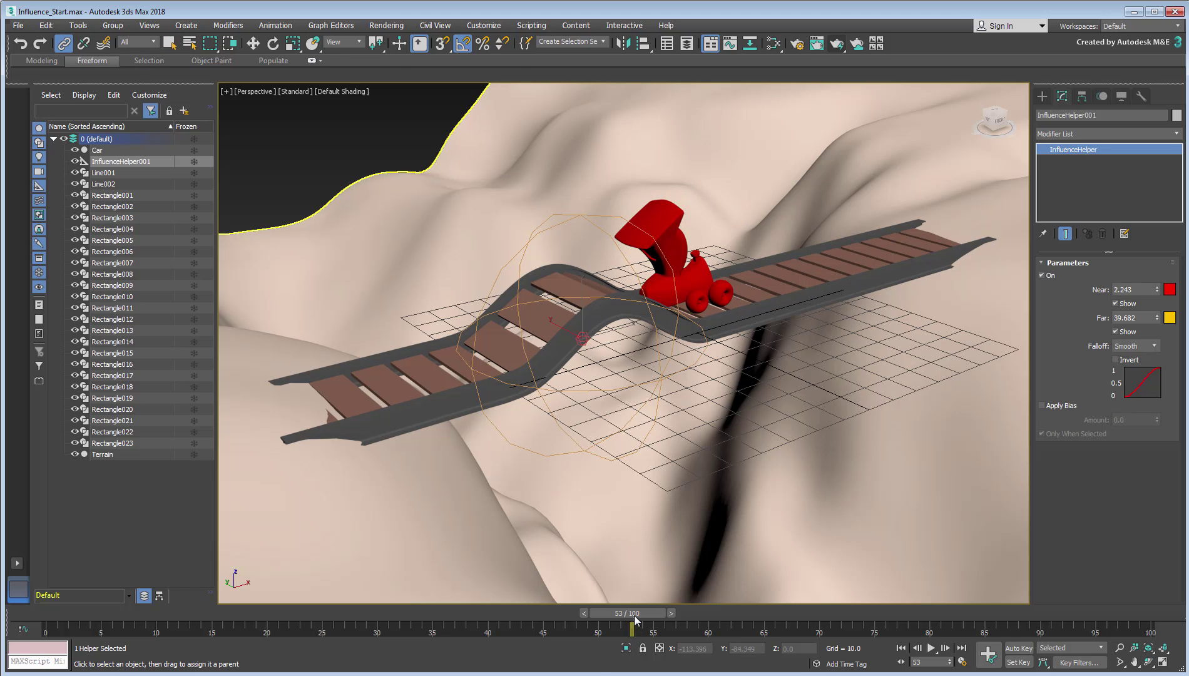
pyautogui.moveTo(634, 620)
pyautogui.mouseDown()
pyautogui.moveTo(561, 624)
pyautogui.moveTo(752, 624)
pyautogui.mouseUp()
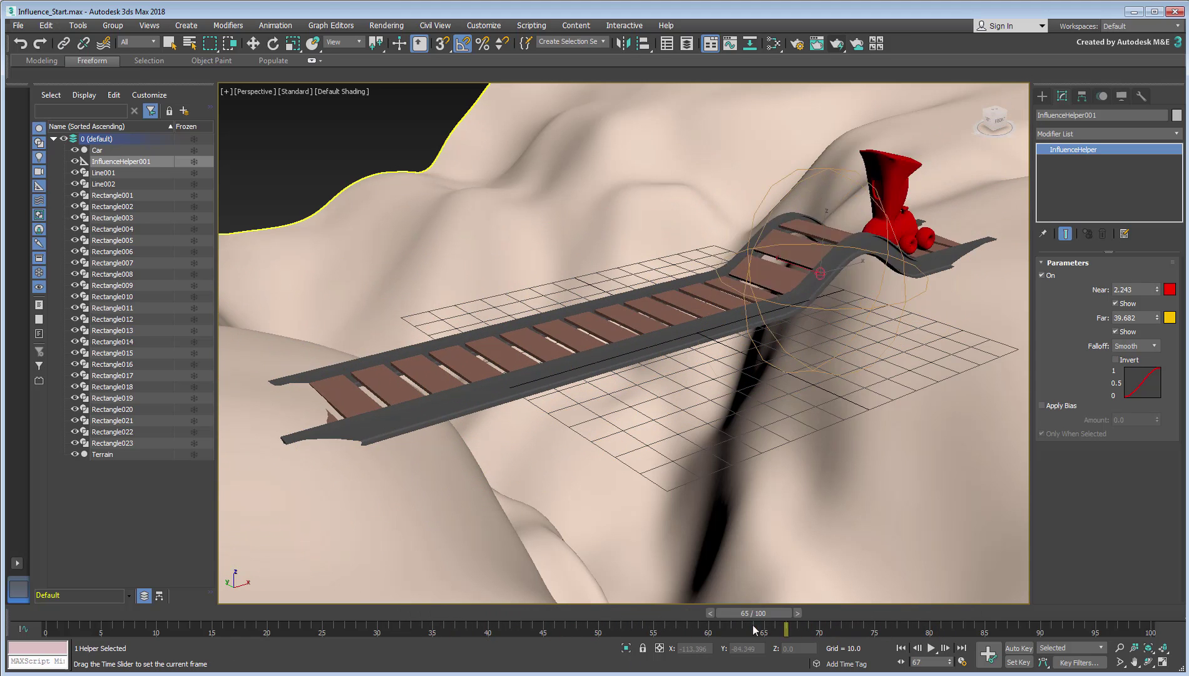
pyautogui.moveTo(752, 624); pyautogui.dragTo(635, 624)
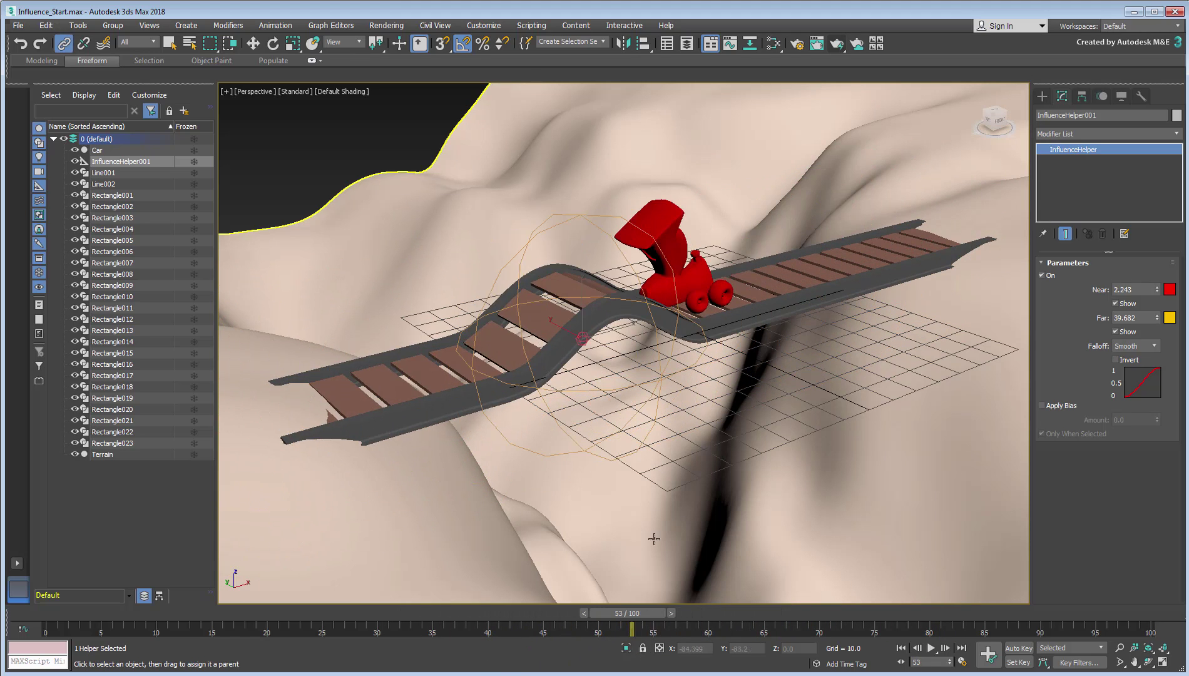
pyautogui.scroll(2, 711, 440)
pyautogui.scroll(-5, 712, 440)
pyautogui.scroll(5, 711, 440)
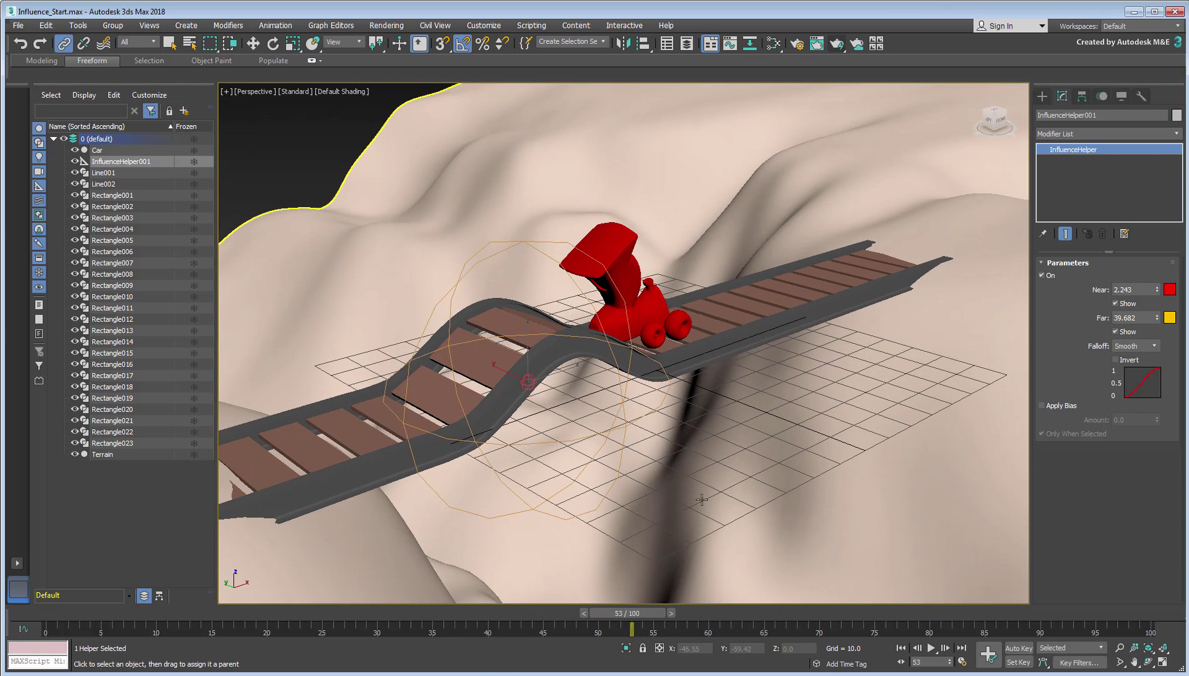
pyautogui.click(838, 45)
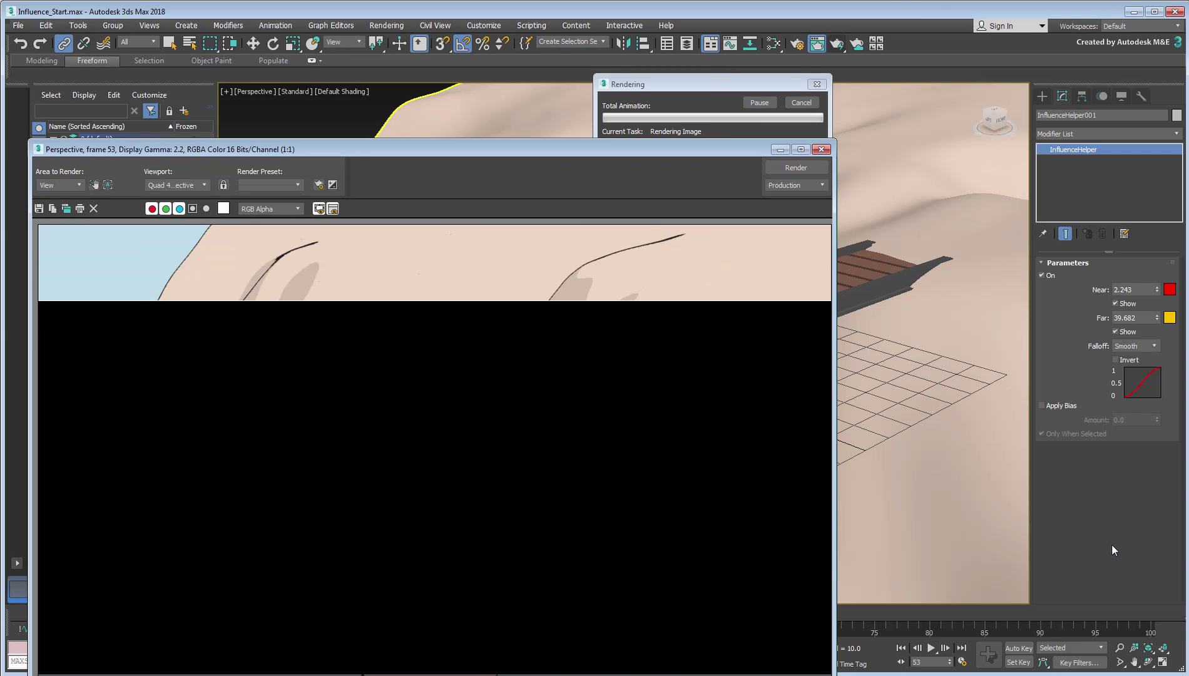